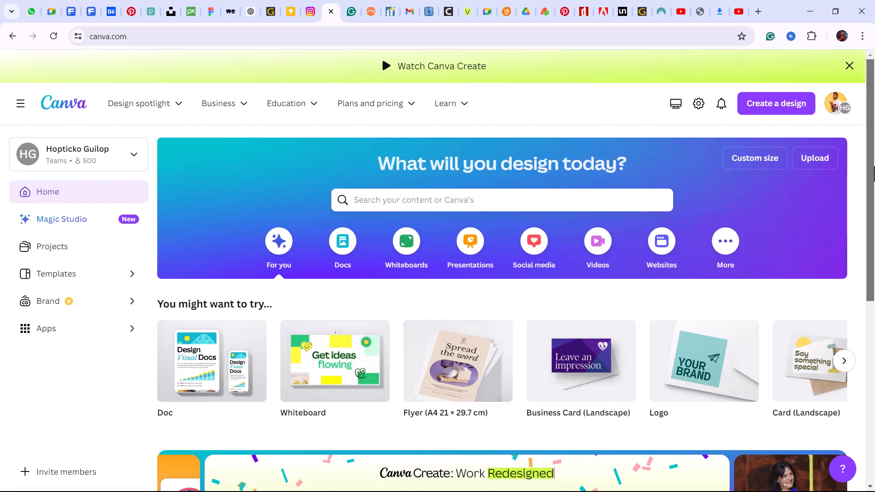
scroll(871, 187, "down", 3)
scroll(868, 187, "up", 3)
scroll(868, 184, "up", 1)
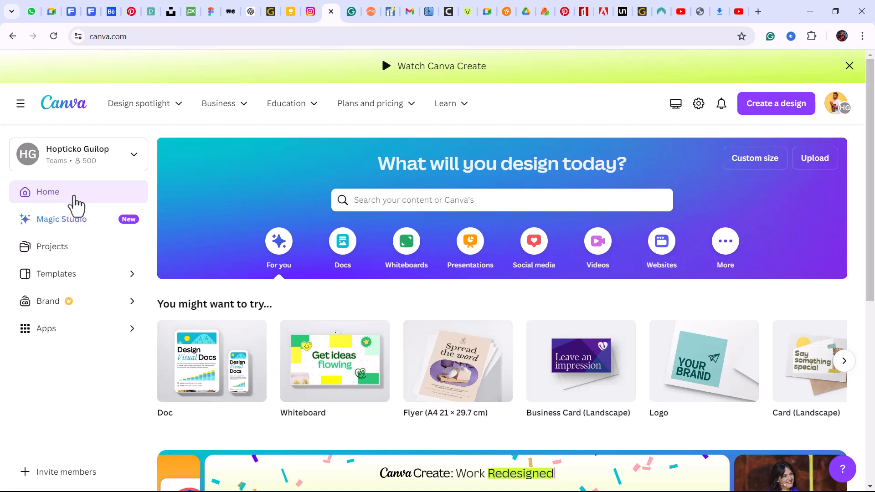
- Open Magic Studio and look through its AI tools, from Magic Design to Magic Media
left_click(128, 220)
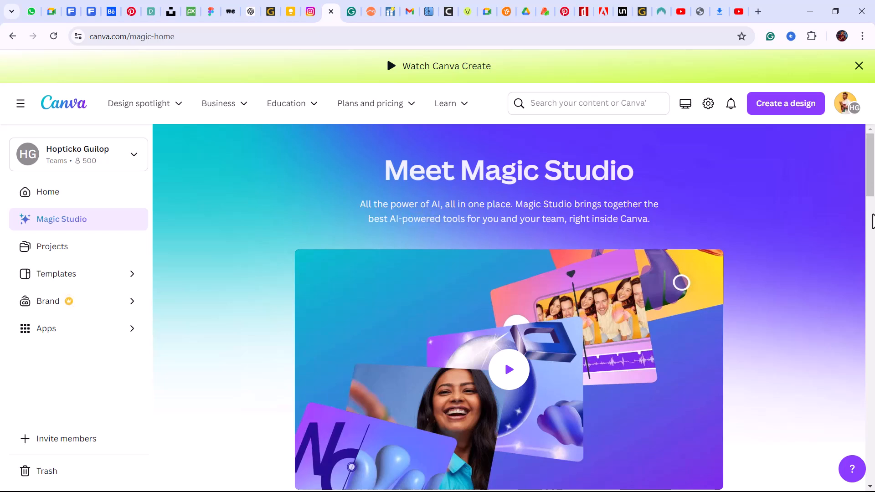
scroll(873, 230, "down", 1)
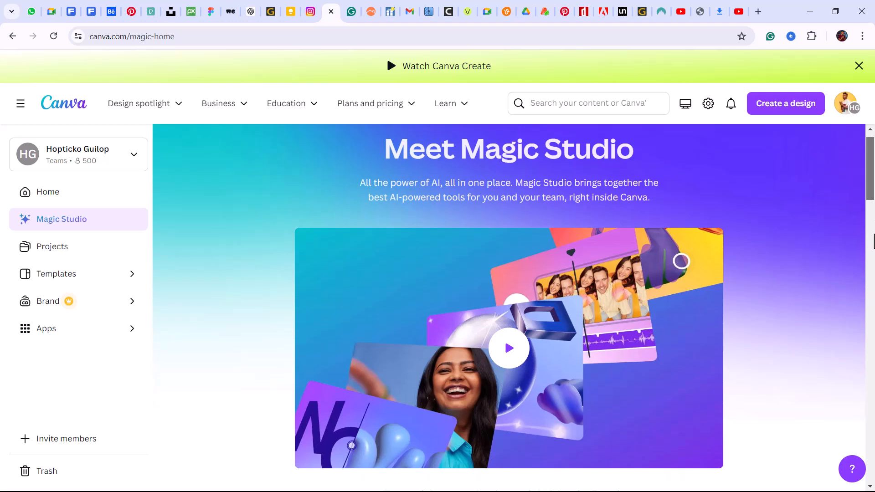
scroll(874, 241, "down", 5)
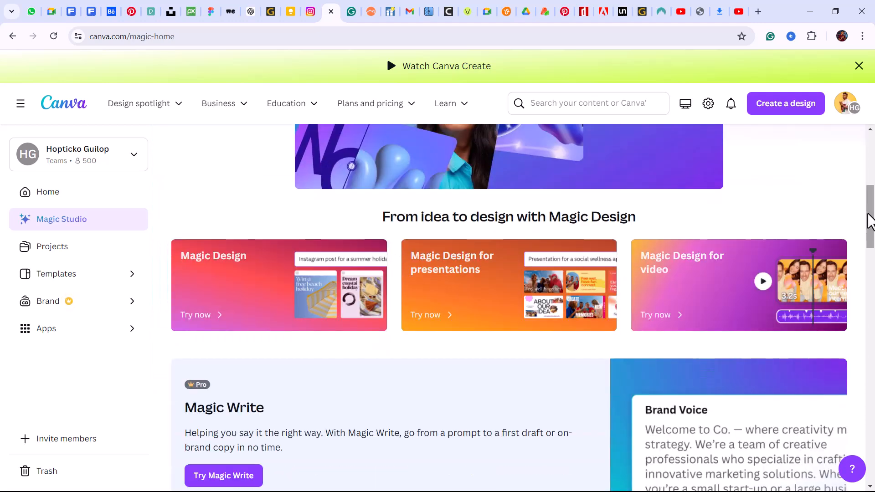
scroll(587, 263, "up", 5)
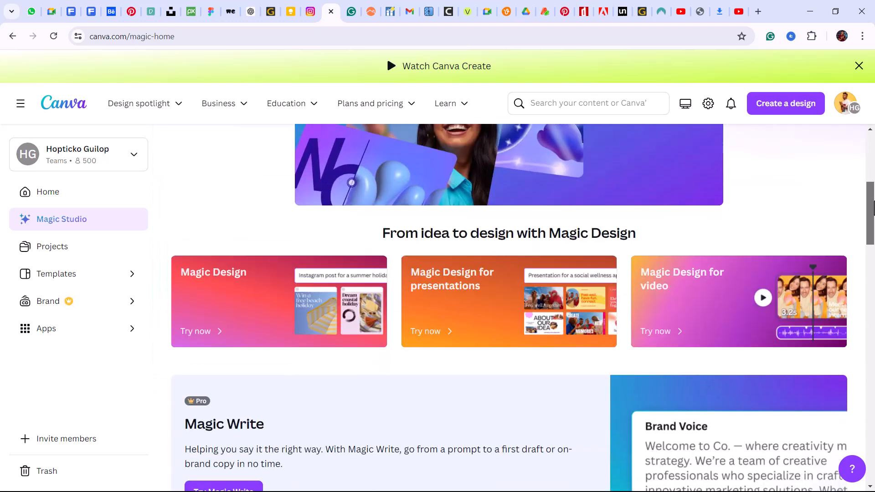
scroll(587, 264, "up", 2)
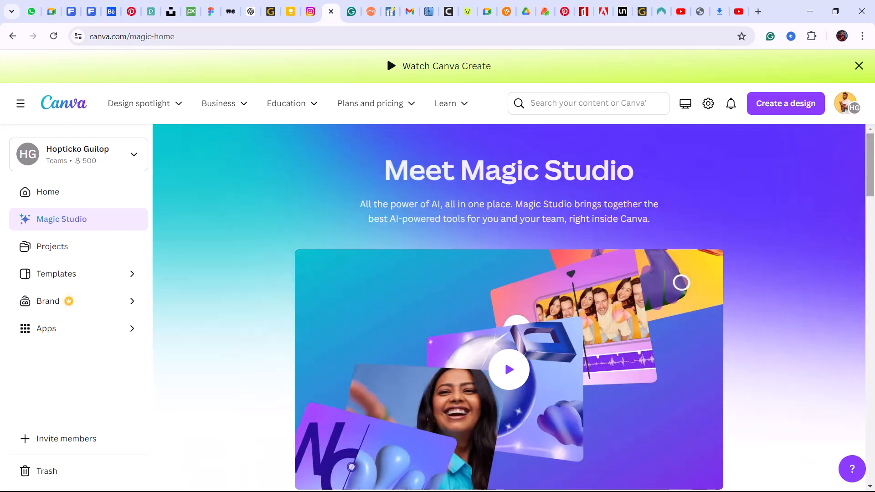
scroll(869, 211, "down", 3)
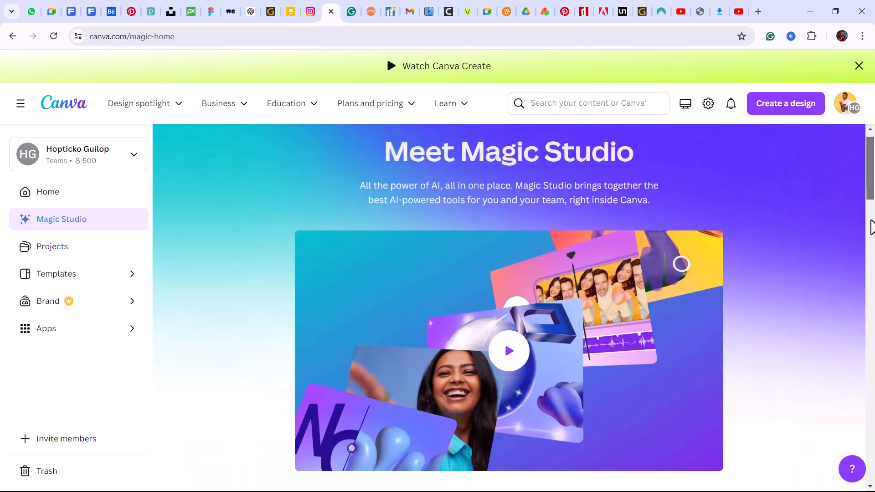
scroll(874, 294, "down", 12)
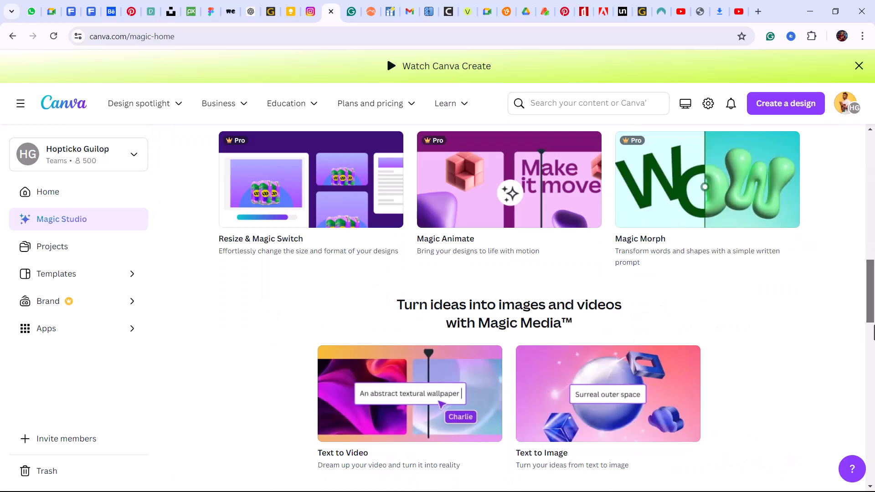
left_click_drag(871, 347, 873, 176)
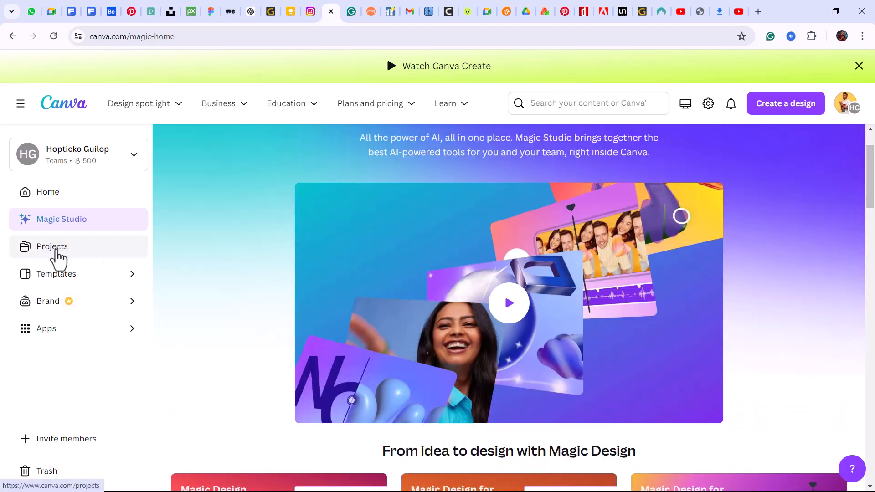
- Open Projects and view the folders, designs and images in turn, returning to the overview of all items
left_click(53, 247)
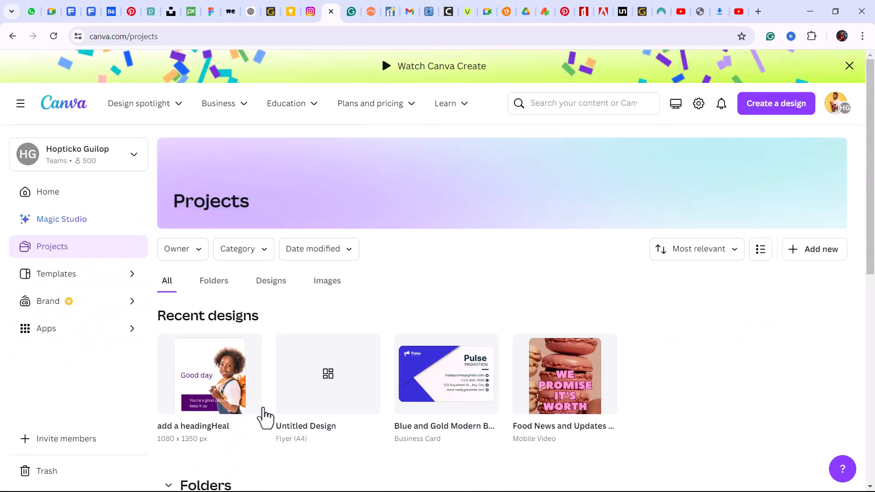
left_click_drag(868, 142, 870, 164)
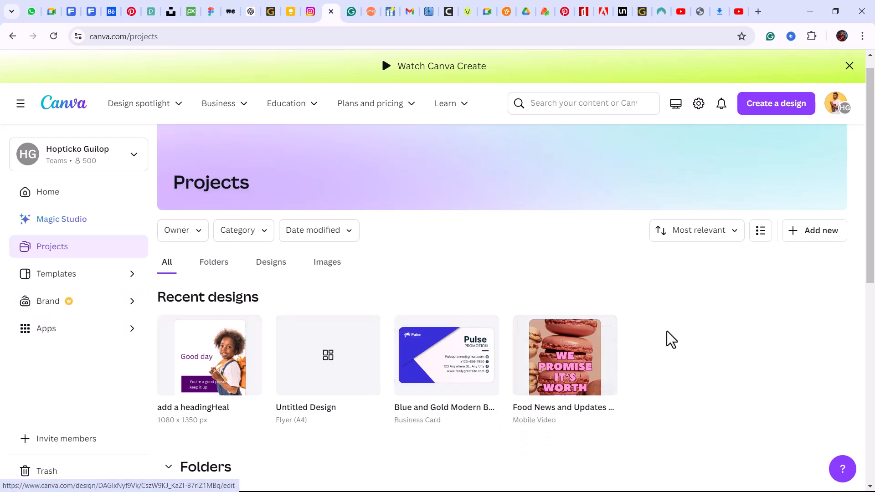
left_click_drag(872, 241, 859, 263)
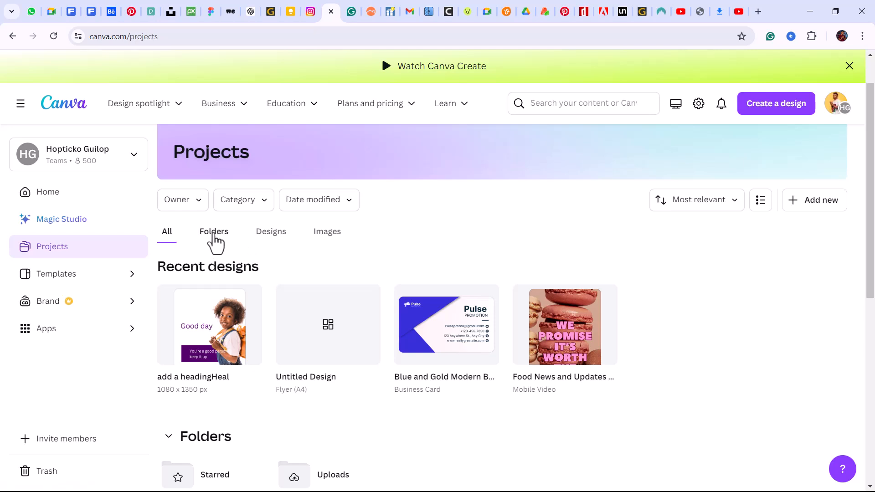
left_click(213, 237)
left_click(274, 237)
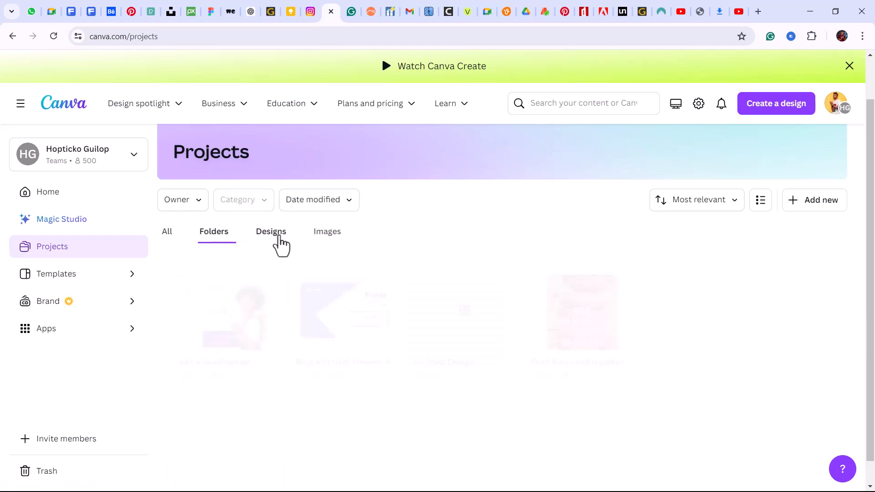
left_click(326, 242)
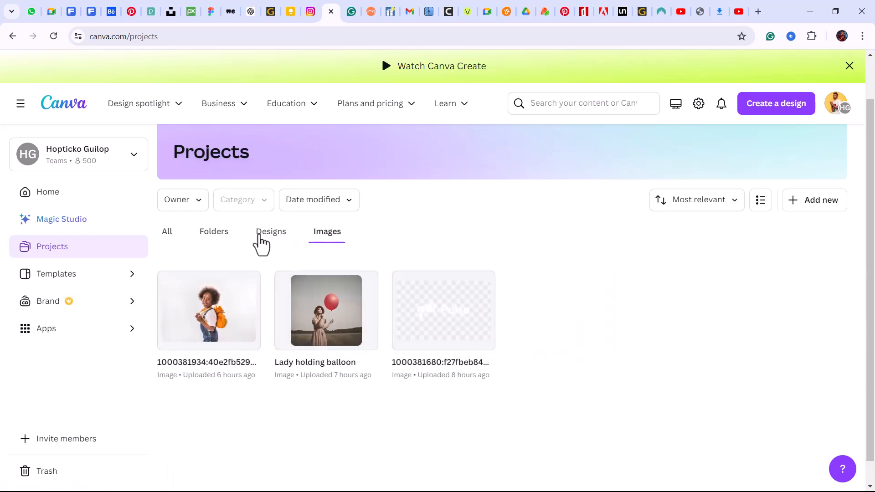
left_click(259, 243)
left_click(219, 241)
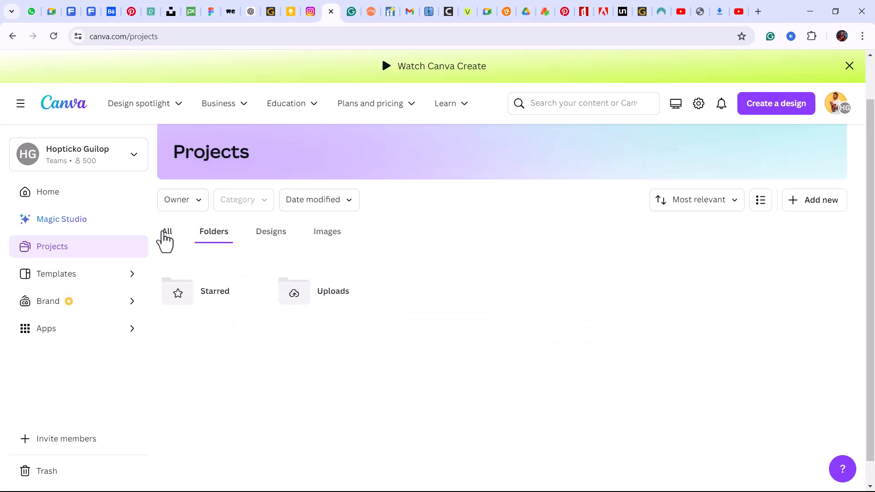
left_click(165, 240)
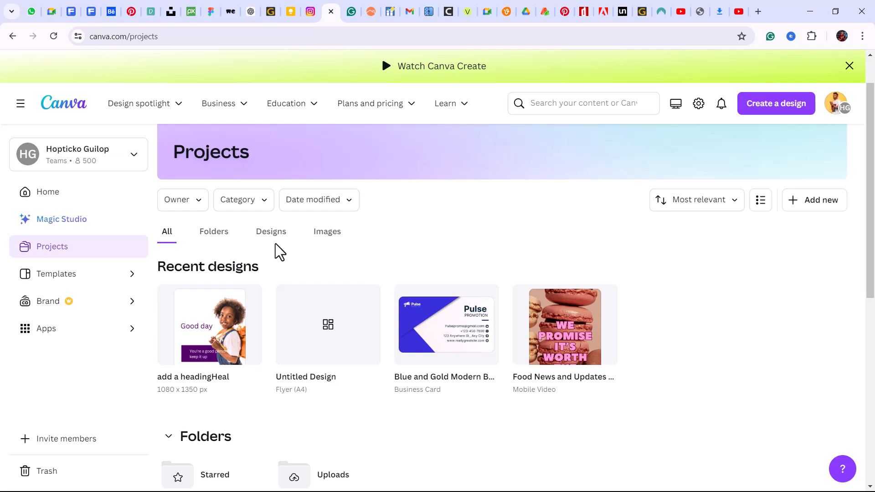
- Open Templates and examine its categories, including the Business subcategories, then collapse the lists
left_click(59, 279)
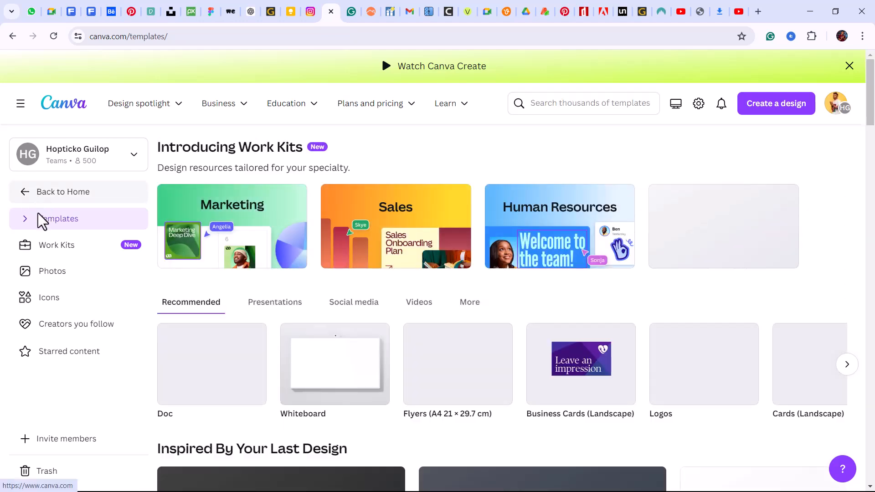
left_click(26, 219)
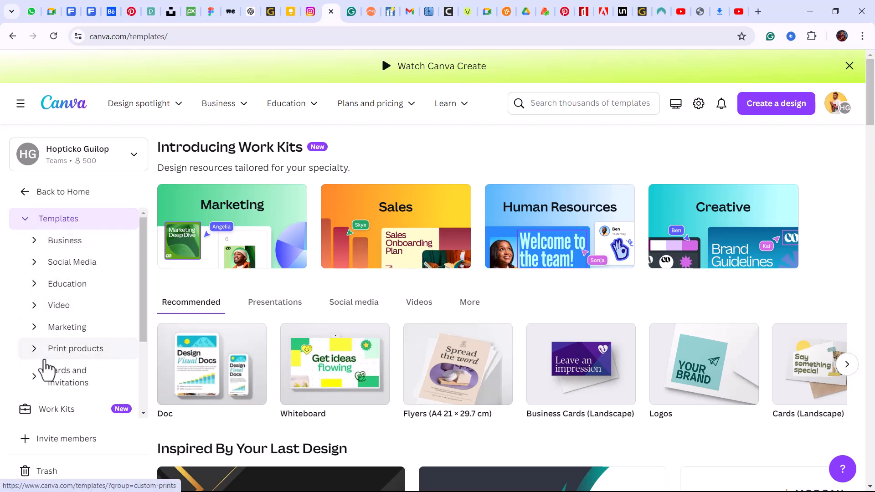
scroll(144, 314, "down", 1)
left_click_drag(144, 314, 144, 304)
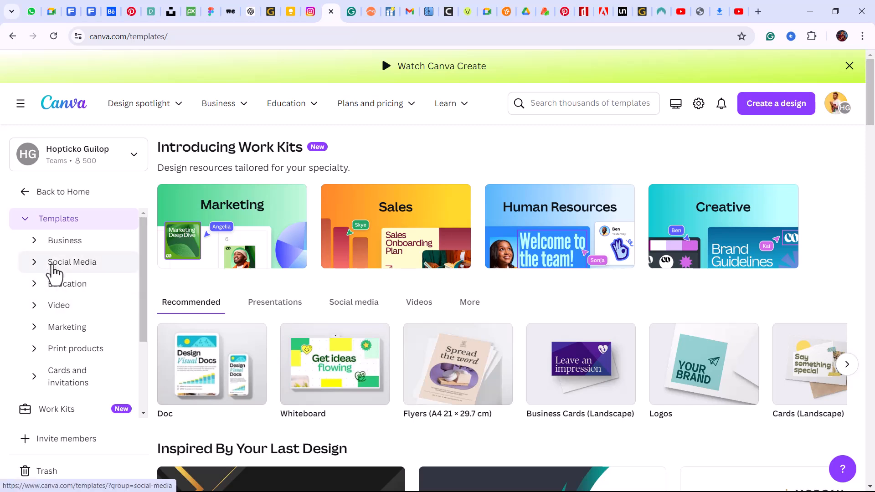
left_click(34, 240)
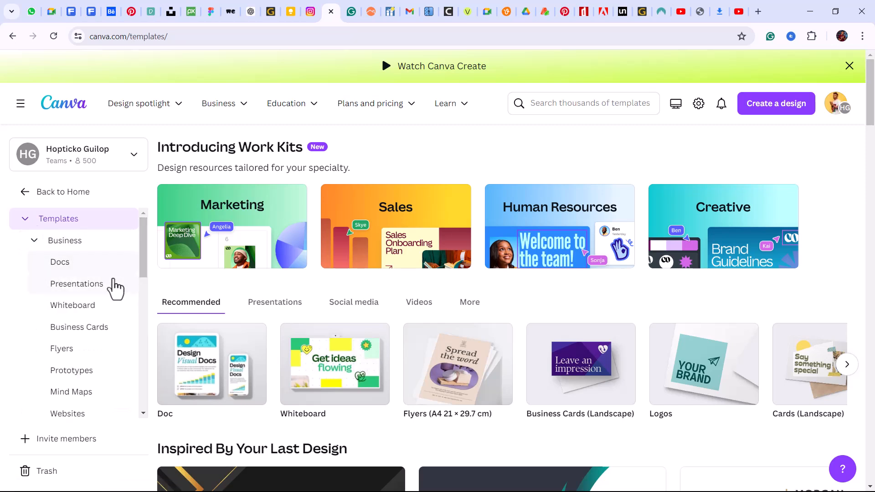
mouse_move(143, 247)
left_mouse_down()
mouse_move(143, 288)
mouse_move(144, 231)
left_mouse_up()
left_click(36, 241)
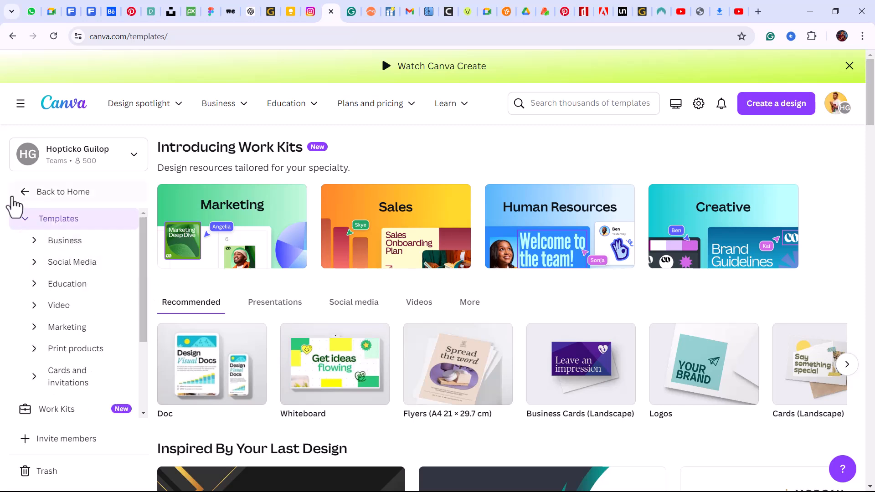
left_click(25, 219)
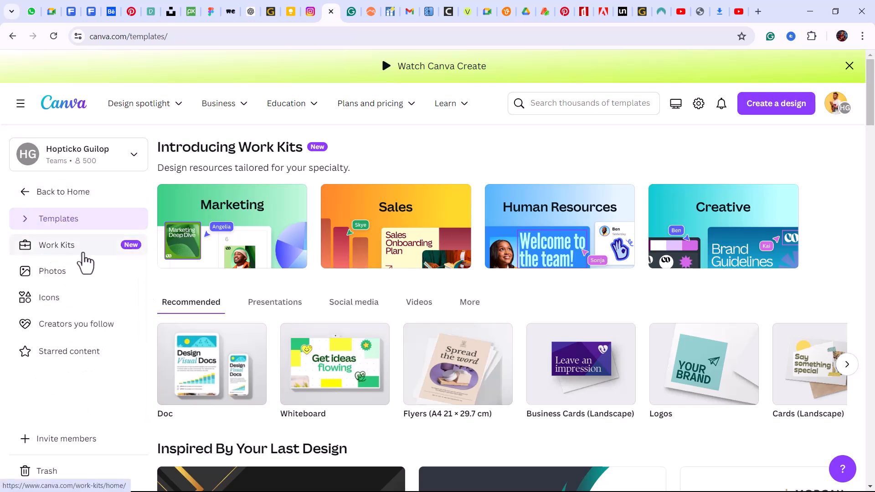
- Open the photo library and search it for "Happy female banker"
left_click(58, 275)
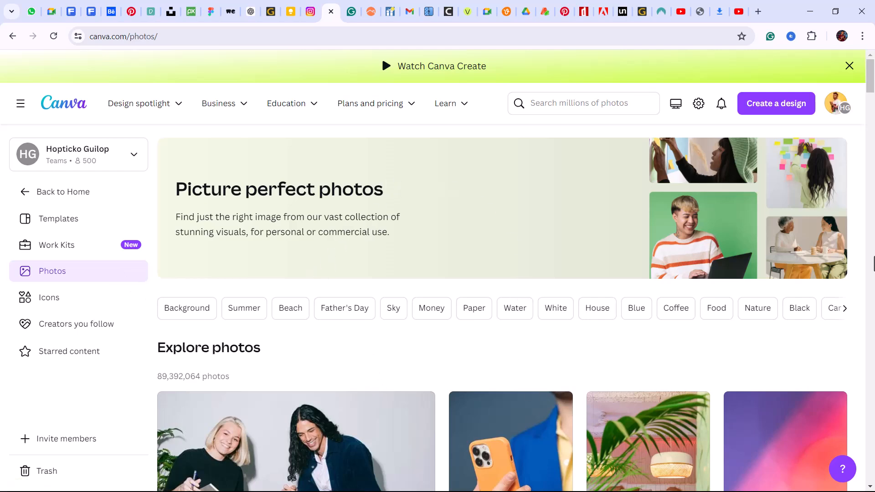
mouse_move(870, 91)
left_mouse_down()
mouse_move(871, 157)
mouse_move(873, 85)
left_mouse_up()
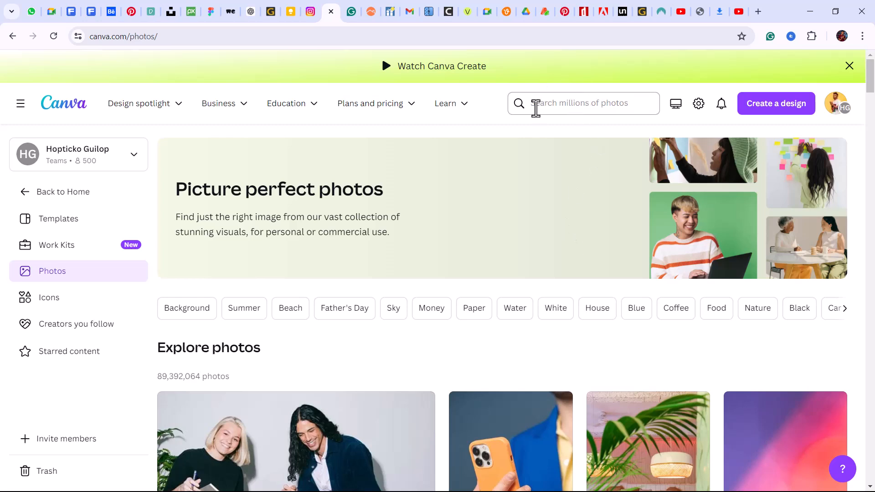
left_click(538, 99)
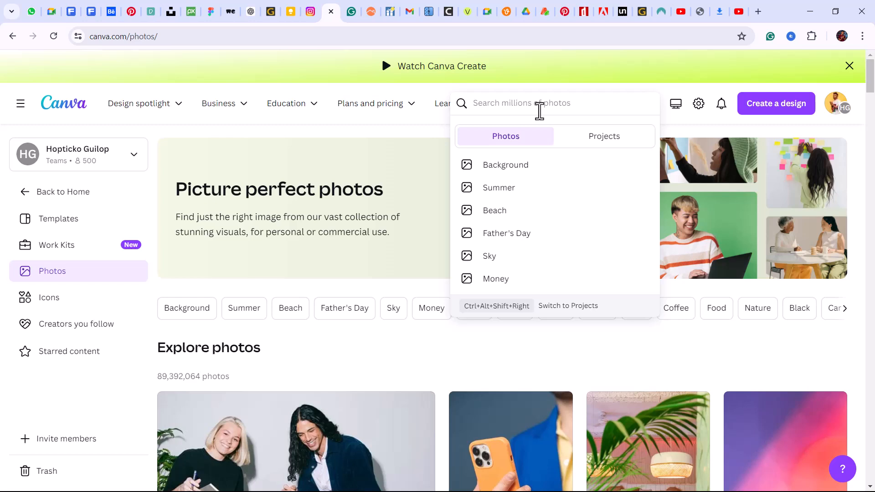
type("Happy")
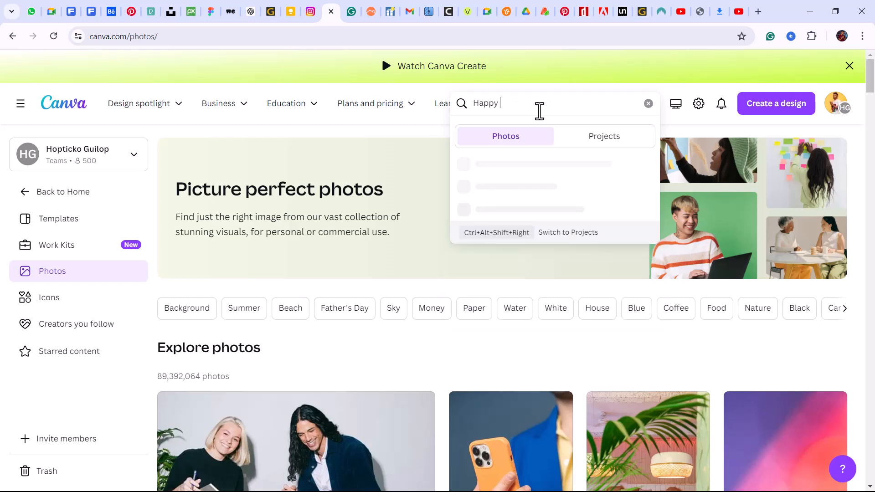
type(" female ")
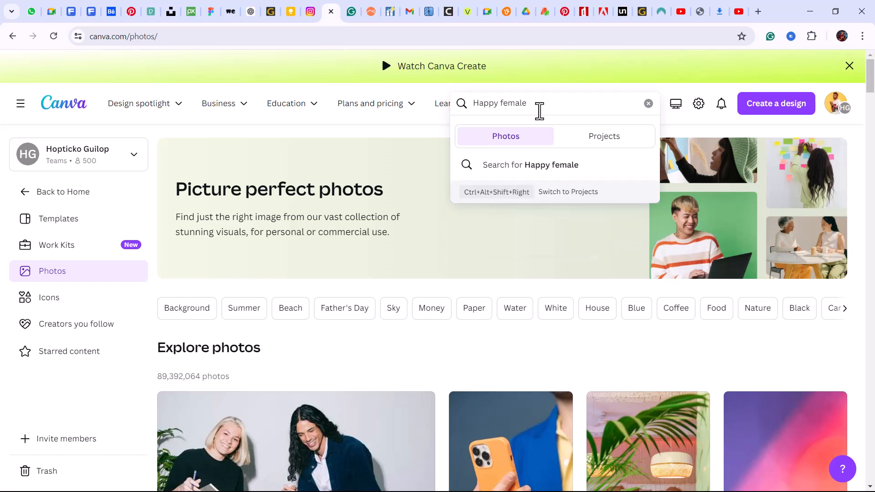
type("banker")
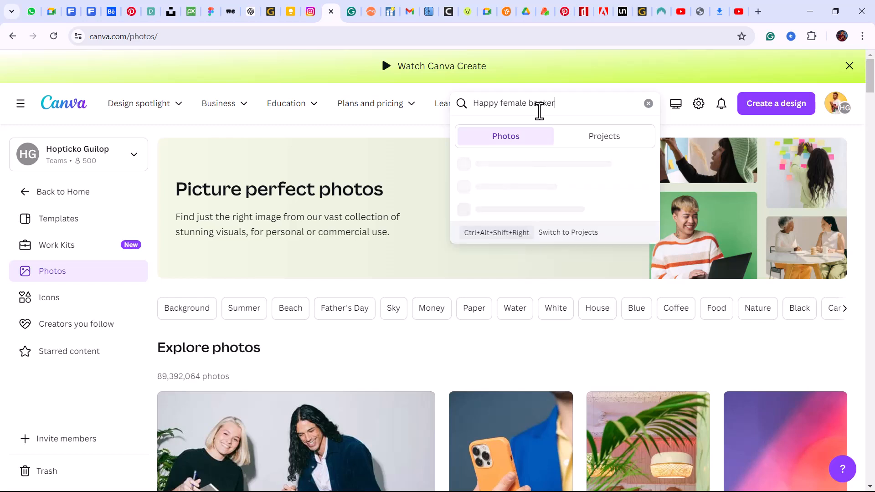
key("Return")
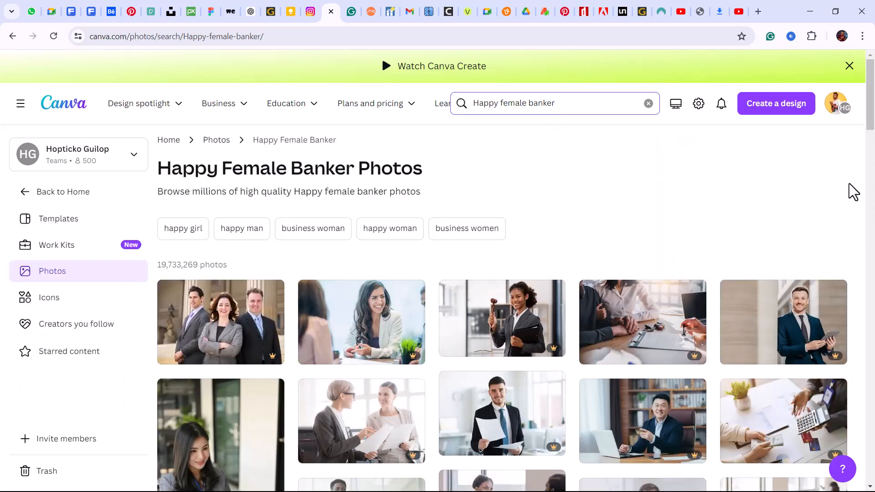
- Open the photo of the female lawyer holding a wooden gavel and view the formats for using it in a design
scroll(871, 106, "down", 2)
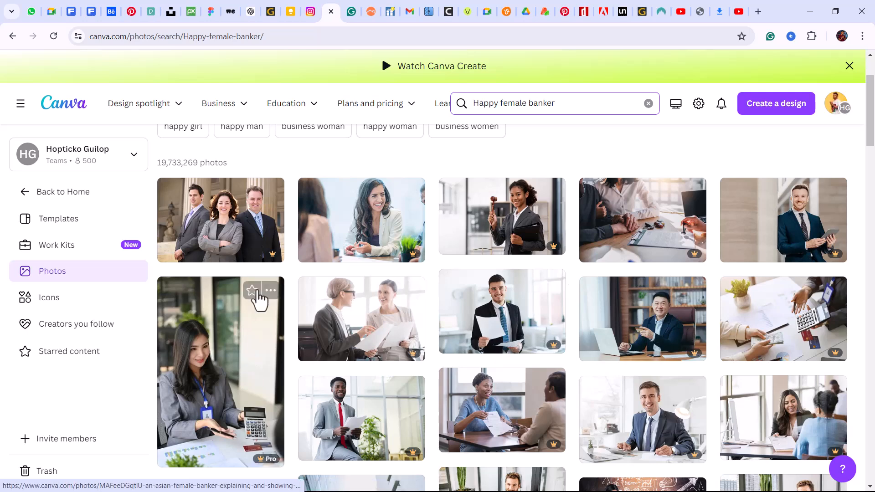
scroll(872, 127, "up", 1)
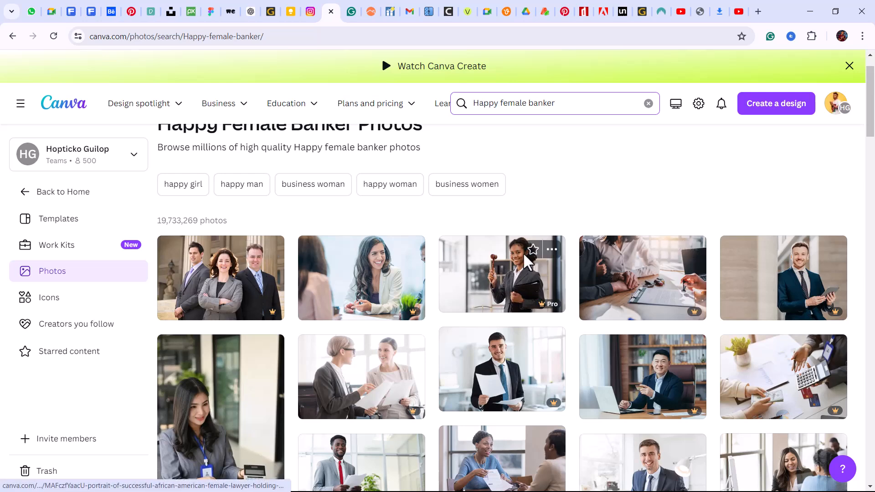
left_click(495, 278)
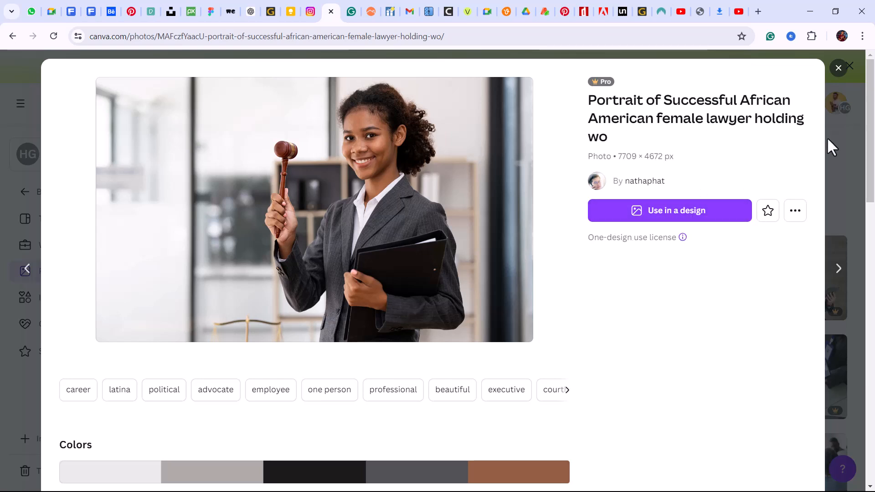
mouse_move(872, 126)
left_mouse_down()
mouse_move(873, 183)
mouse_move(873, 117)
left_mouse_up()
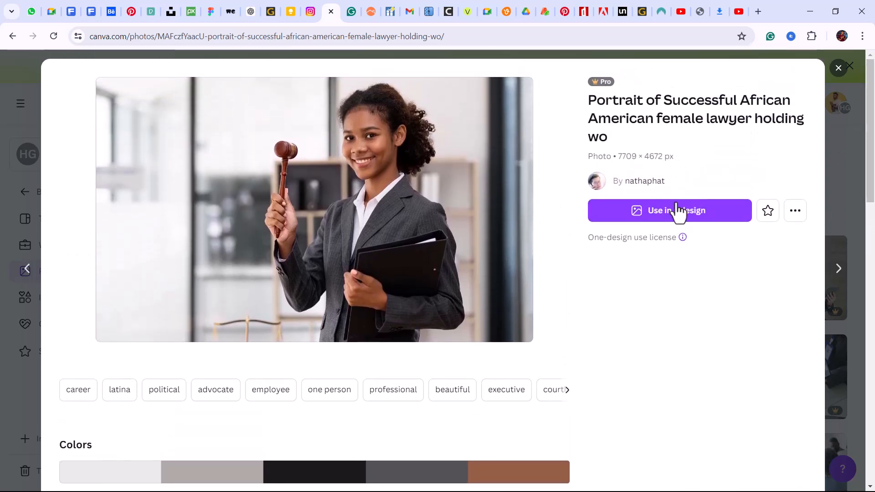
left_click(678, 211)
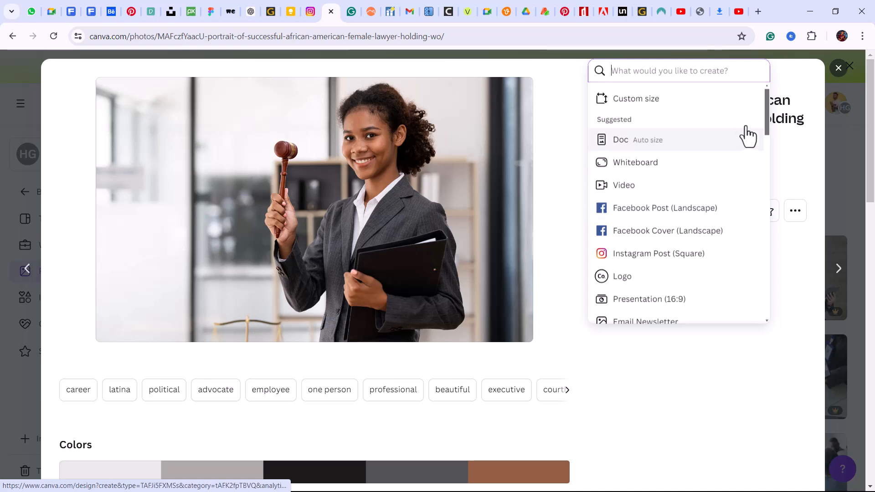
mouse_move(768, 117)
left_mouse_down()
mouse_move(761, 313)
mouse_move(770, 259)
mouse_move(756, 182)
mouse_move(770, 102)
left_mouse_up()
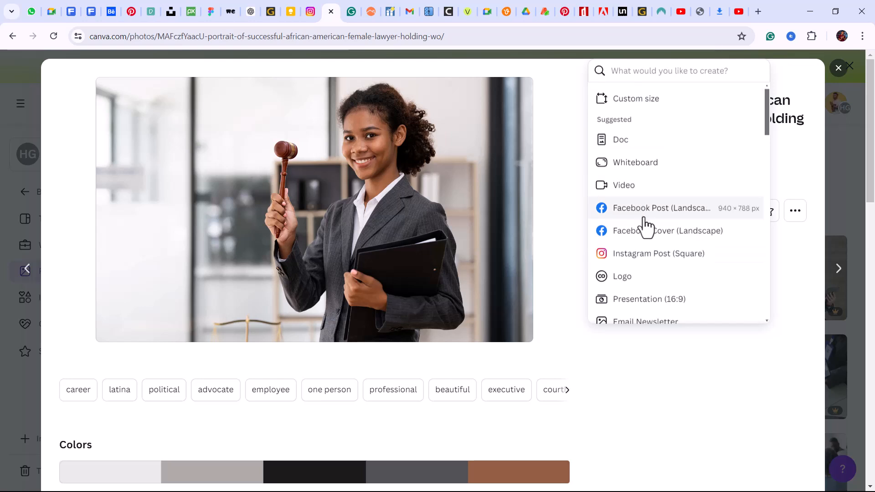
- Create a square Instagram post design from the lawyer photo and select the photo on the page
left_click(639, 256)
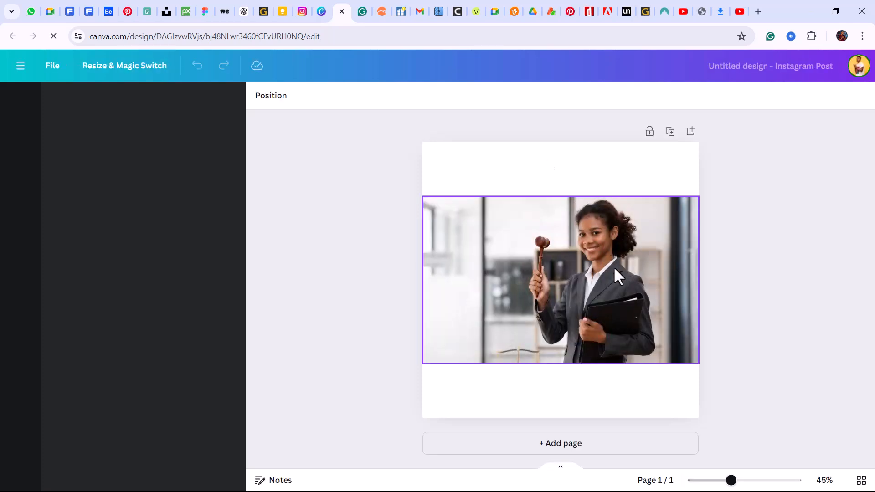
left_click(614, 268)
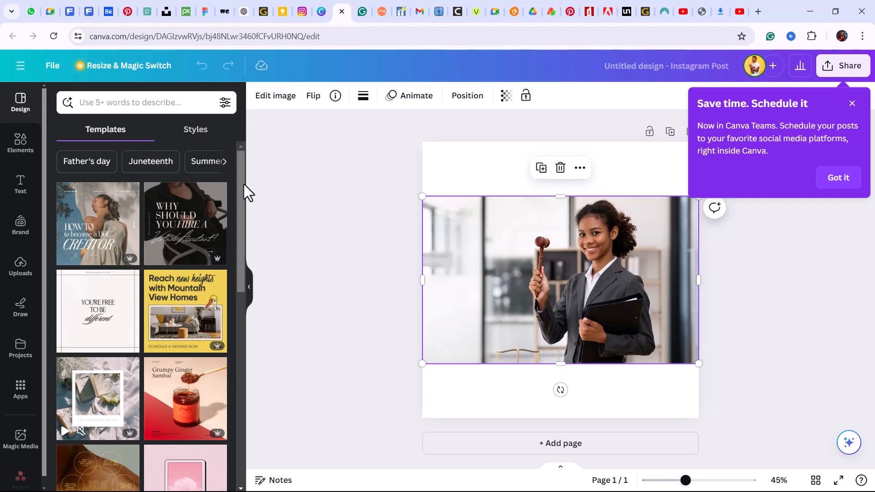
- Look through the design templates, styles and elements in the editor, and dismiss the scheduling tip
scroll(237, 191, "down", 1)
left_click(193, 132)
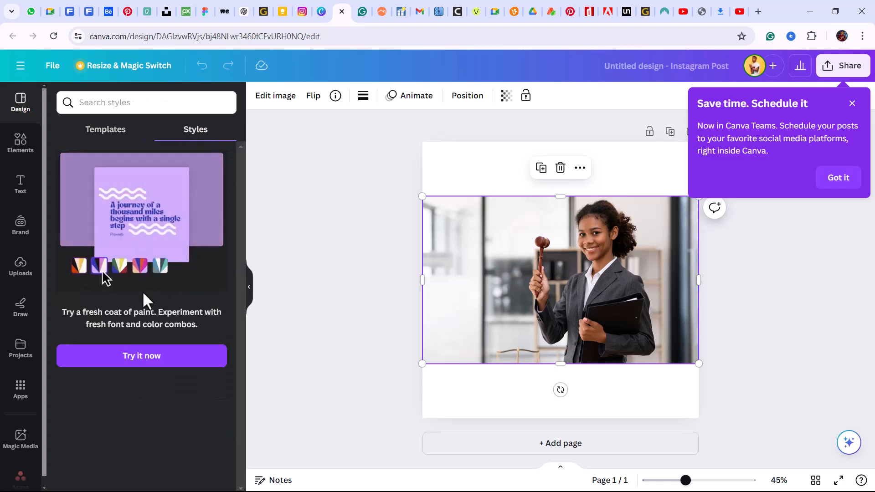
left_click(106, 131)
left_click(28, 151)
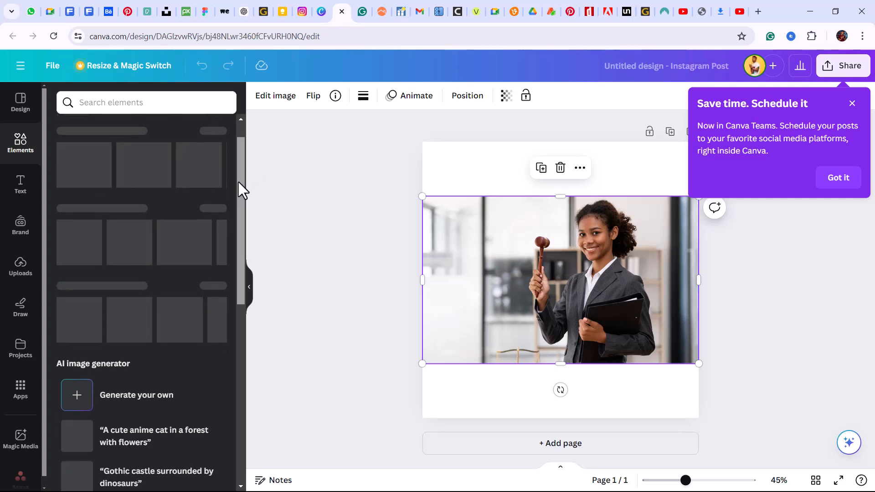
mouse_move(238, 157)
left_mouse_down()
mouse_move(239, 376)
mouse_move(247, 250)
mouse_move(239, 160)
mouse_move(244, 207)
mouse_move(234, 228)
mouse_move(235, 211)
mouse_move(245, 145)
left_mouse_up()
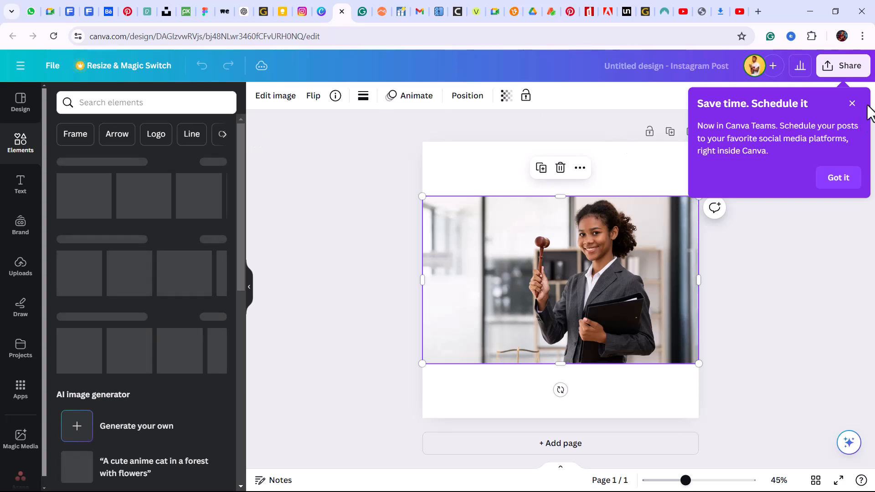
left_click(852, 104)
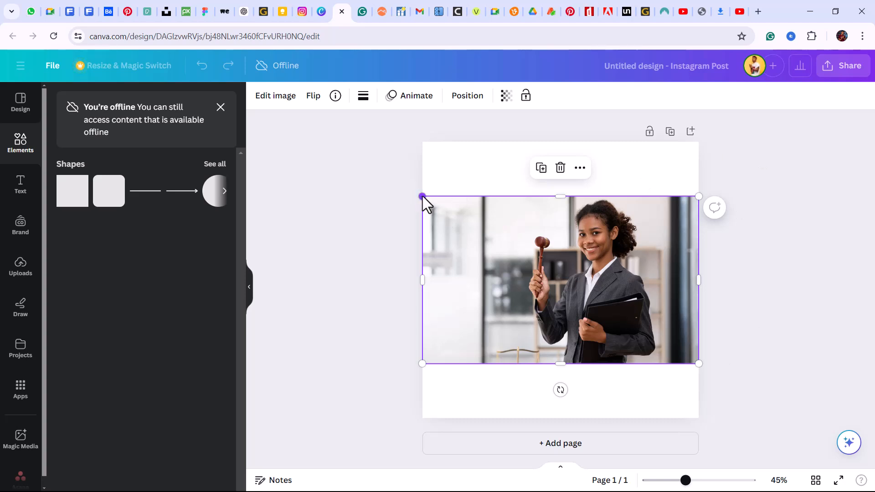
- Enlarge the lawyer photo from its corners until it covers the whole square page
left_click_drag(423, 196, 332, 133)
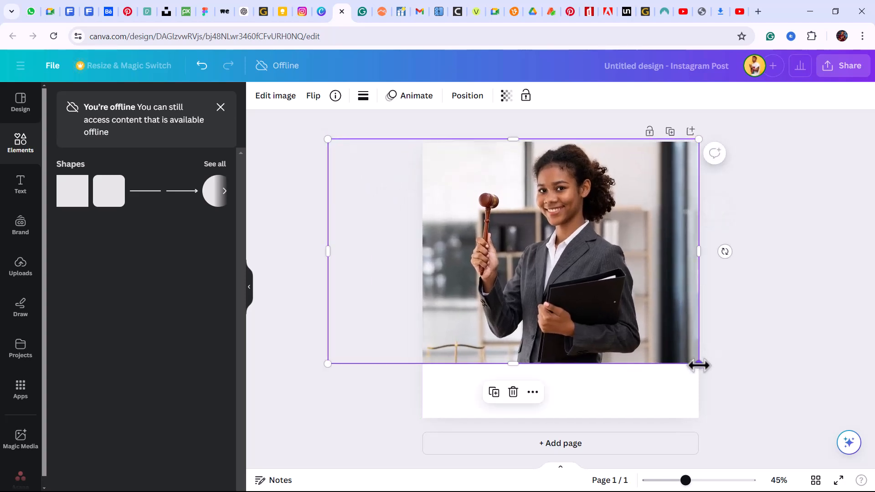
left_click_drag(699, 365, 708, 388)
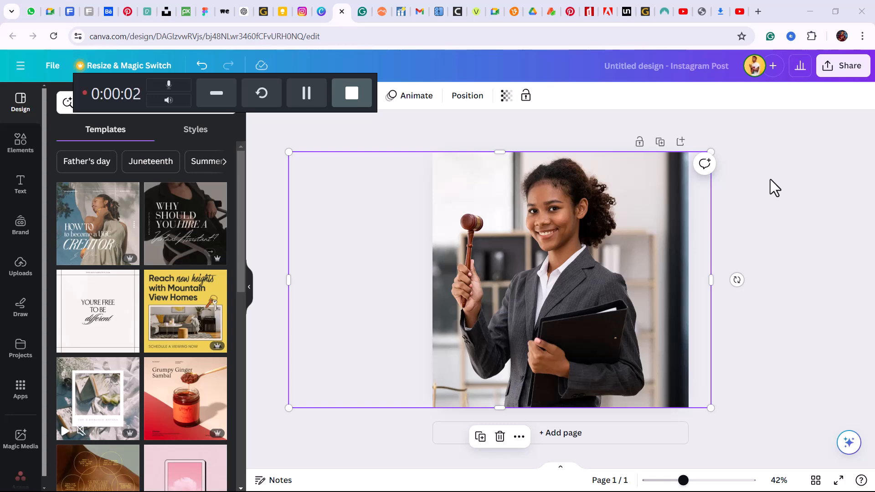
key("super")
key("super")
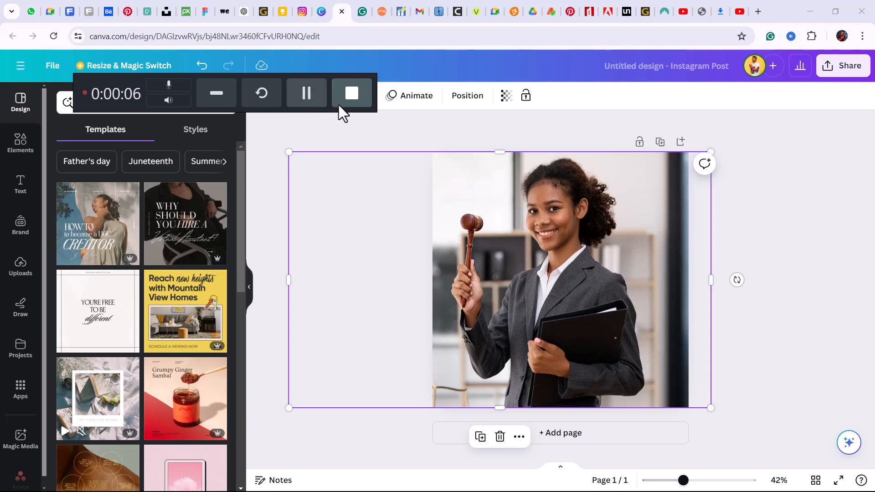
left_click(202, 91)
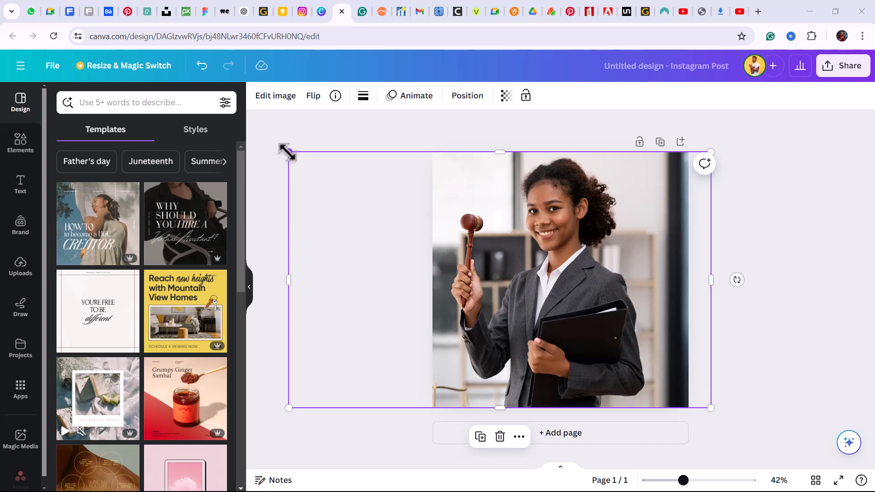
left_click_drag(287, 152, 276, 144)
left_click_drag(526, 248, 530, 252)
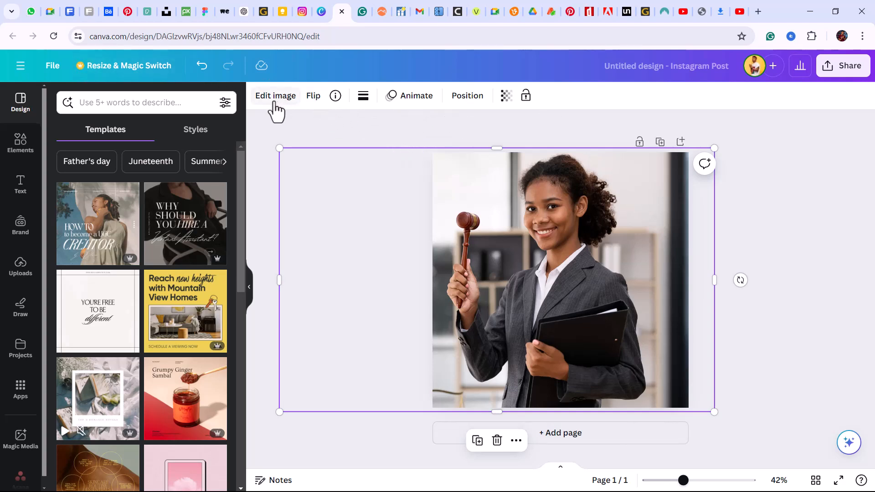
- Flip the lawyer photo horizontally and shift it so the woman and gavel both fit on the page, leaving it deselected
left_click(312, 96)
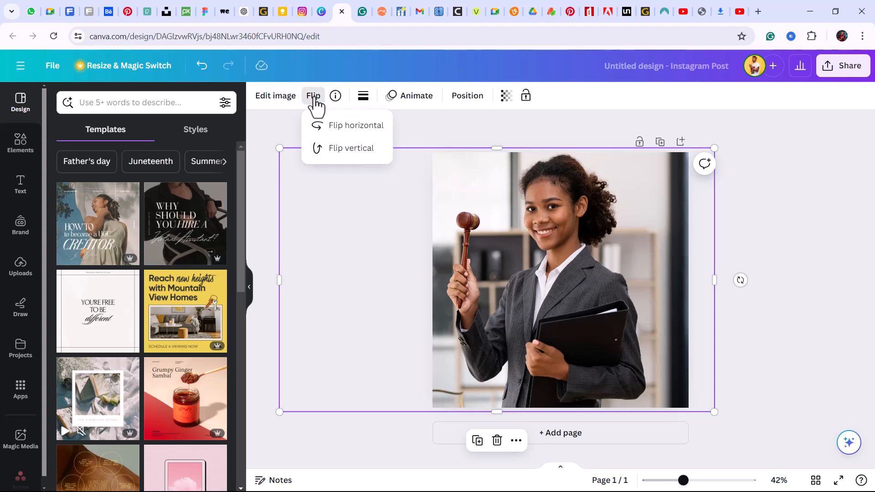
left_click(343, 128)
left_click_drag(527, 301, 573, 303)
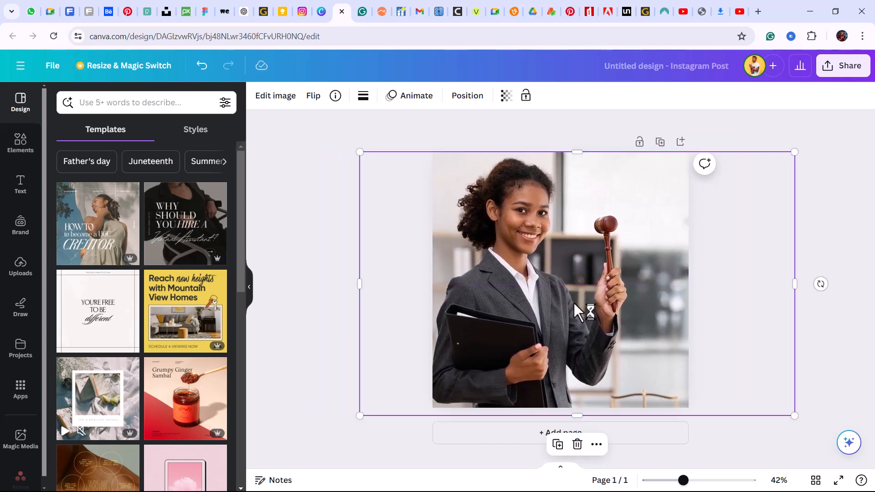
left_click(806, 244)
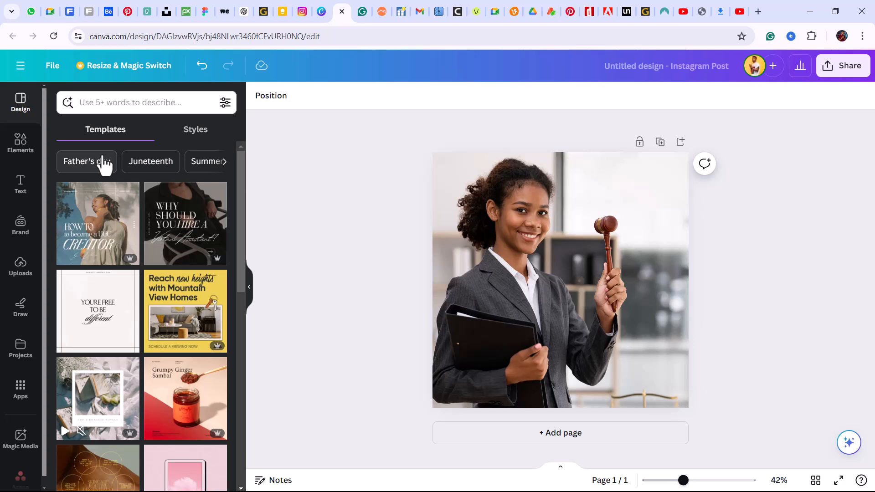
- Browse the elements library and add a square from the full shapes collection to the page
left_click(18, 151)
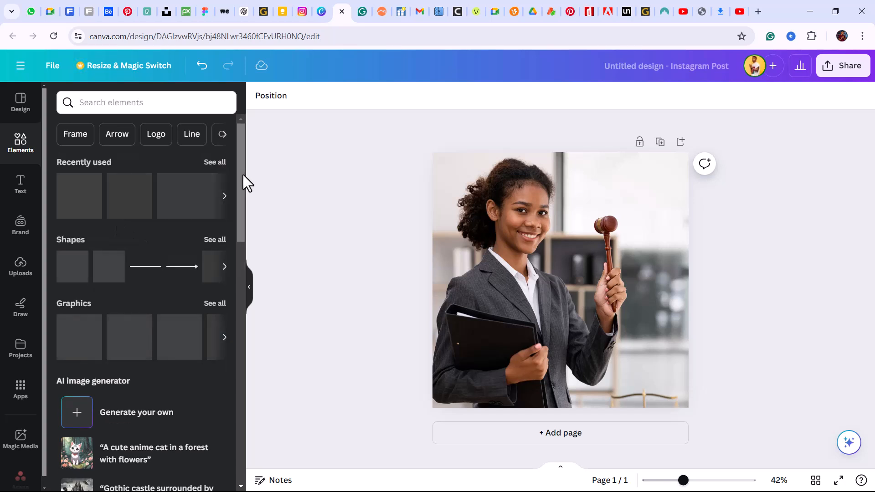
mouse_move(243, 174)
left_mouse_down()
mouse_move(242, 205)
mouse_move(246, 184)
left_mouse_up()
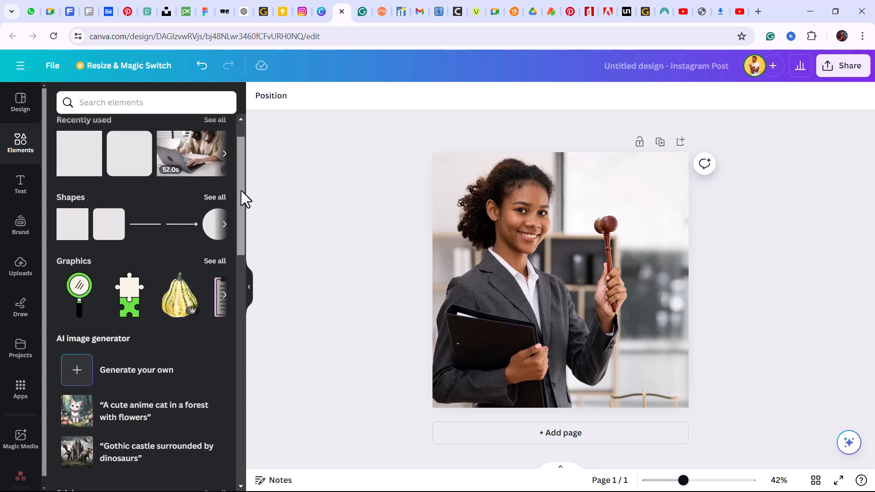
left_click_drag(242, 191, 242, 172)
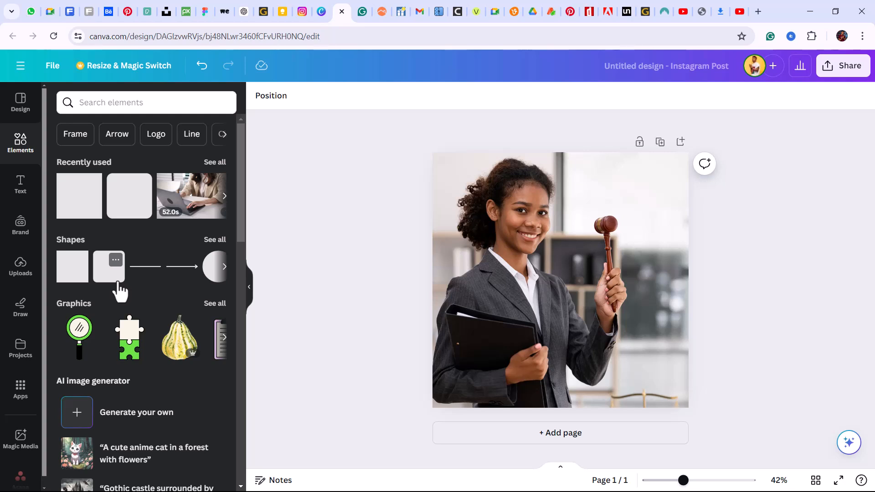
left_click(213, 242)
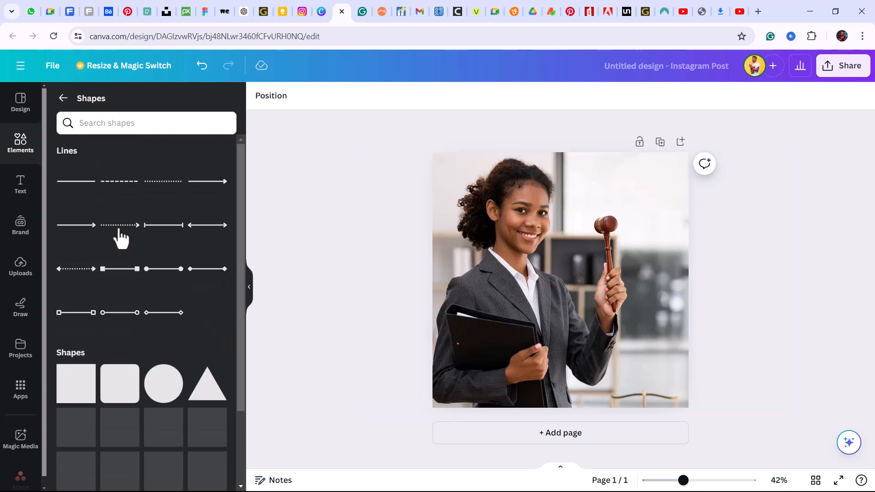
left_click_drag(241, 230, 239, 261)
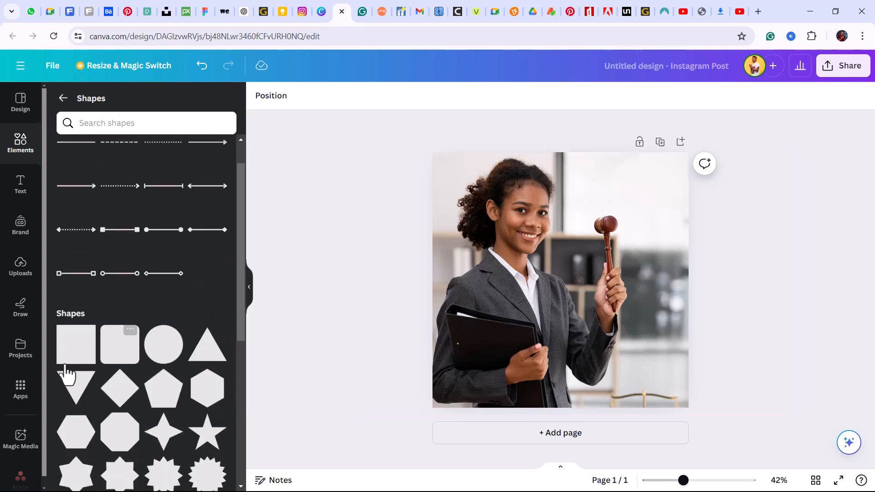
left_click(84, 352)
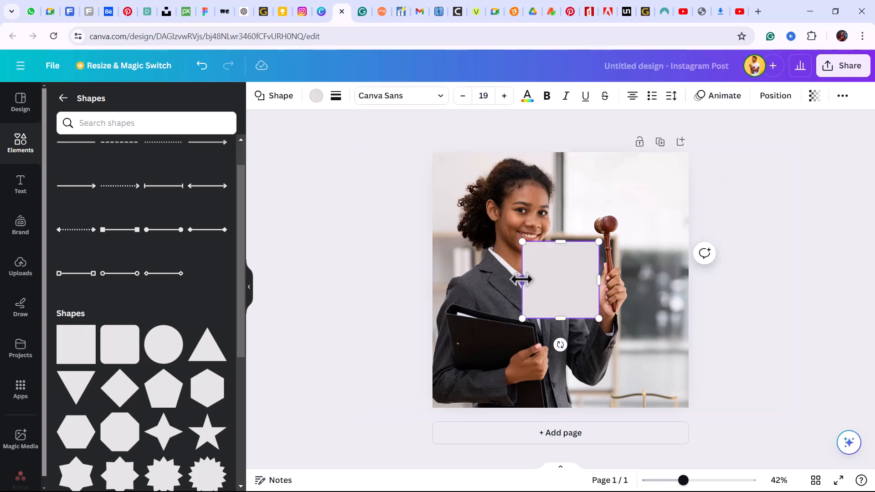
- Stretch the square into a rectangle and fit it as a full-width band along the page's bottom edge
left_click_drag(524, 282, 438, 288)
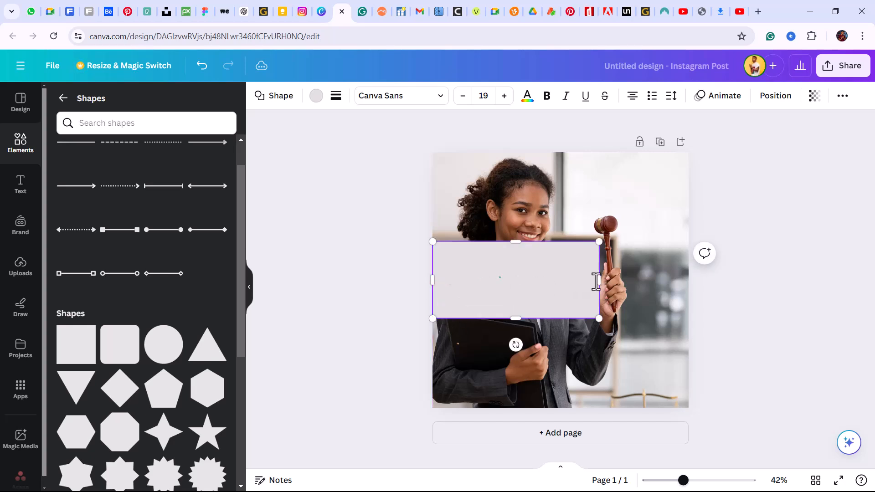
left_click_drag(600, 282, 637, 282)
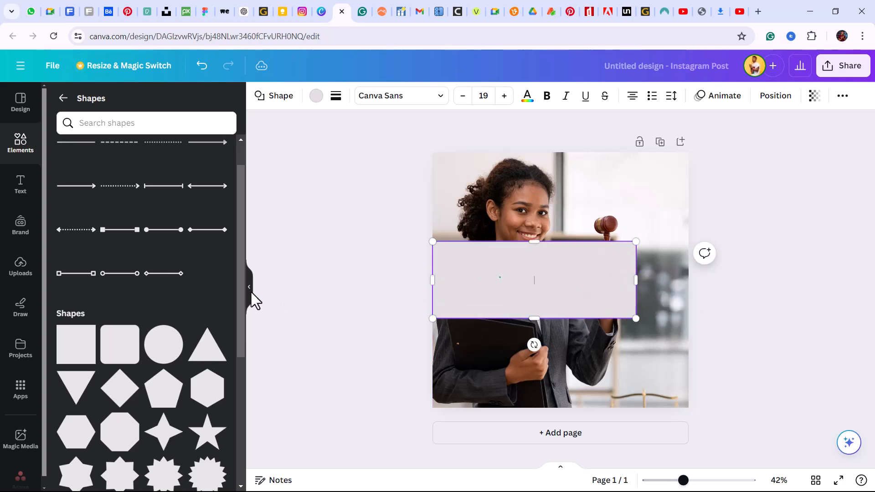
scroll(241, 314, "down", 6)
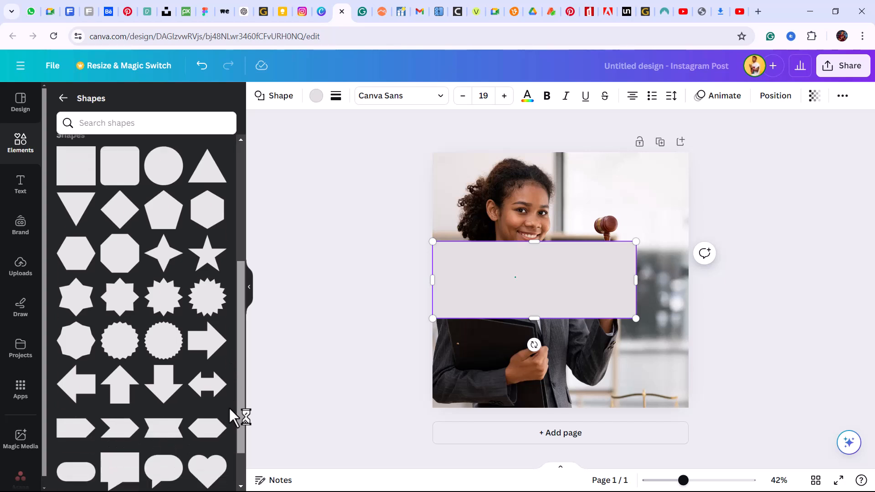
scroll(230, 420, "up", 6)
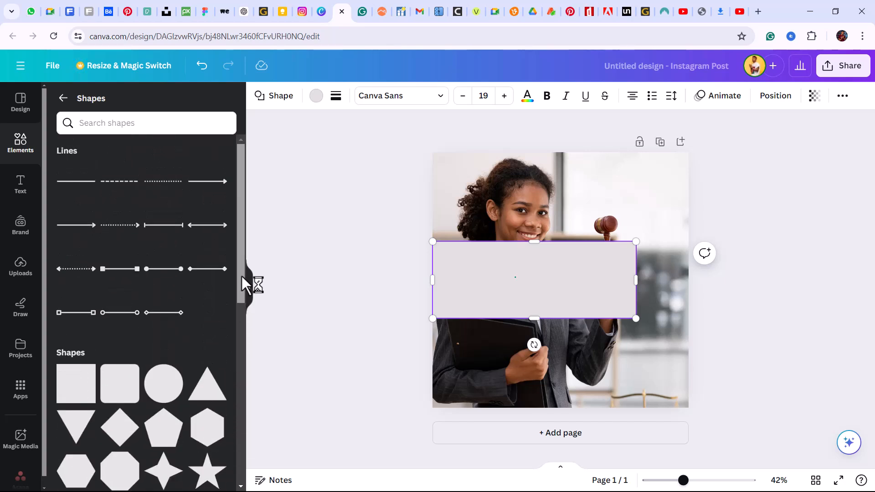
scroll(236, 299, "down", 1)
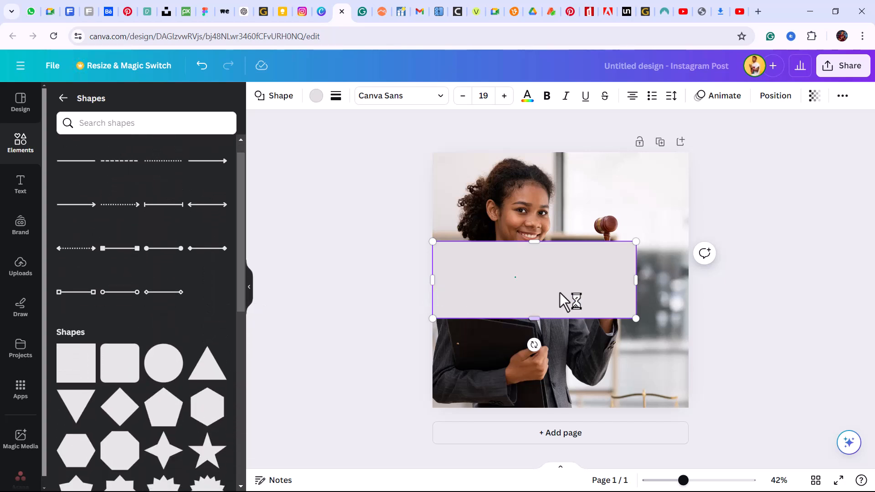
left_click_drag(525, 304, 533, 431)
left_click_drag(634, 396, 686, 394)
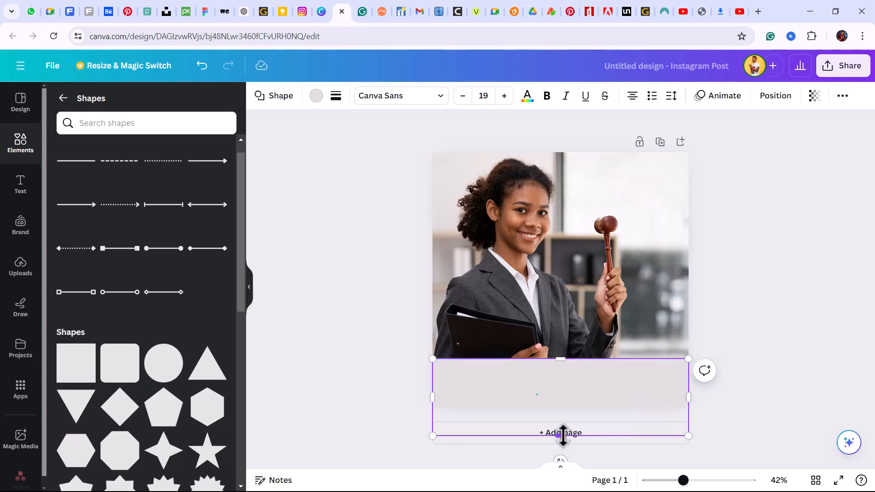
left_click_drag(563, 435, 561, 405)
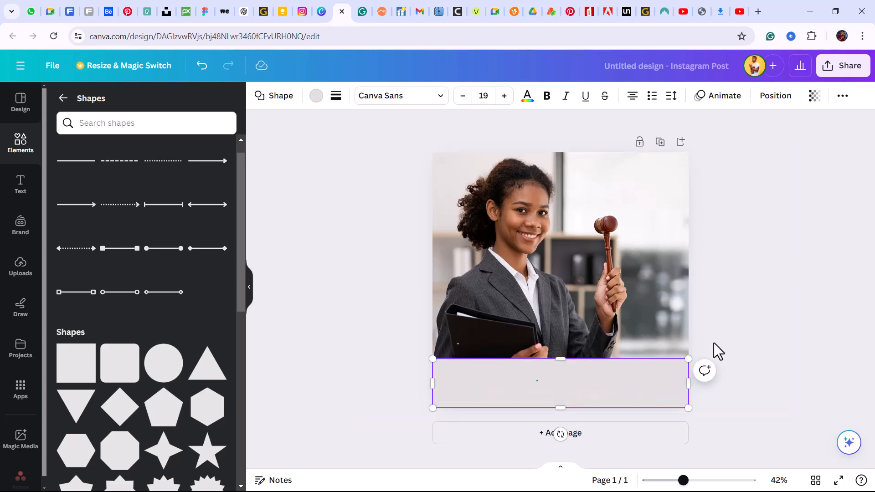
left_click(304, 218)
- Zoom the design to 44% and view the grid of all pages before returning to the page editor
left_click(593, 392)
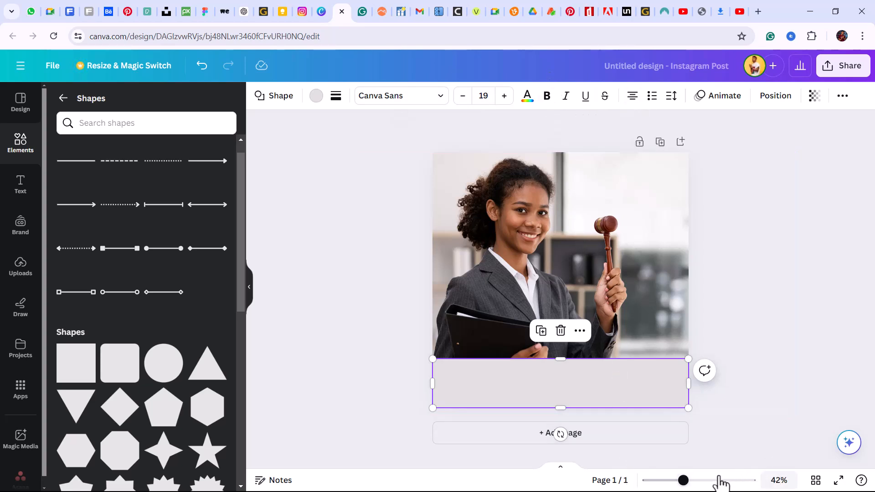
mouse_move(684, 486)
left_mouse_down()
mouse_move(730, 486)
mouse_move(673, 487)
mouse_move(688, 481)
left_mouse_up()
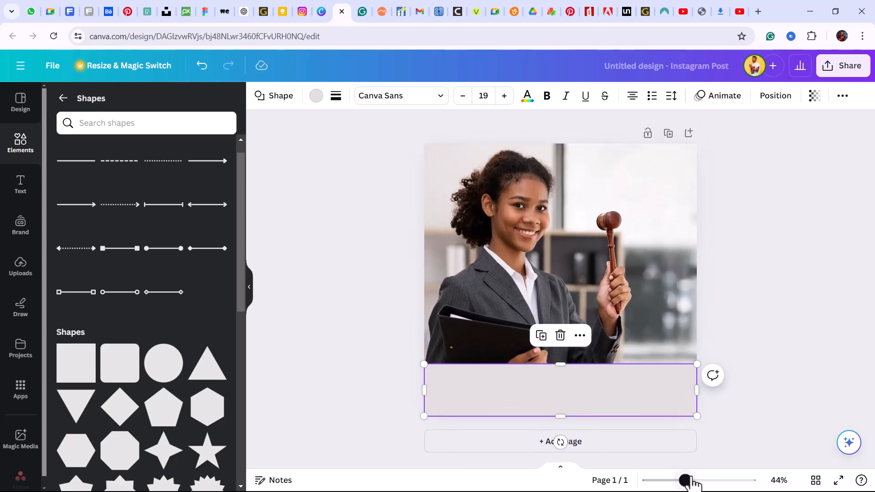
left_click(814, 482)
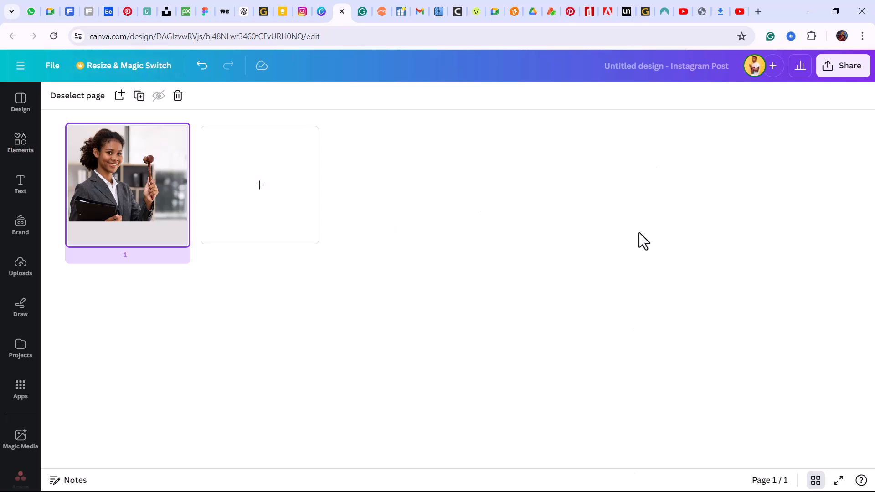
left_click(815, 481)
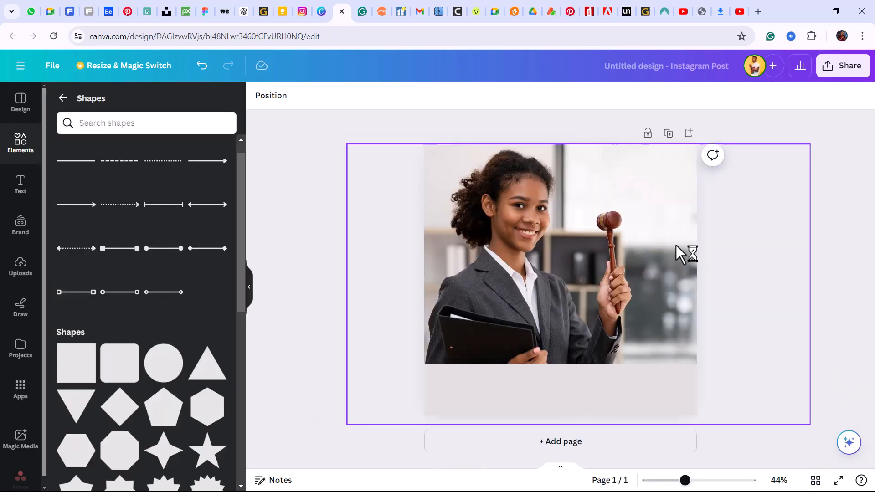
- Set the grey band's text colour to the custom blue #180DEB
left_click(606, 376)
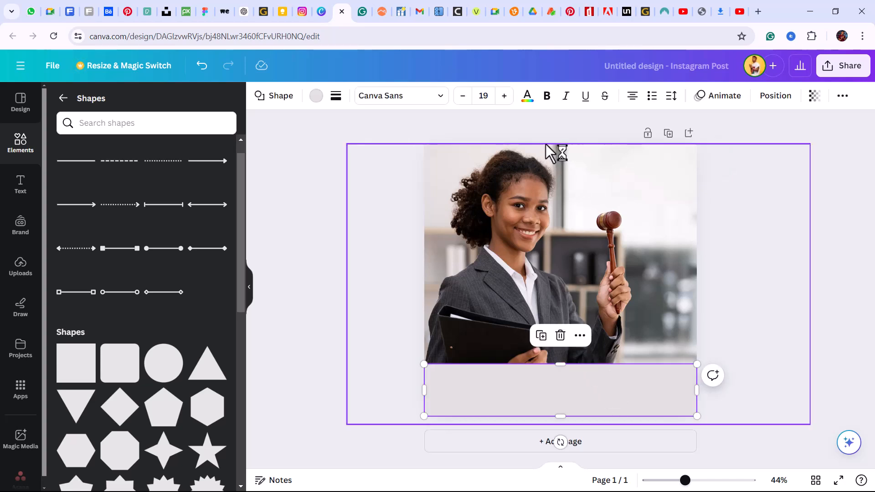
left_click(527, 98)
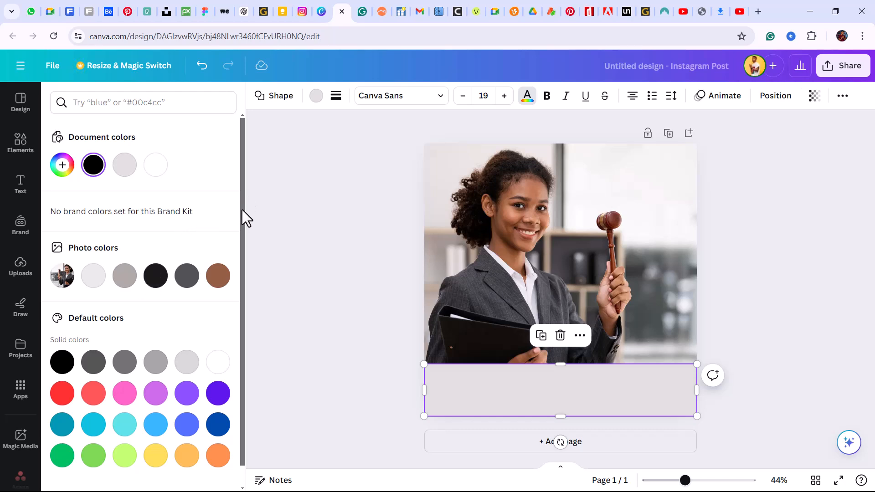
scroll(240, 242, "down", 1)
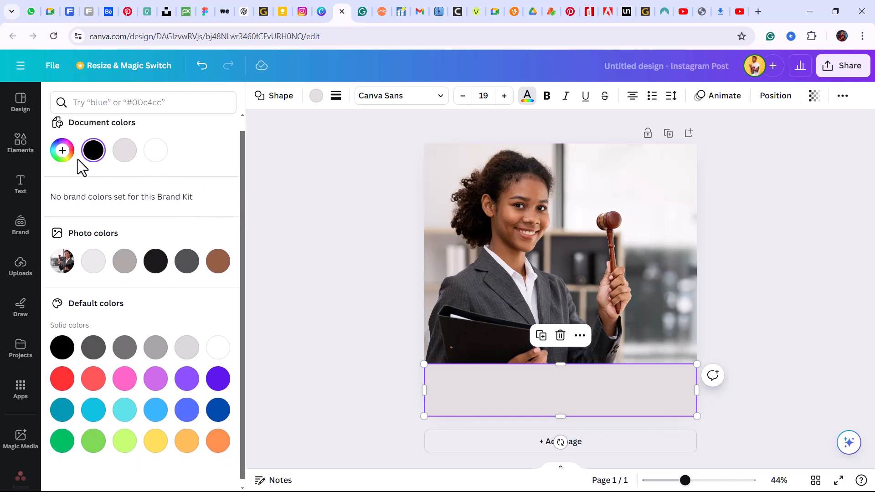
left_click(64, 153)
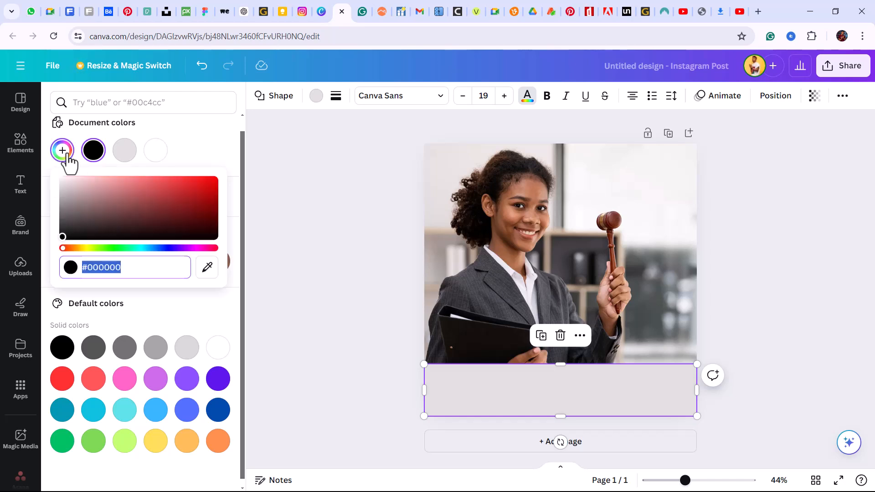
left_click(183, 182)
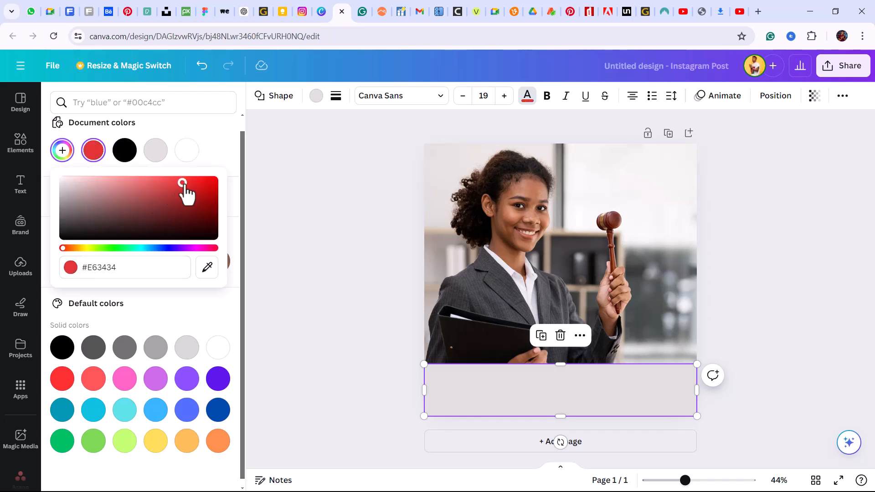
left_click(165, 248)
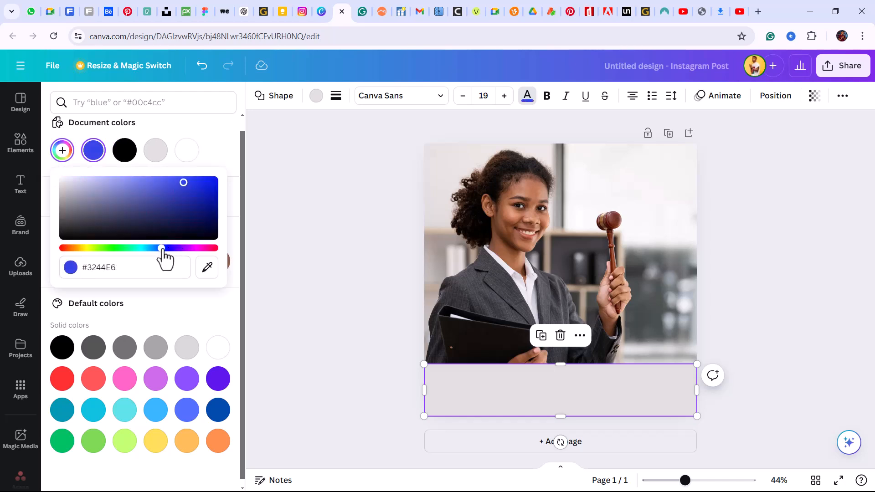
left_click(196, 182)
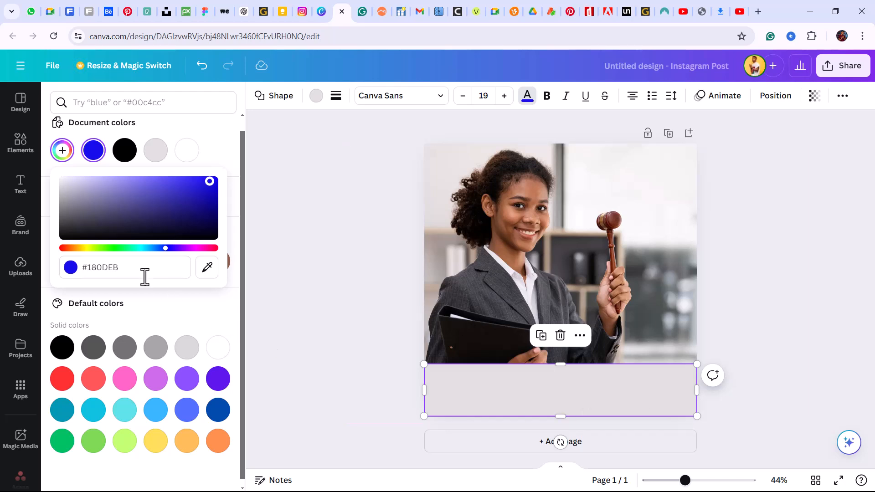
left_click_drag(82, 268, 127, 269)
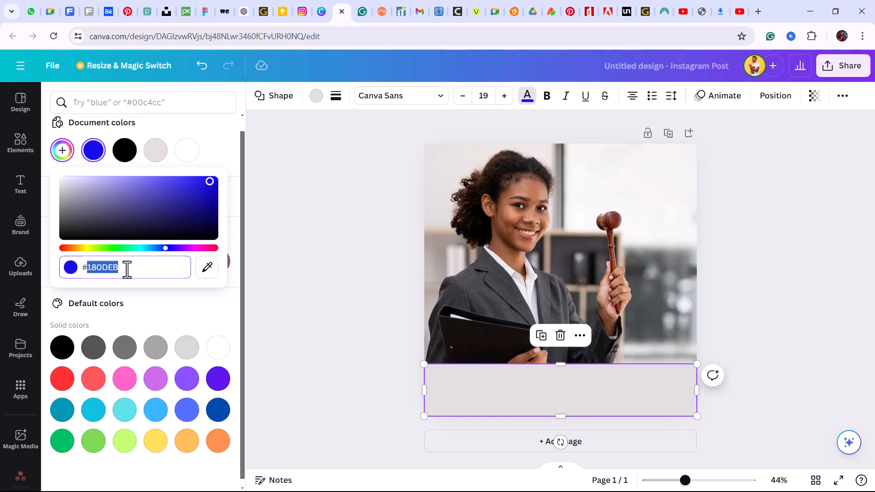
- Use the eyedropper to sample the header's blue, #3287D7, as the grey band's text colour
left_click(207, 267)
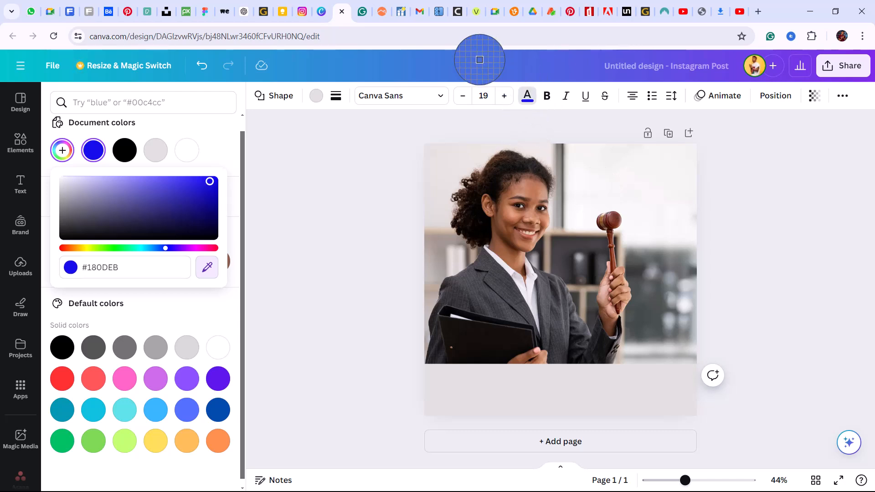
left_click(343, 64)
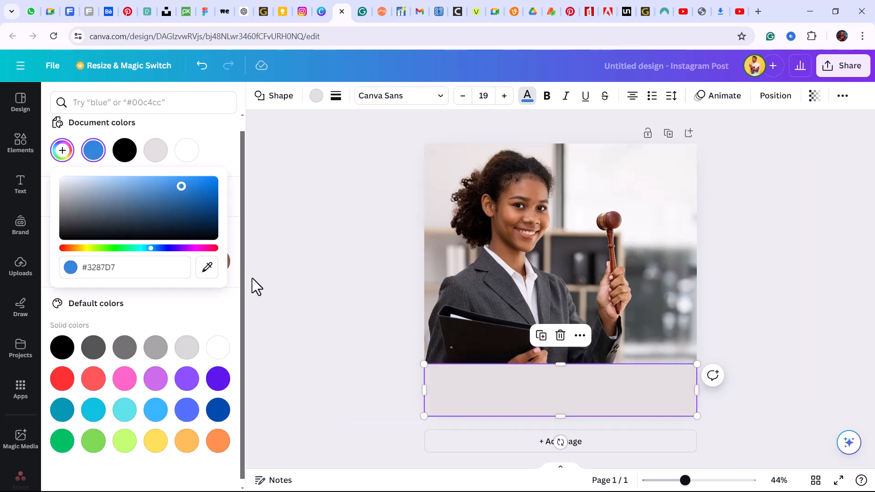
left_click(463, 395)
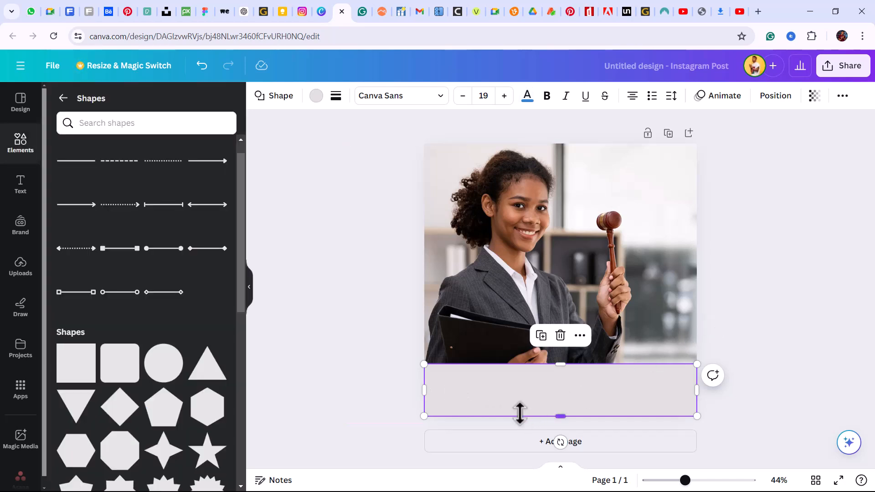
left_click(396, 374)
left_click(432, 396)
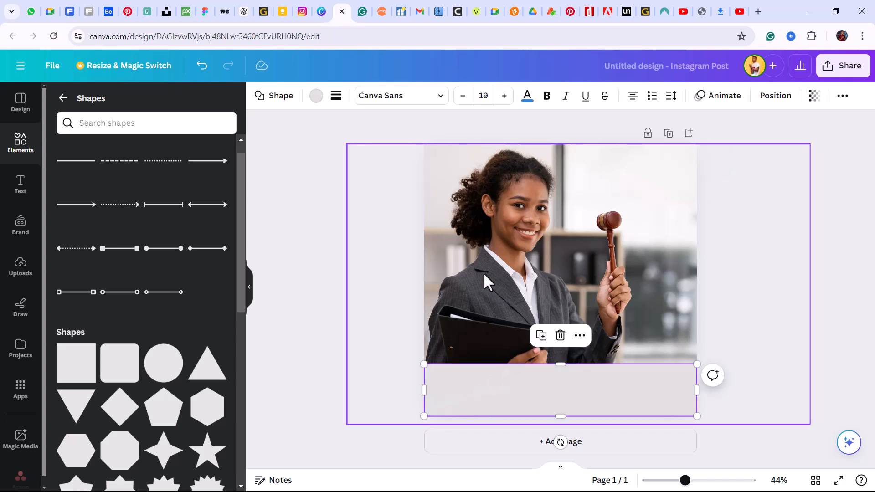
- Change the grey band's text colour to the default dark violet
left_click(527, 97)
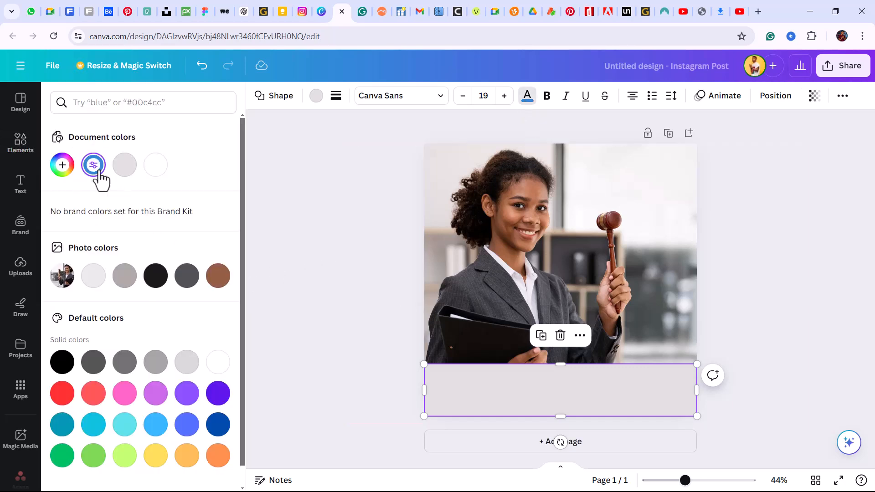
left_click(98, 174)
left_click(217, 394)
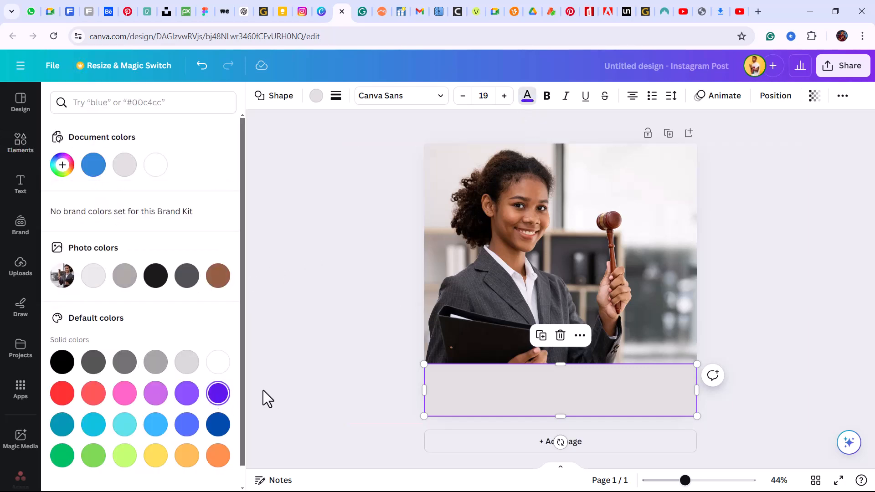
left_click(454, 379)
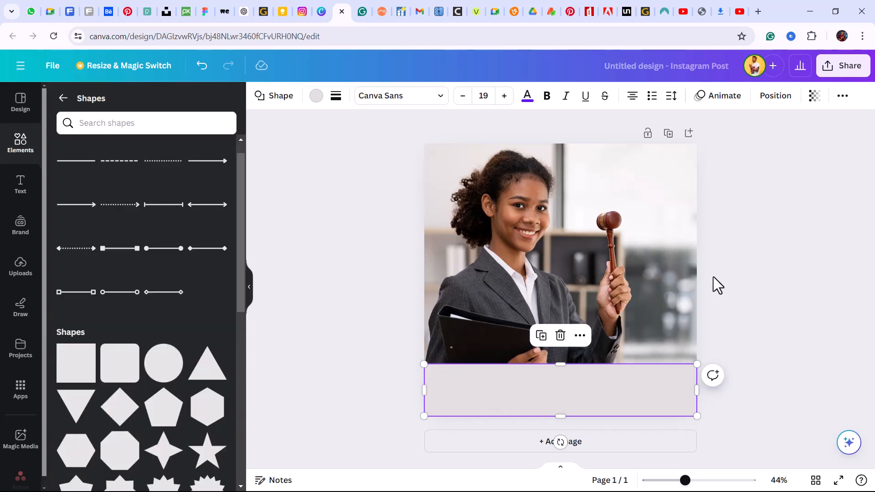
- Shorten the grey band by lowering its upper edge
left_click(794, 242)
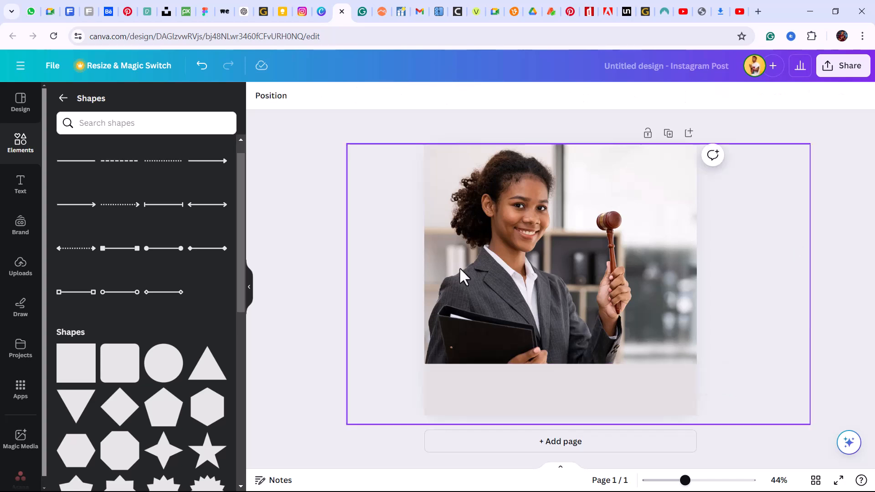
left_click(504, 387)
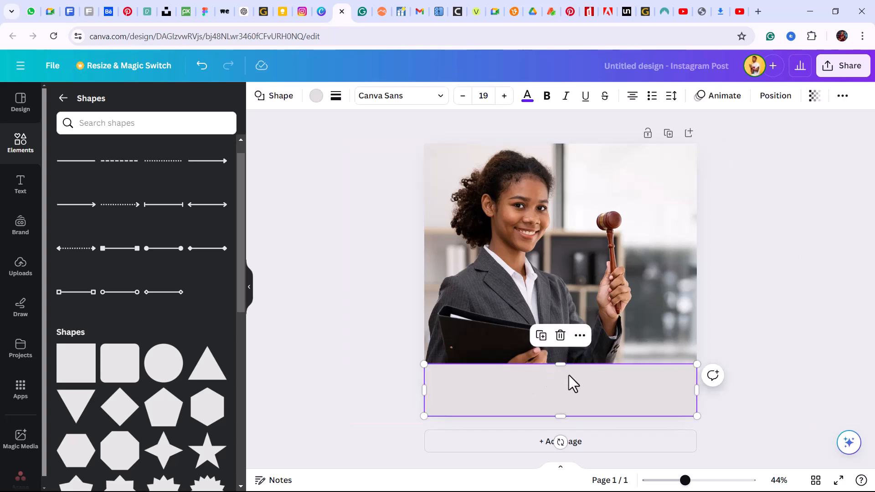
left_click_drag(560, 371, 560, 386)
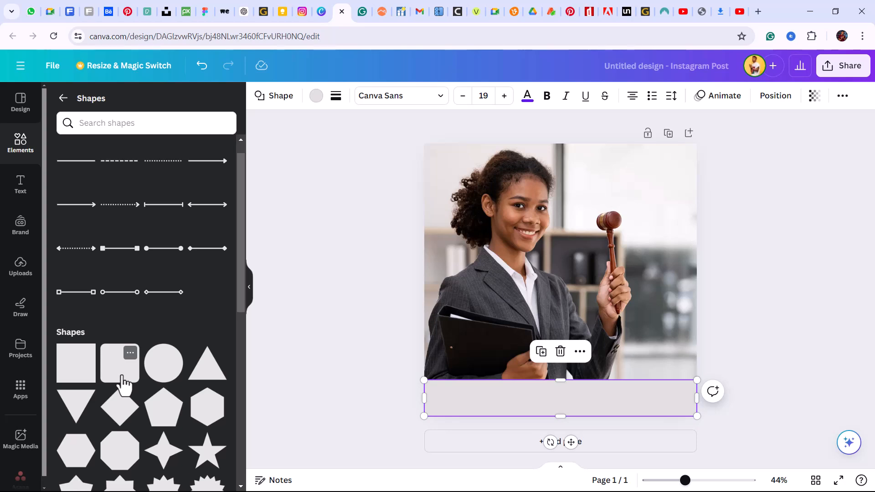
- Add a rounded square from the shapes collection and delete the grey band from the page
scroll(240, 292, "down", 2)
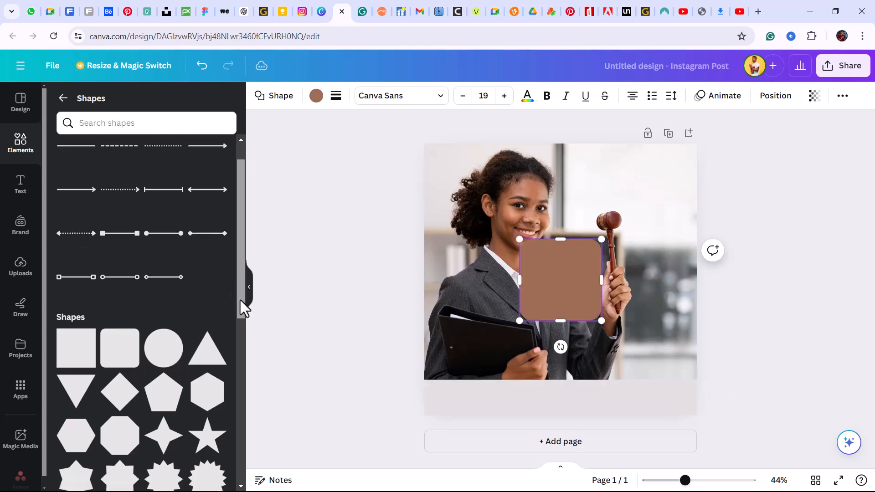
left_click(516, 414)
key("Delete")
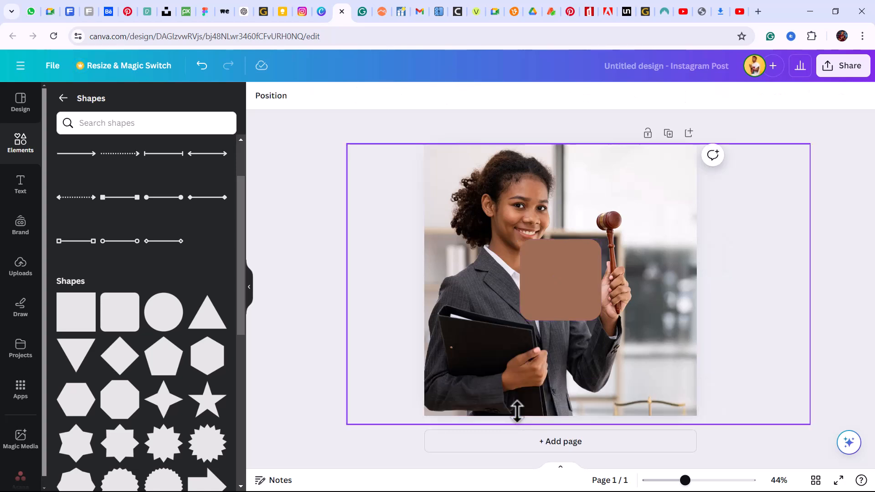
- Move the rounded square to the page's lower edge and stretch it into a full-width band
left_click(564, 299)
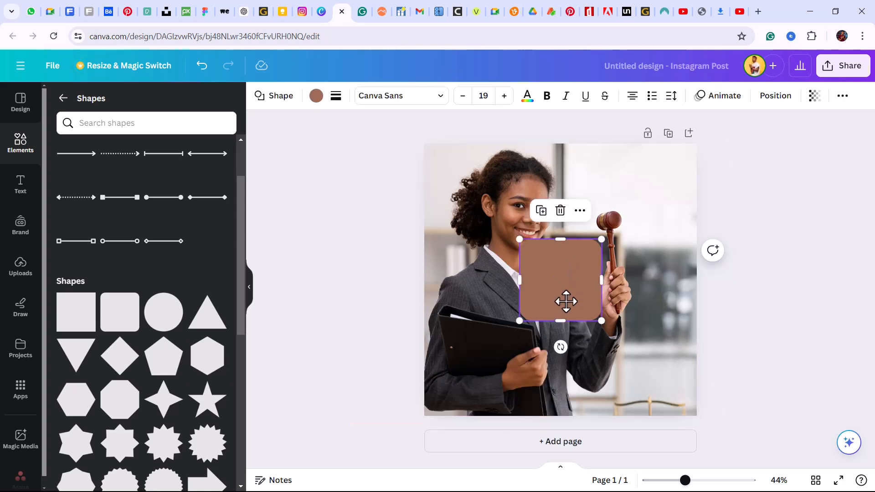
left_click_drag(564, 299, 474, 380)
left_click_drag(470, 383, 694, 396)
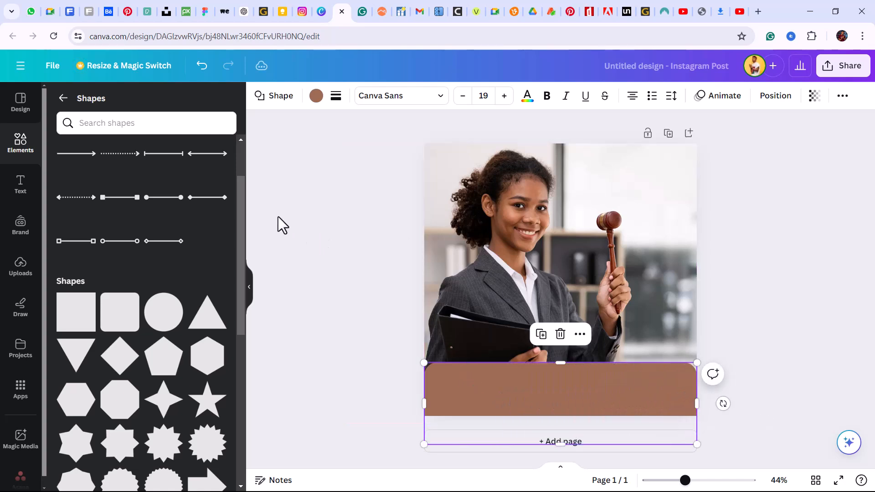
- Fill the rounded band with a blue sampled from the header, and resample it with the eyedropper to #154CD9
left_click(531, 103)
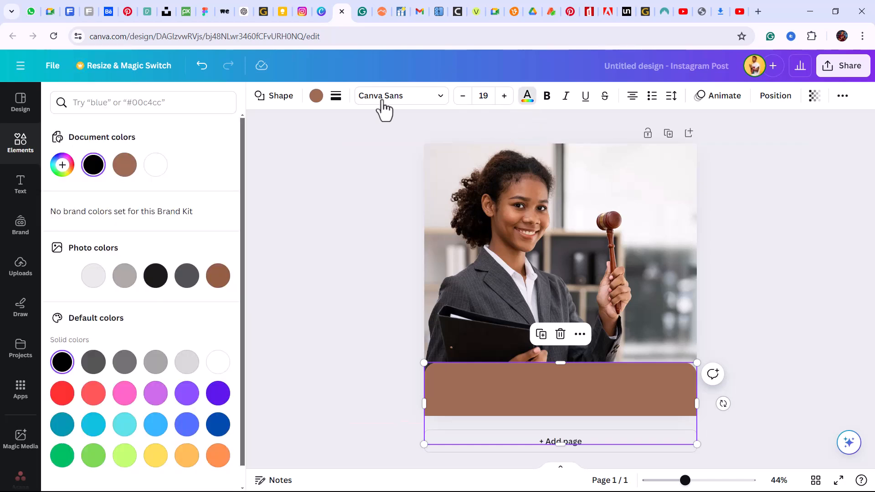
left_click(317, 98)
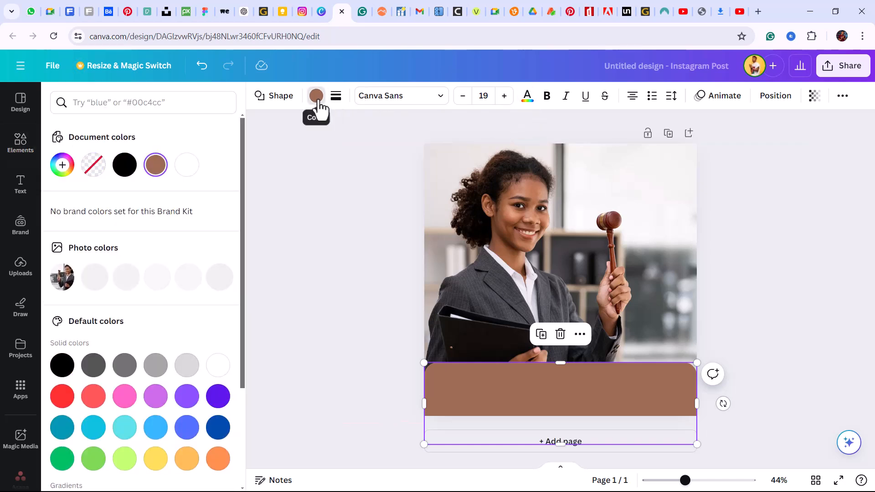
left_click(62, 166)
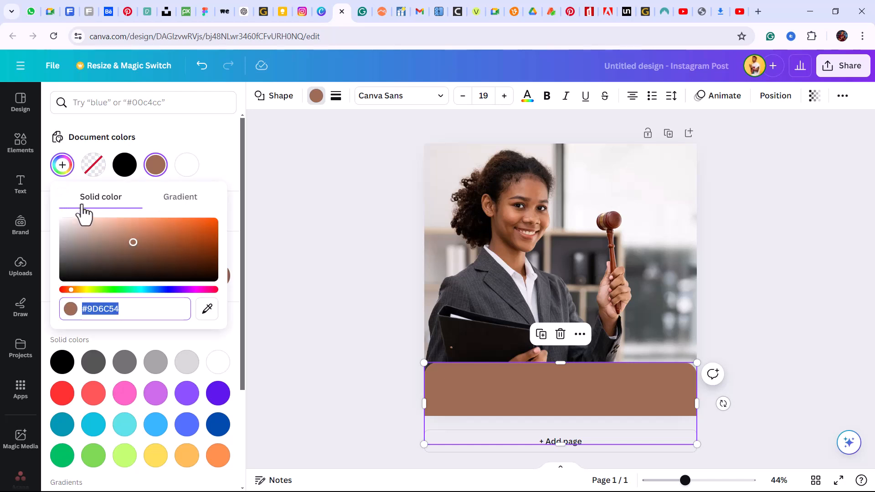
left_click(207, 311)
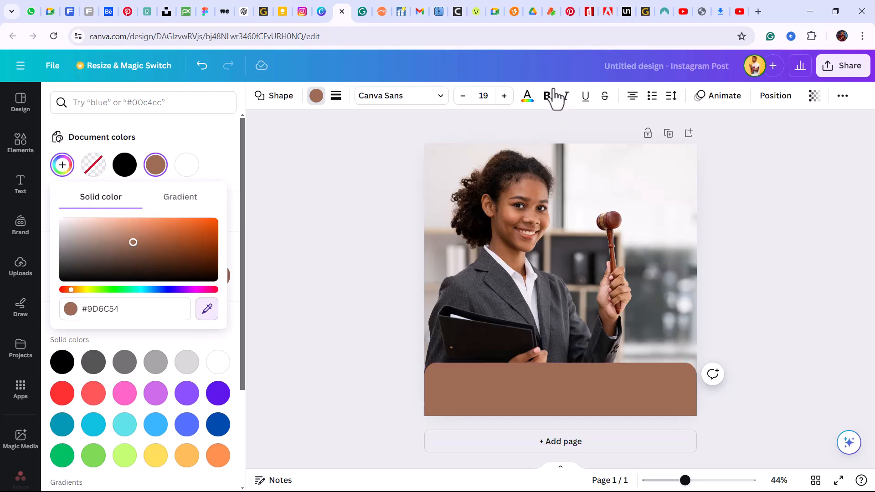
left_click(483, 66)
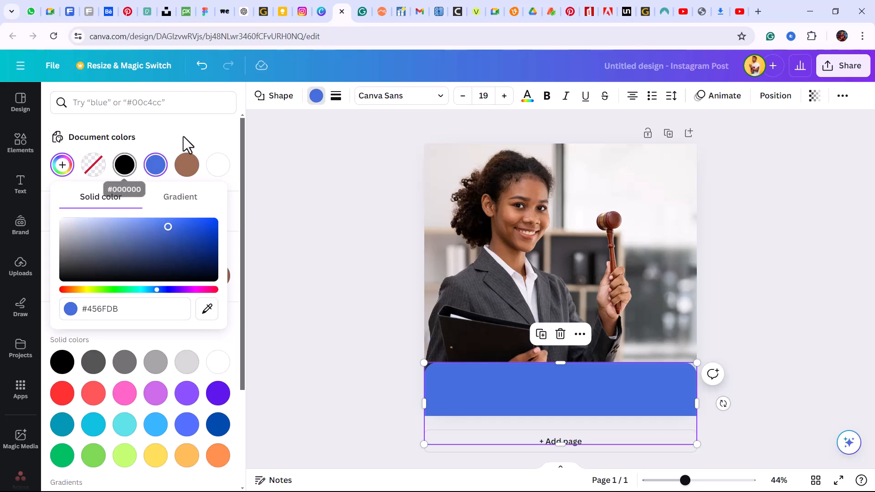
left_click(206, 308)
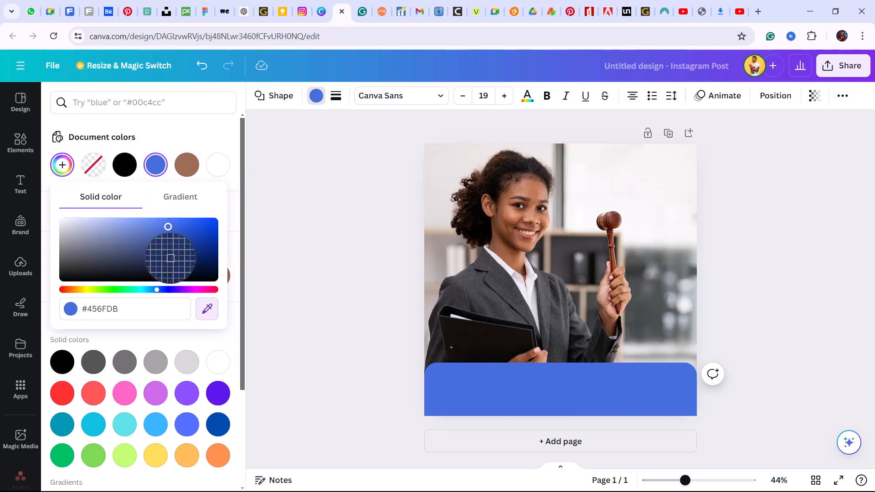
left_click(203, 228)
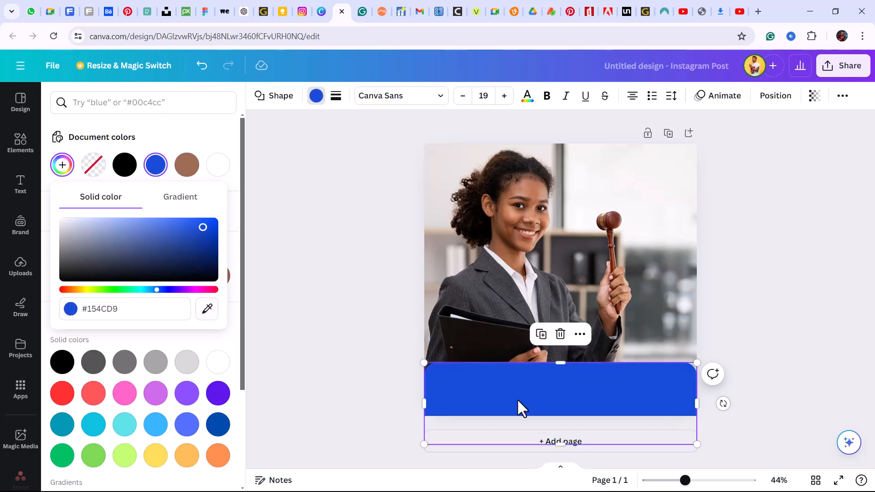
- Shift the blue band slightly down so more of the photo shows, leaving everything deselected
left_click_drag(542, 381, 543, 394)
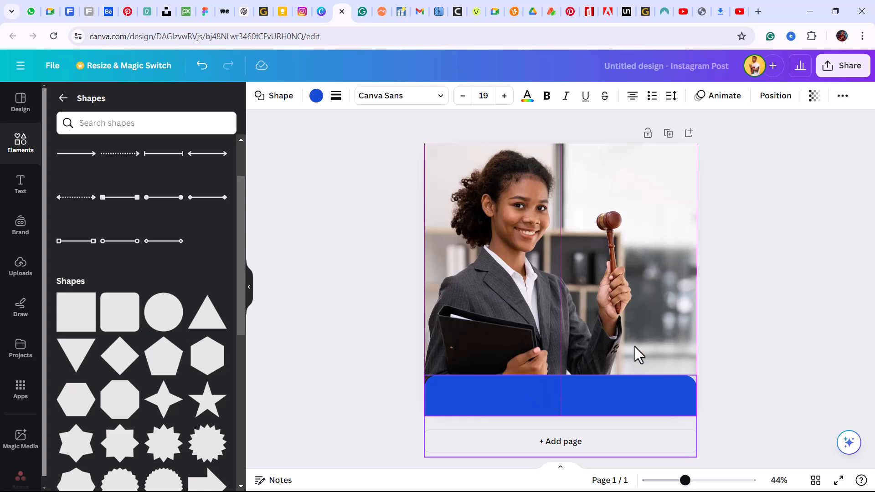
left_click(781, 288)
left_click(527, 283)
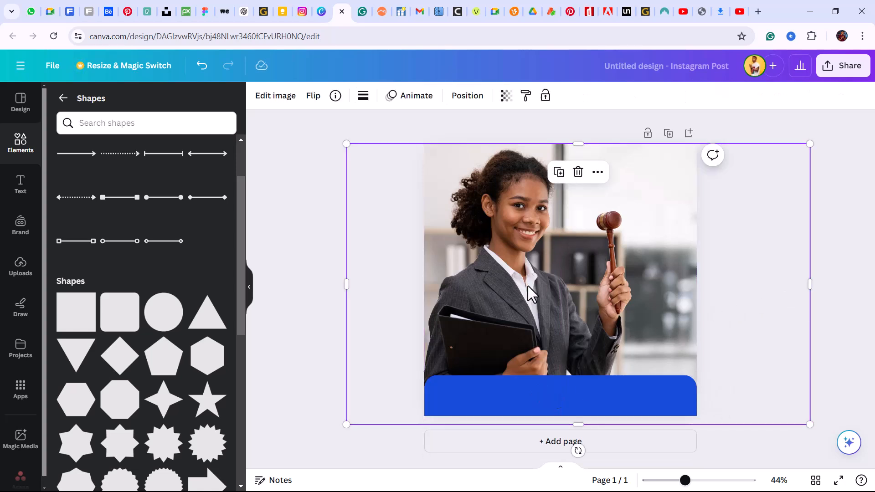
left_click(280, 221)
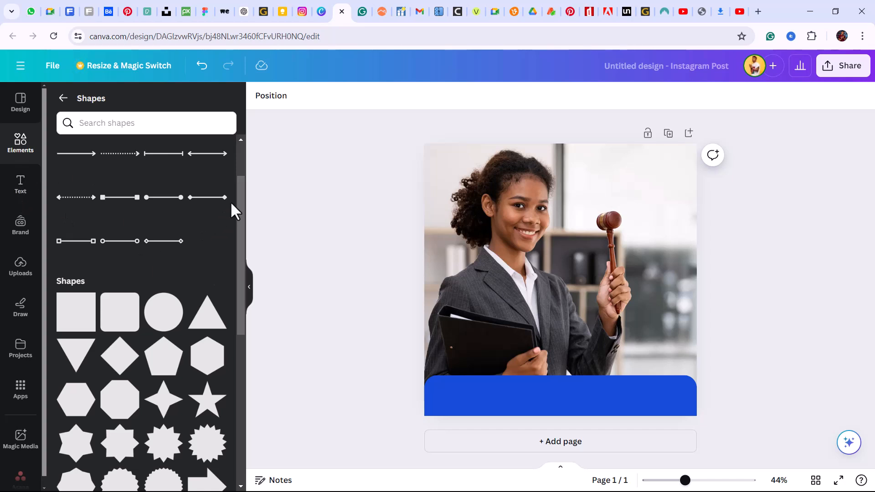
- Return to the main elements library and browse its sections down to the videos, audio, charts and tables
left_click_drag(239, 193, 259, 134)
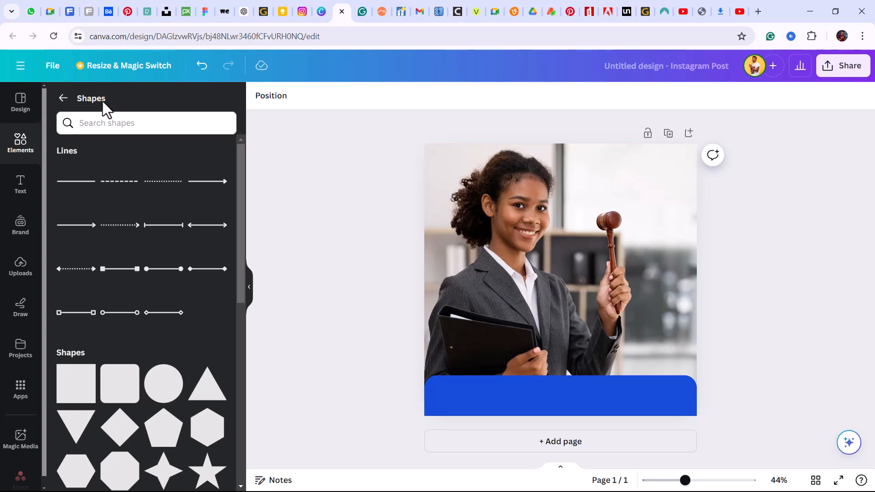
left_click(64, 98)
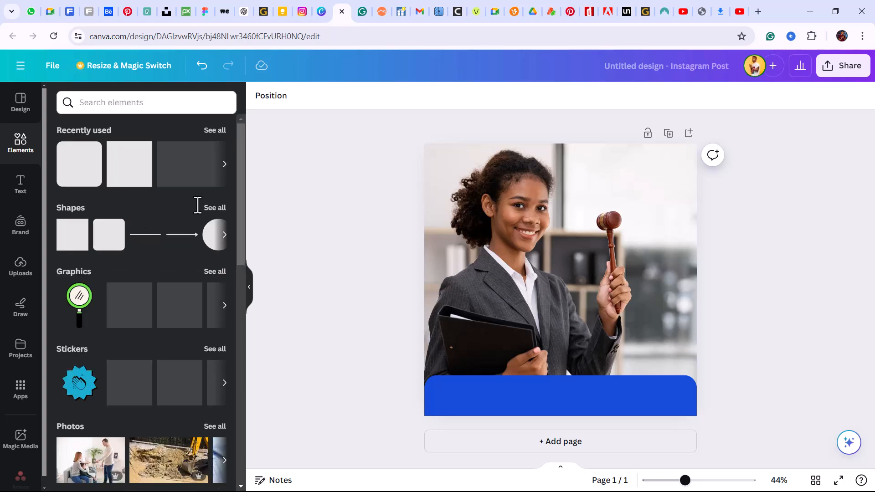
scroll(245, 223, "down", 1)
scroll(245, 224, "down", 10)
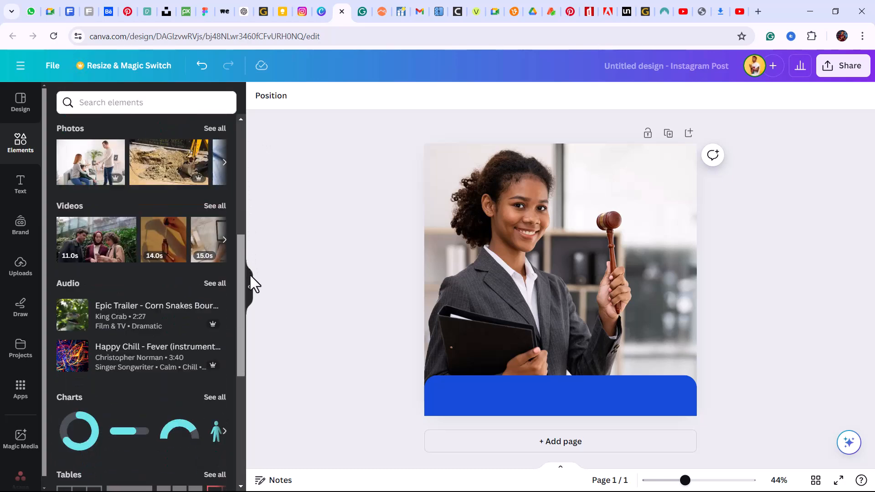
- Look through the remaining element sections down to frames, grids and mockups, and return to the shapes and graphics
scroll(247, 408, "down", 4)
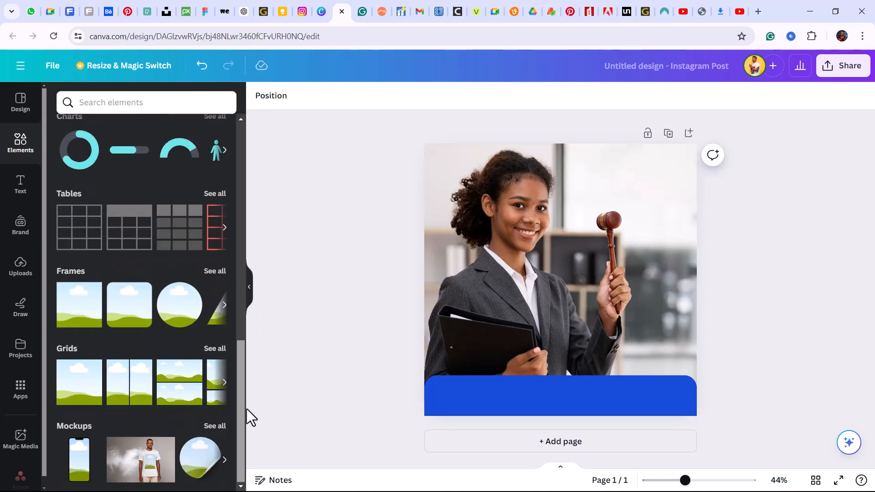
scroll(239, 410, "down", 1)
left_click_drag(240, 400, 249, 170)
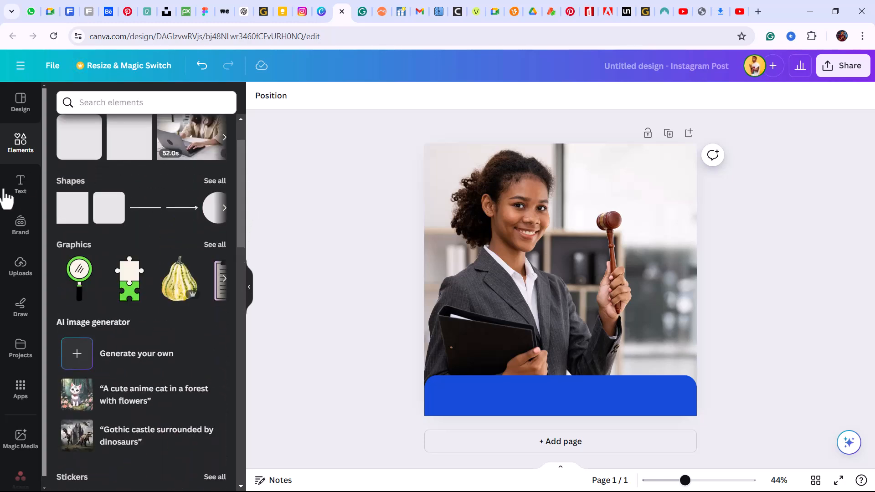
- Add a subheading to the page and replace its placeholder text with the contact phone number
left_click(22, 186)
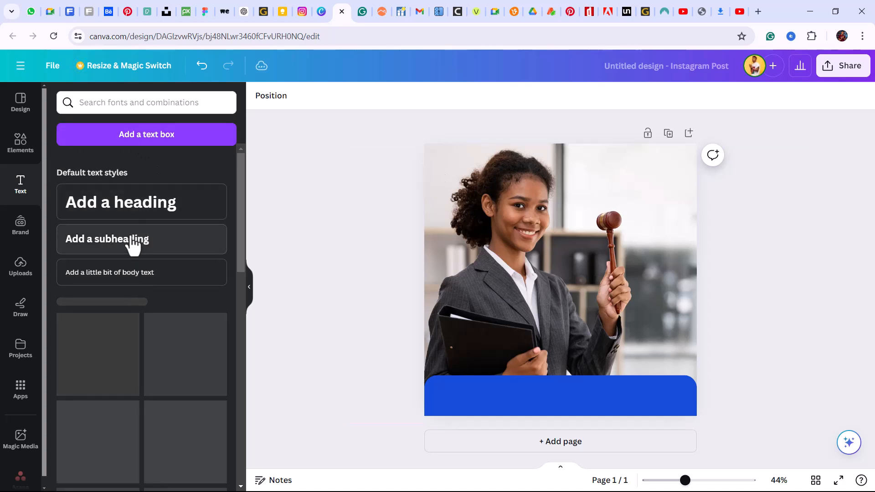
left_click(139, 254)
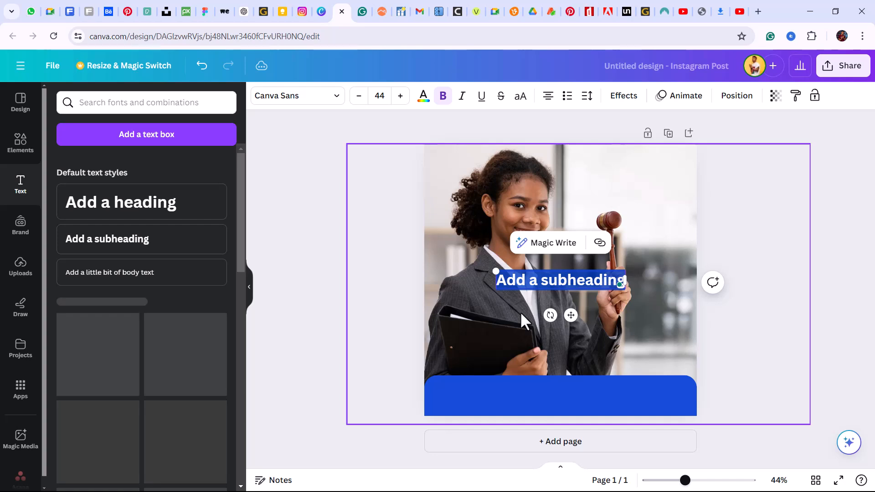
type("+234")
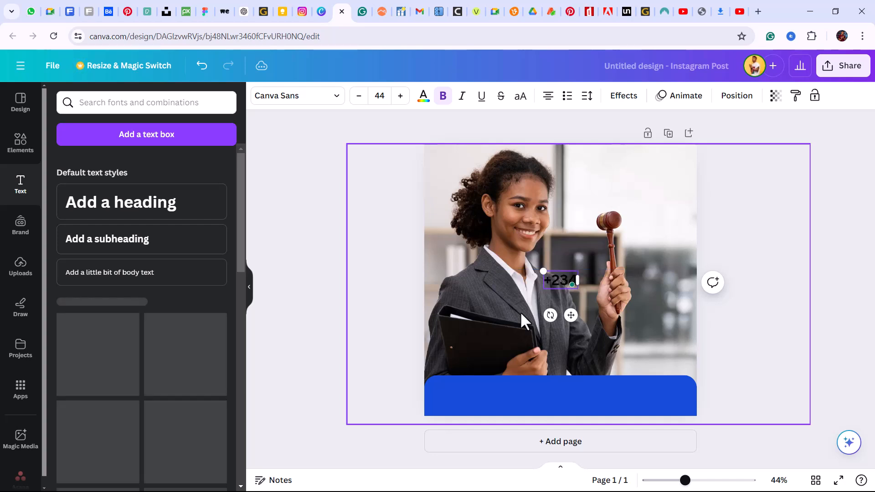
type(" 08")
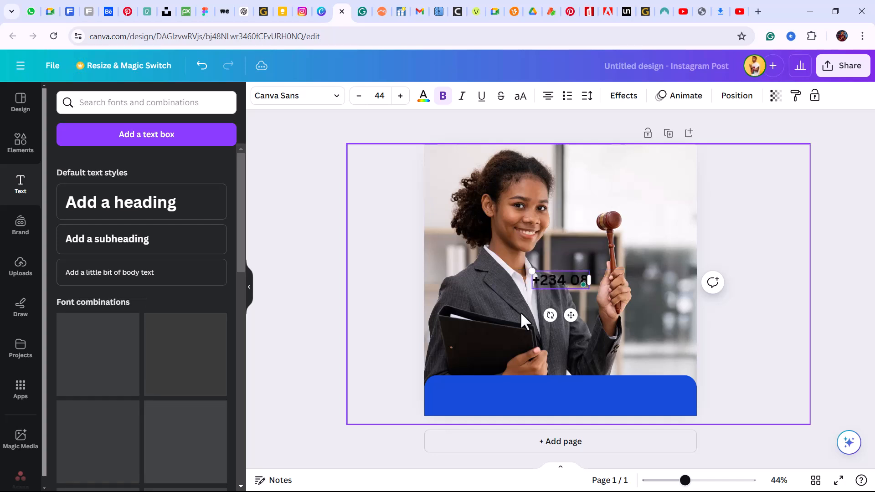
type("0")
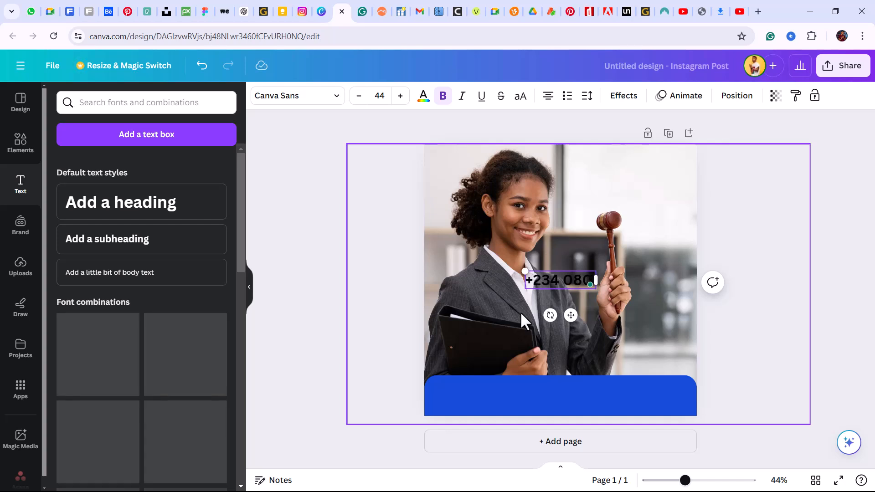
type(" 123")
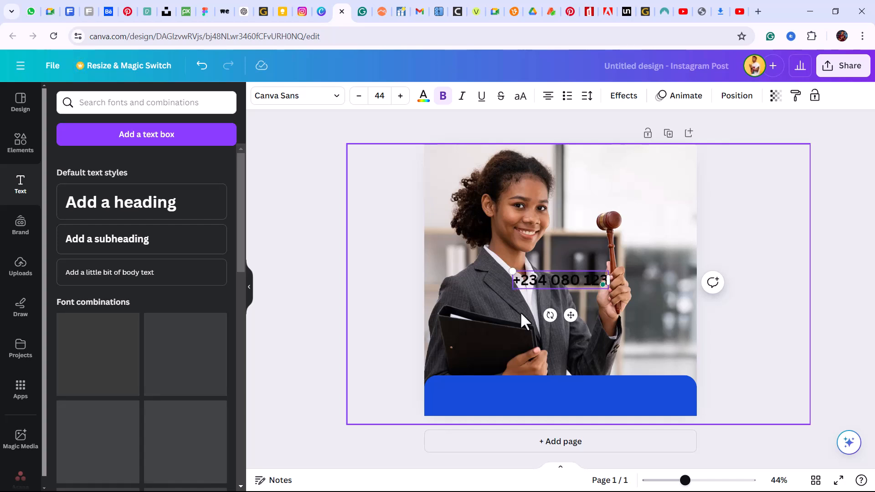
type(" 4")
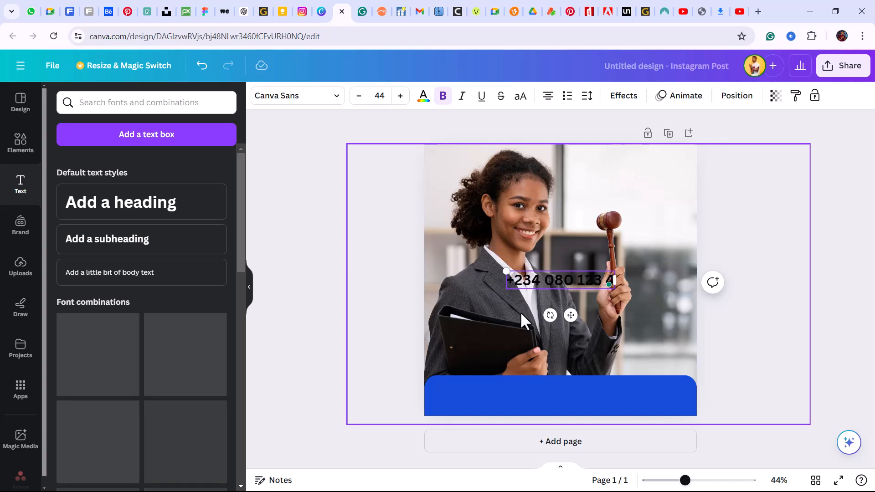
type("65 78")
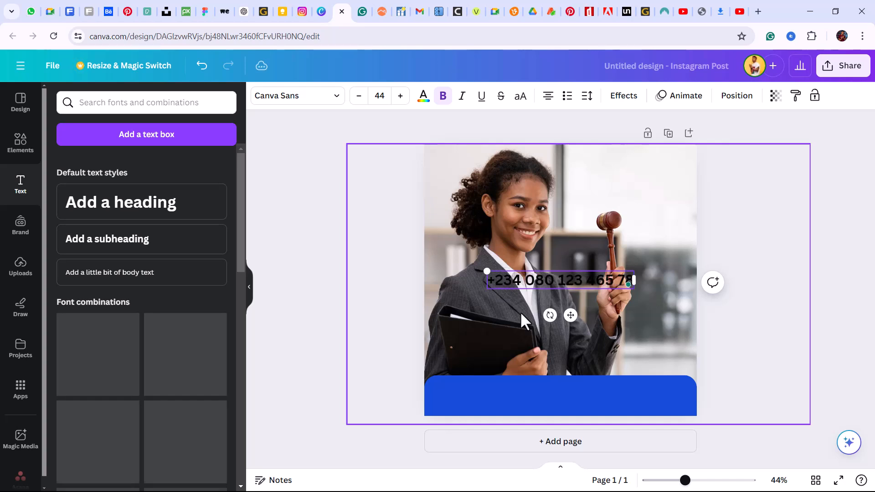
type("90")
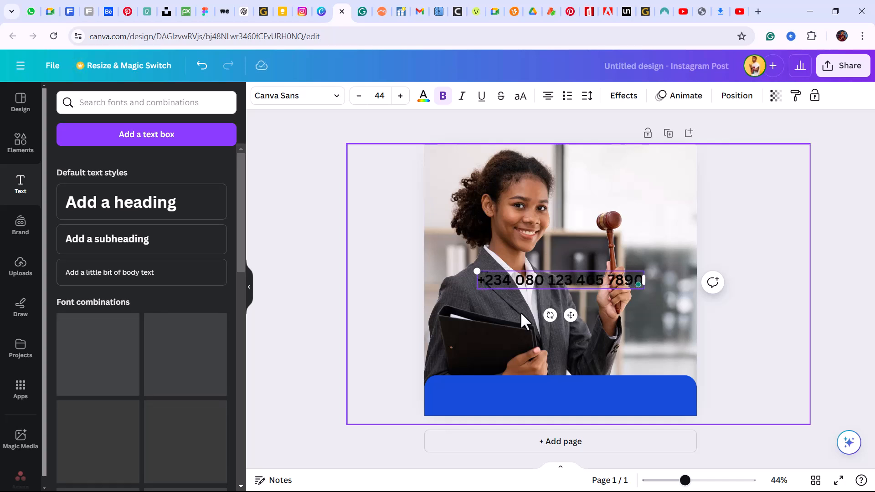
key("BackSpace")
type("1")
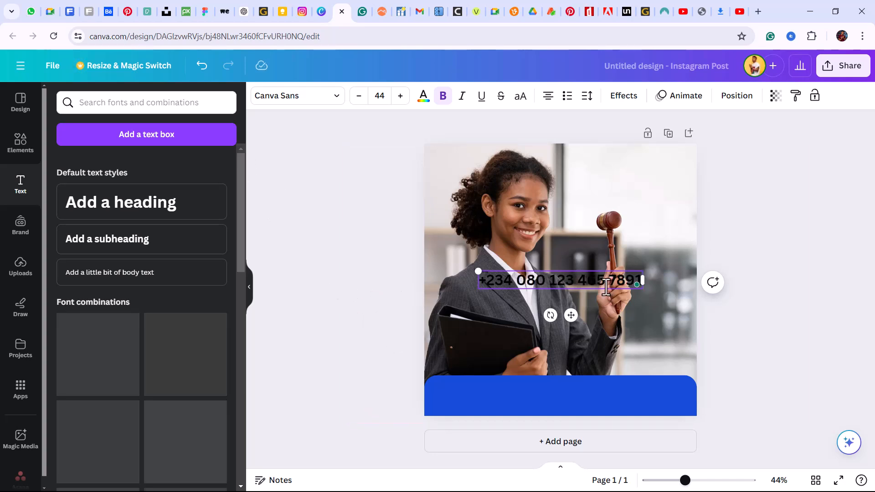
left_click(294, 198)
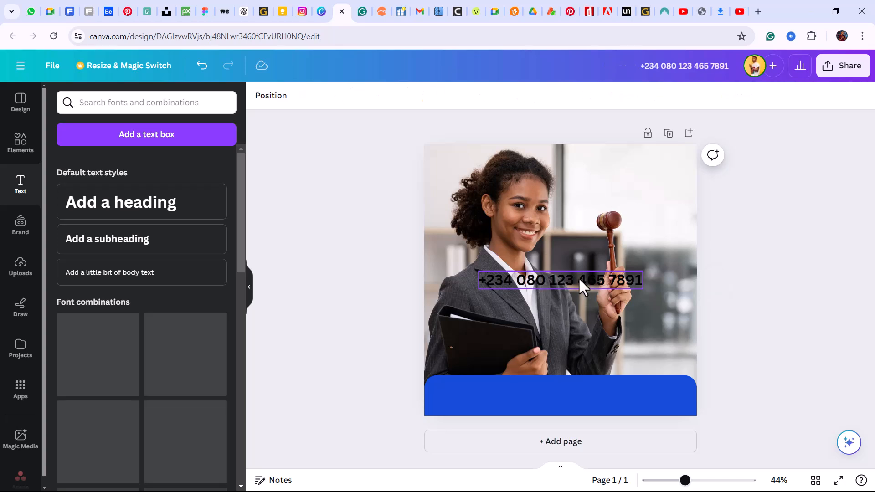
- Move the phone number onto the blue band, set its font size to 24 and shift it slightly left
left_click_drag(567, 328, 580, 391)
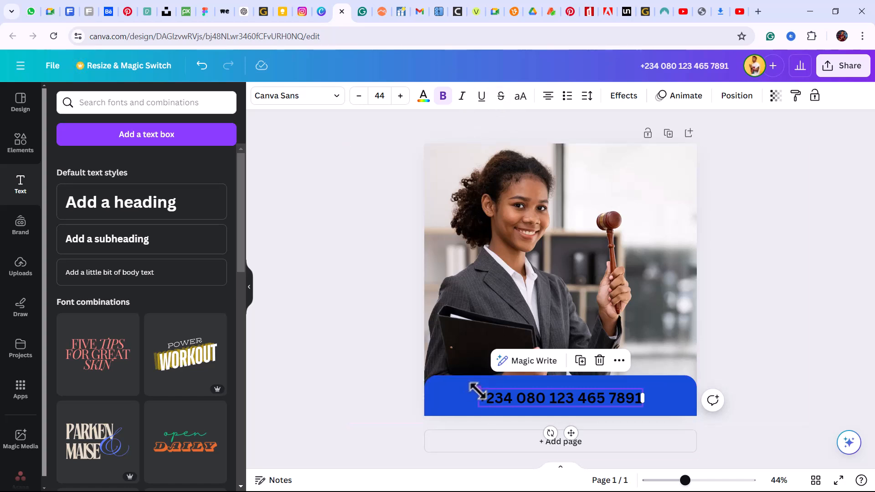
left_click_drag(477, 391, 524, 392)
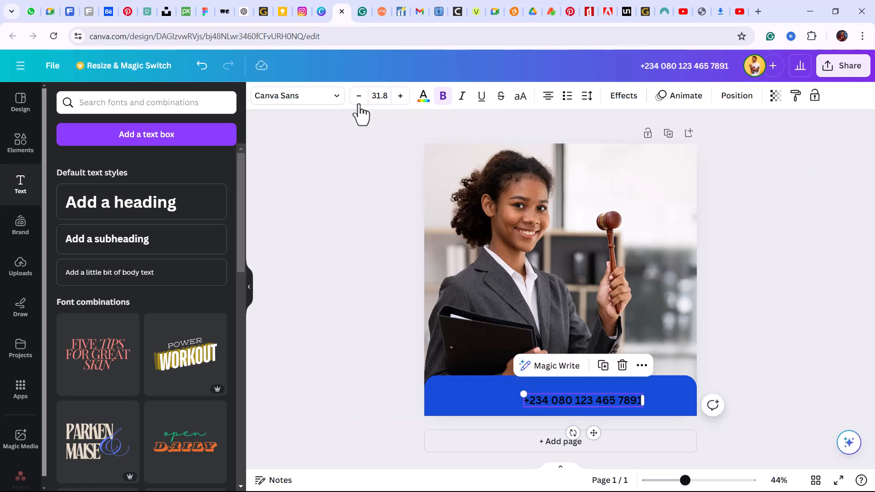
left_click(388, 96)
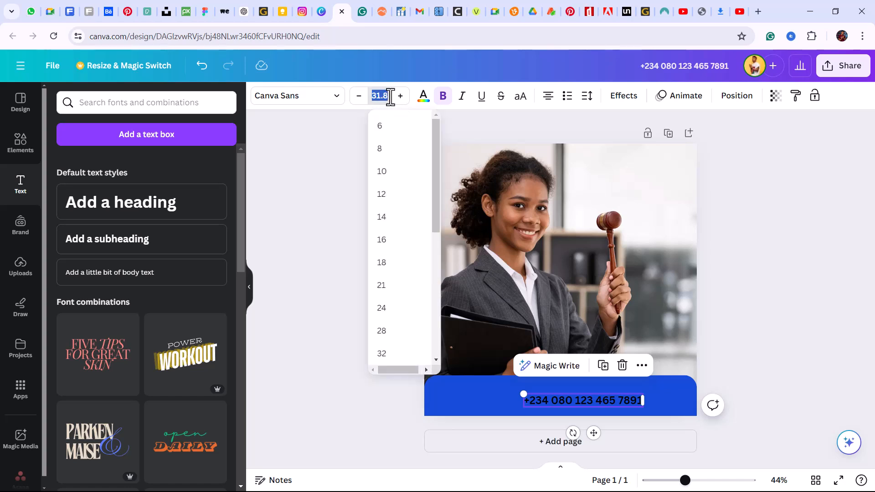
mouse_move(437, 218)
left_mouse_down()
mouse_move(435, 237)
mouse_move(435, 203)
left_mouse_up()
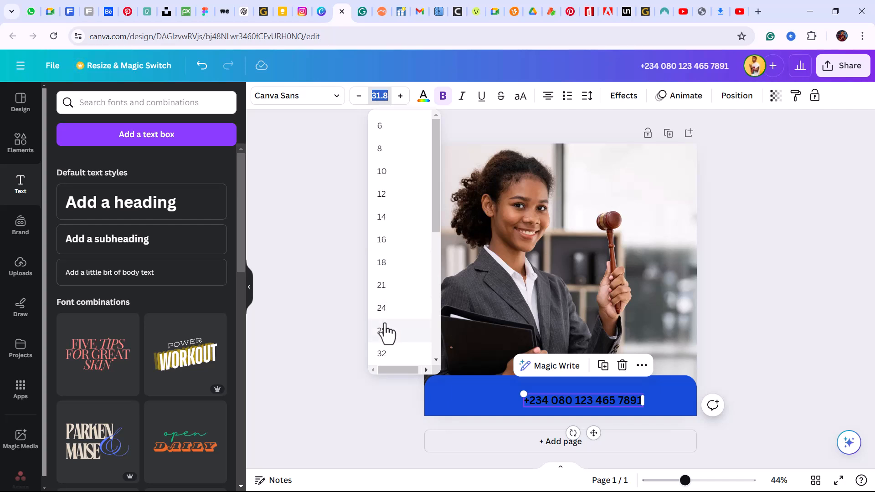
left_click(383, 308)
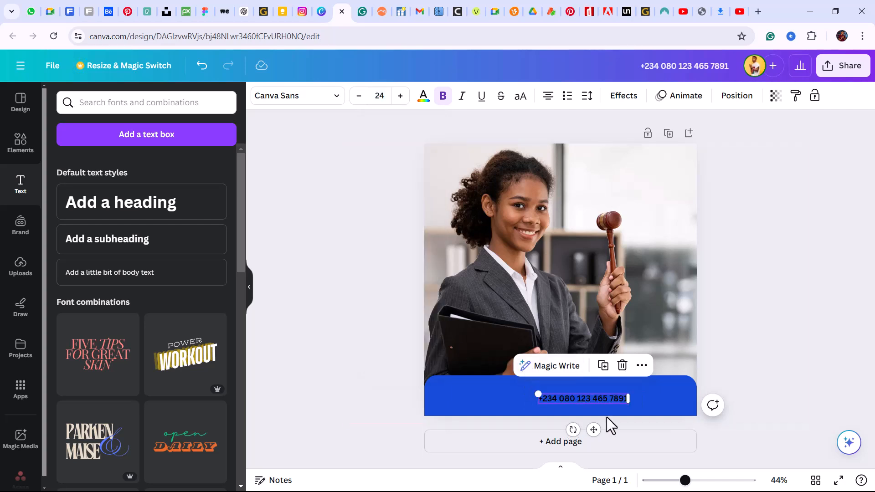
left_click_drag(595, 400, 585, 400)
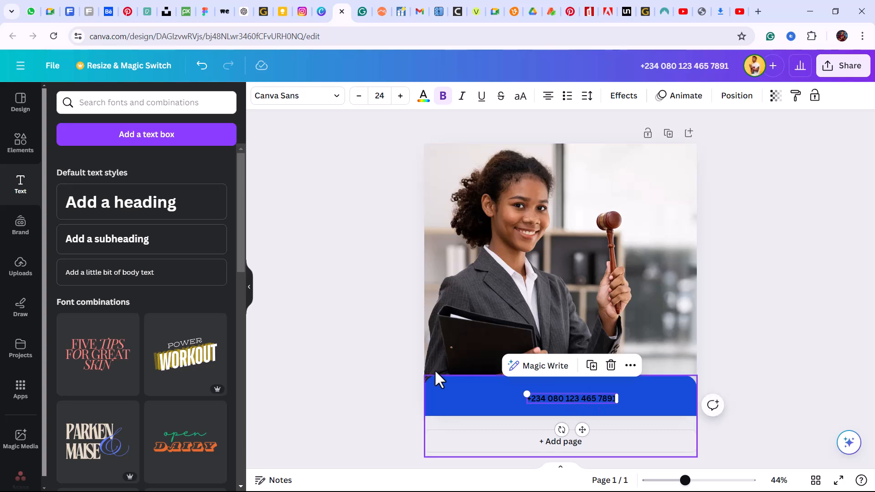
- Colour the phone number text white and set its letter spacing to 62
left_click(423, 97)
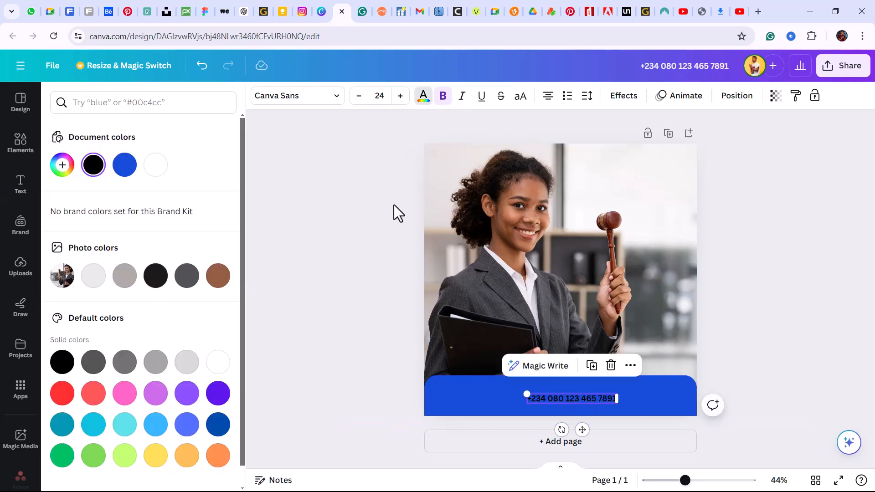
left_click(159, 169)
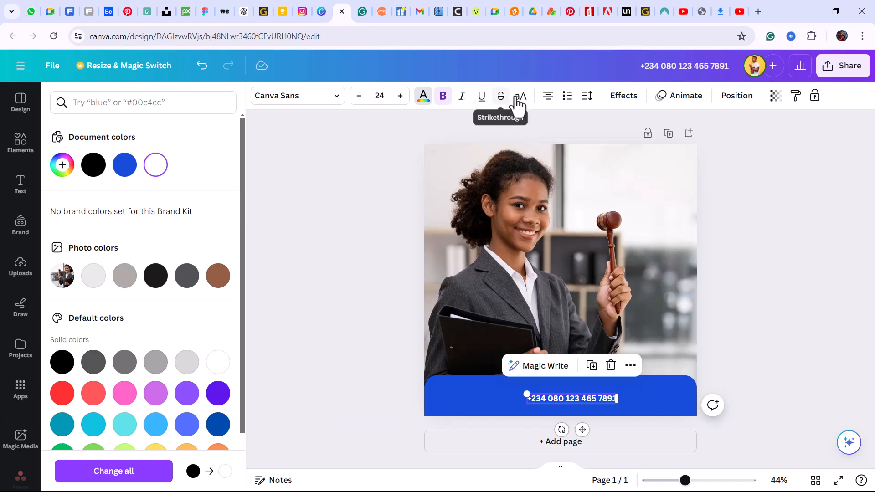
left_click(587, 97)
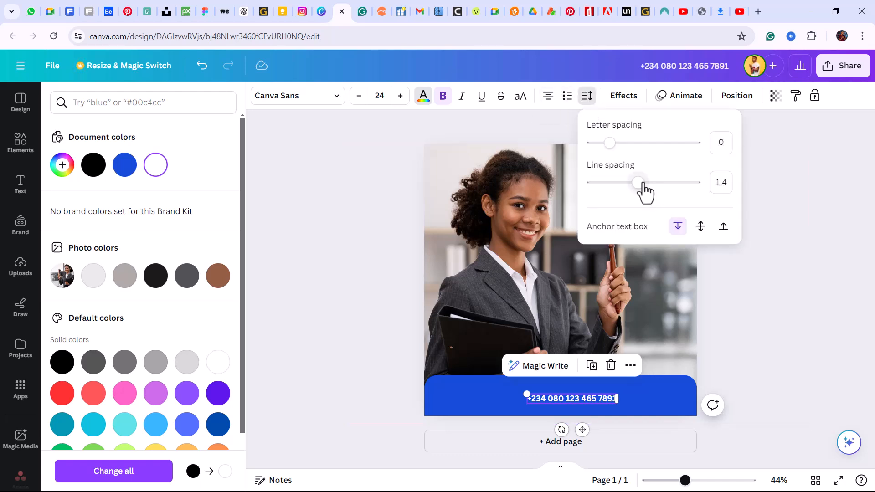
mouse_move(615, 144)
left_mouse_down()
mouse_move(623, 145)
mouse_move(589, 148)
mouse_move(620, 148)
mouse_move(622, 159)
left_mouse_up()
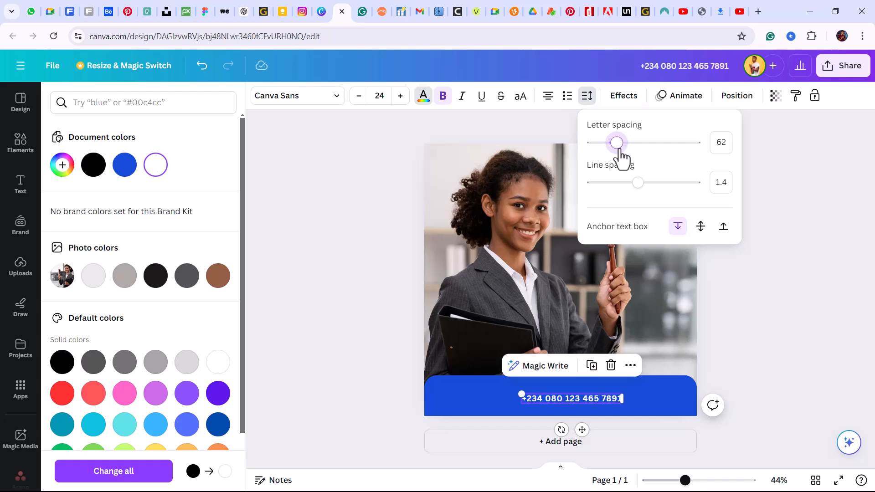
left_click(808, 291)
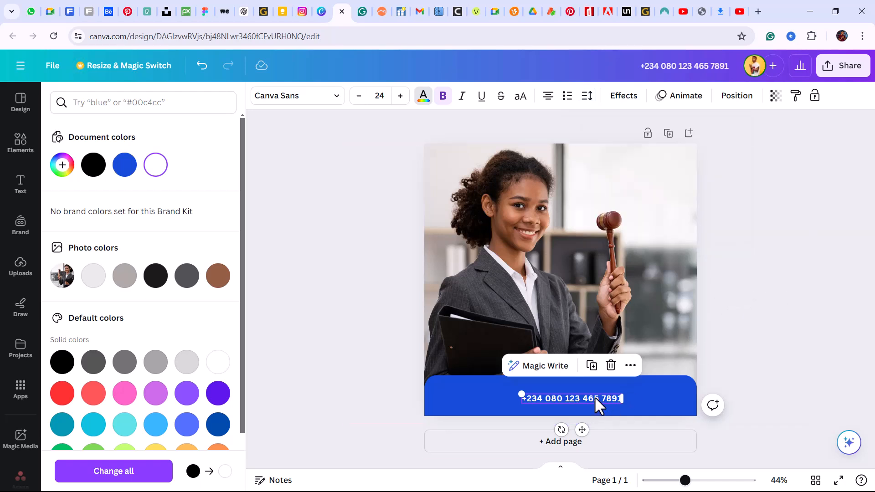
- Nudge the phone number slightly right on the blue band and leave everything deselected
left_click_drag(594, 398, 595, 398)
left_click(585, 384)
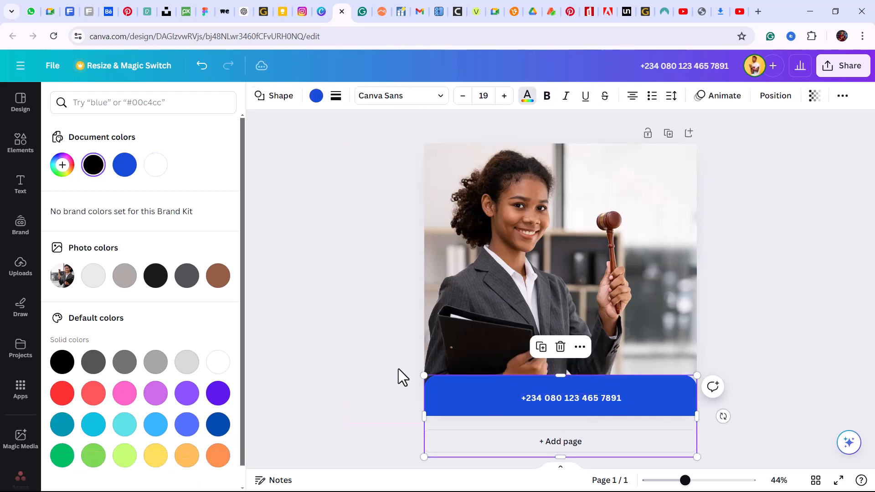
left_click(537, 385)
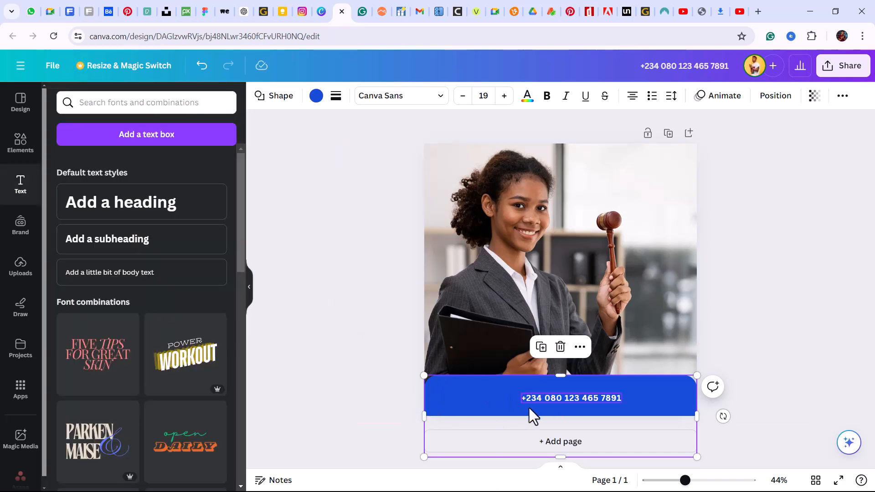
double_click(554, 396)
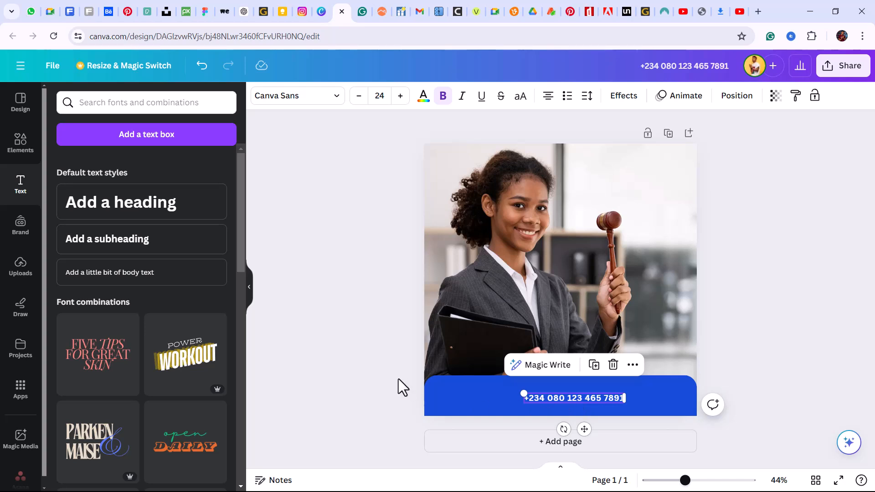
left_click(341, 343)
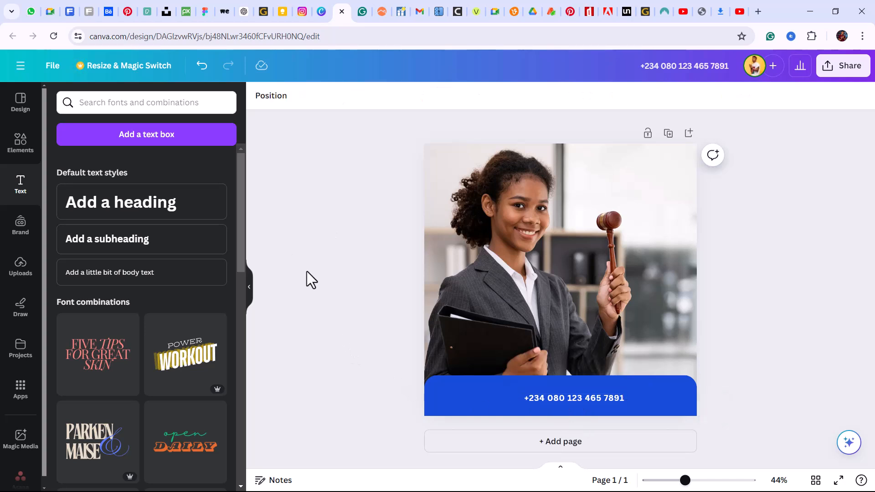
double_click(560, 397)
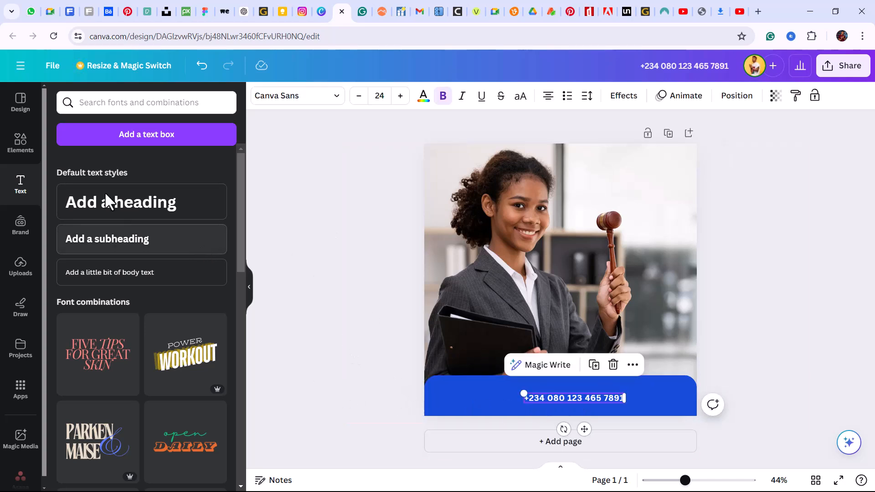
left_click(301, 269)
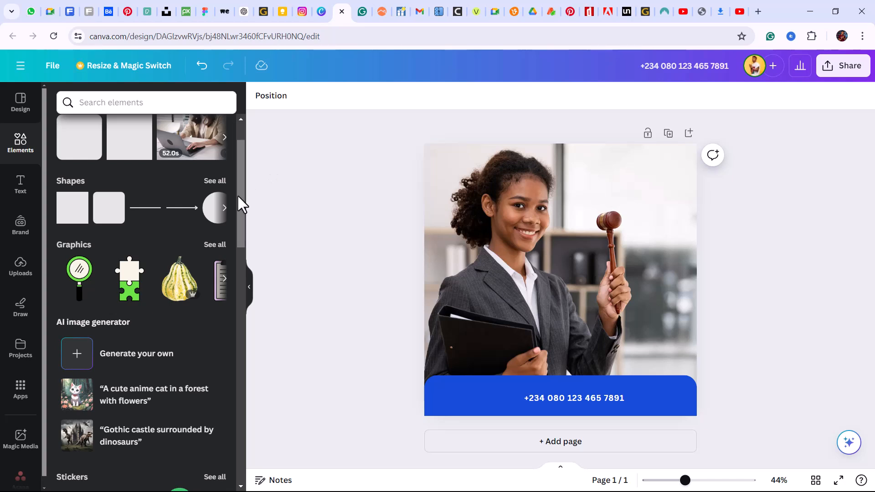
- Open the full graphics collection in the elements library, look through its magic recommendations and return to the graphics overview
mouse_move(236, 195)
left_mouse_down()
mouse_move(240, 176)
mouse_move(244, 207)
left_mouse_up()
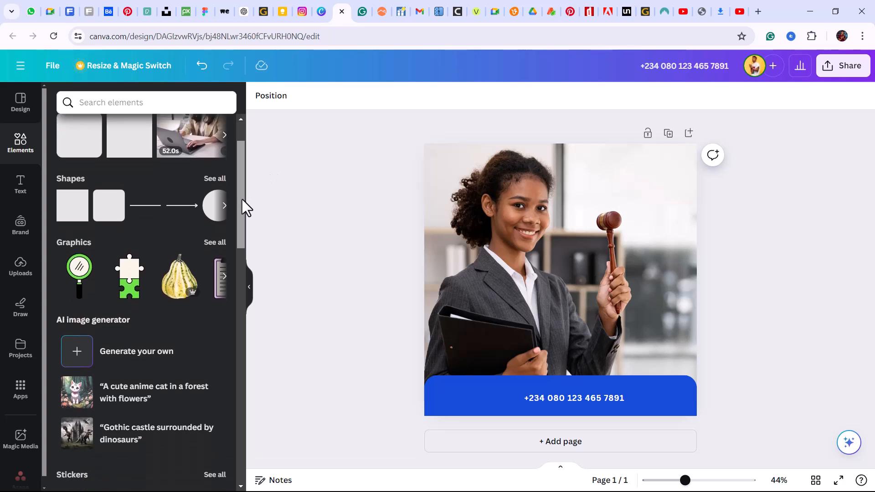
left_click(214, 246)
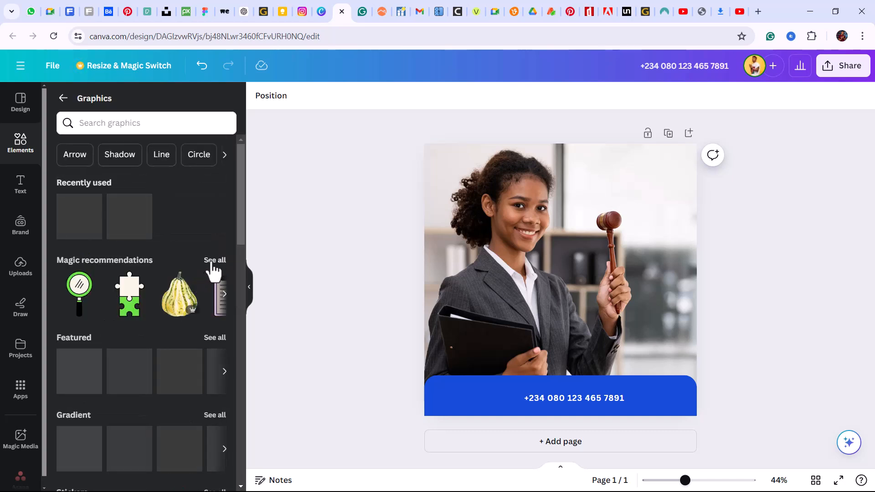
left_click(214, 262)
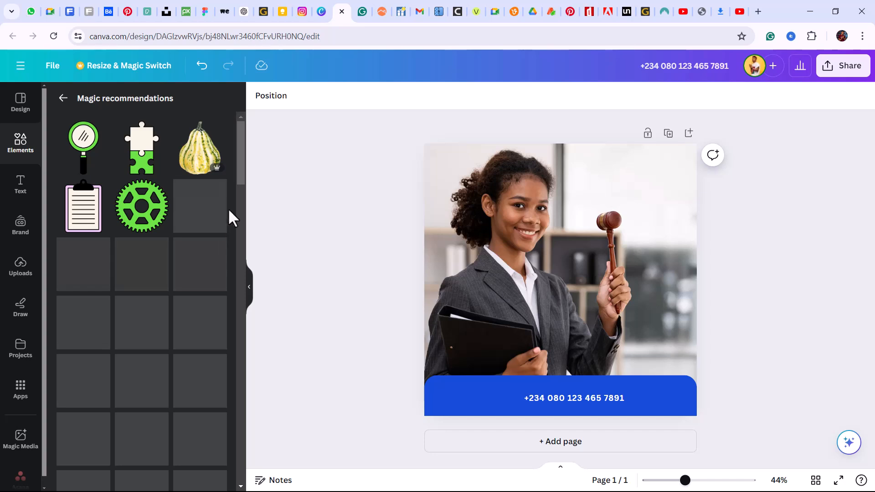
left_click_drag(242, 158, 242, 167)
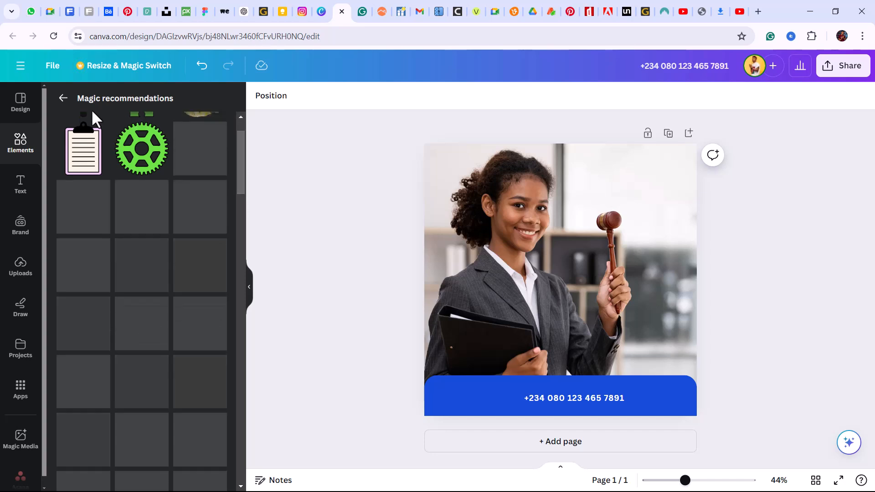
left_click(65, 104)
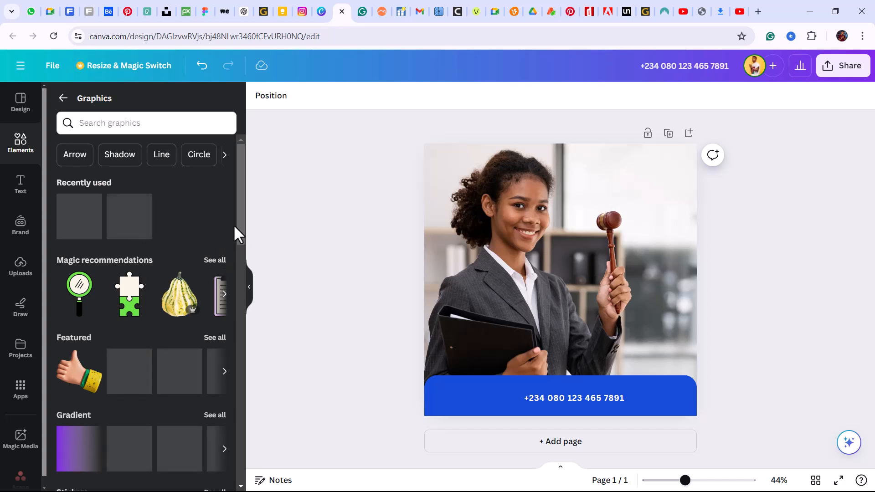
- Look through the graphics categories and the full set of magic recommendations, returning to the graphics overview
left_click_drag(245, 223, 250, 193)
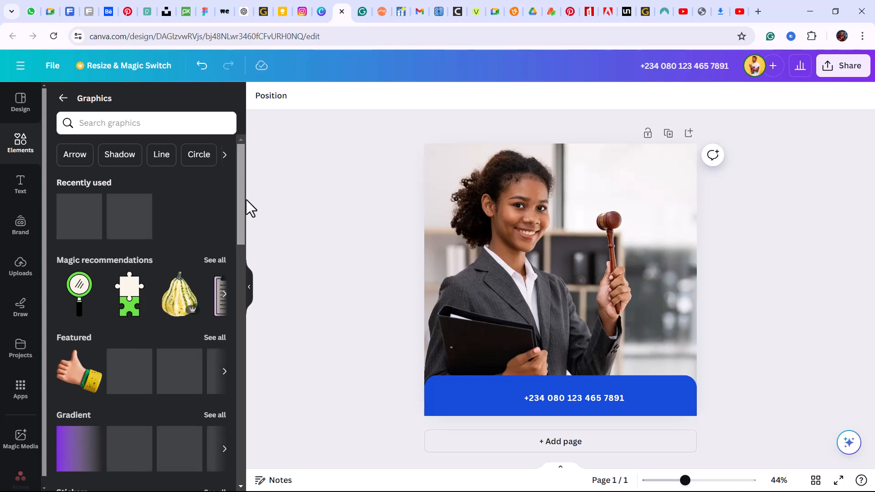
scroll(247, 200, "down", 7)
left_click_drag(237, 295, 243, 195)
left_click(215, 261)
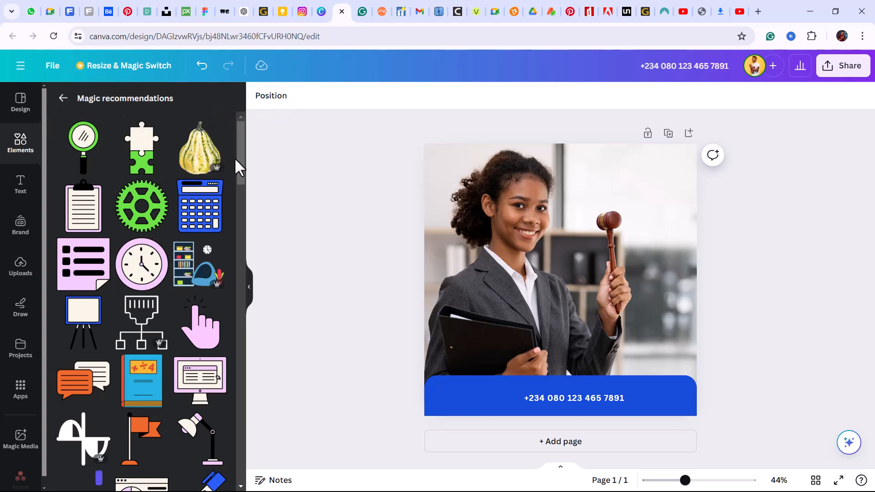
left_click_drag(240, 151, 244, 187)
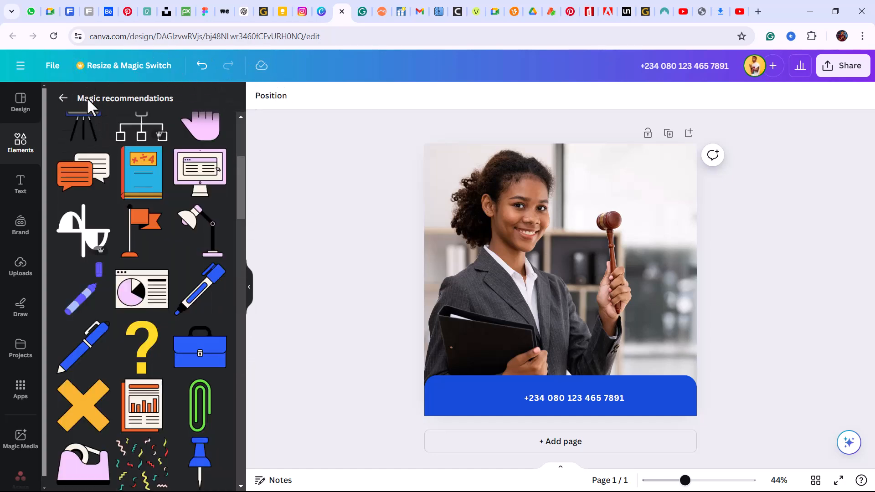
scroll(242, 169, "up", 3)
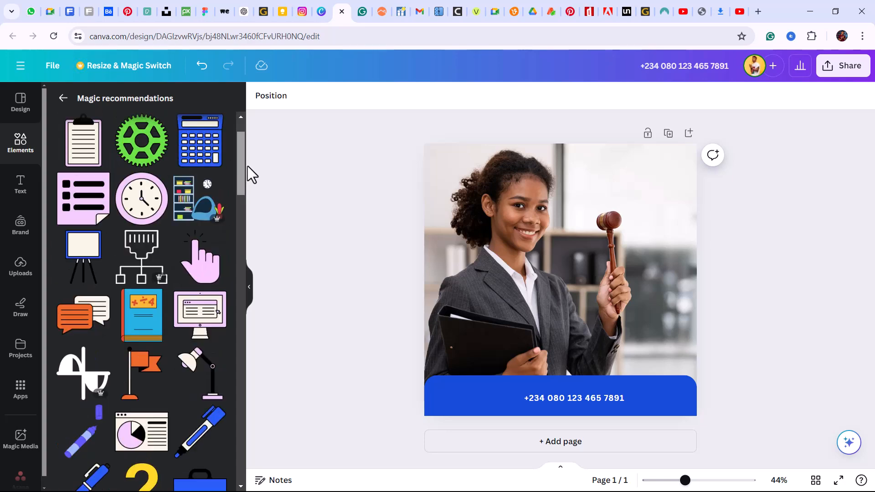
left_click_drag(247, 166, 252, 254)
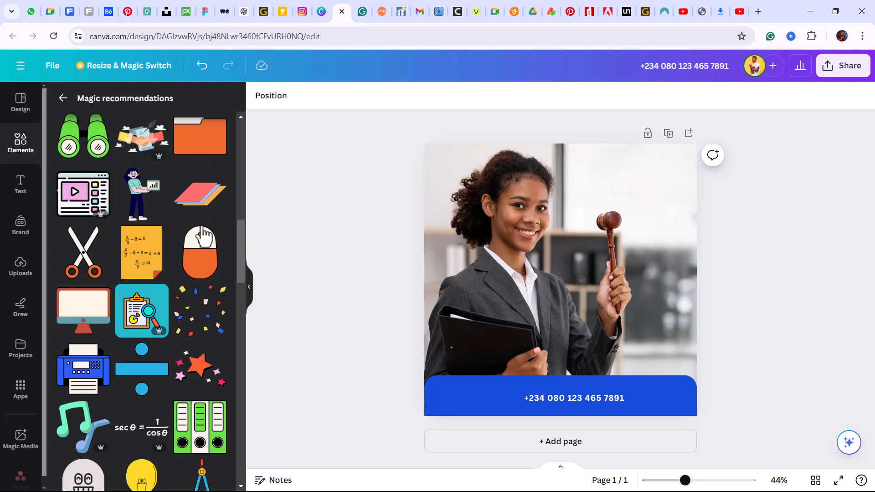
left_click_drag(238, 239, 248, 140)
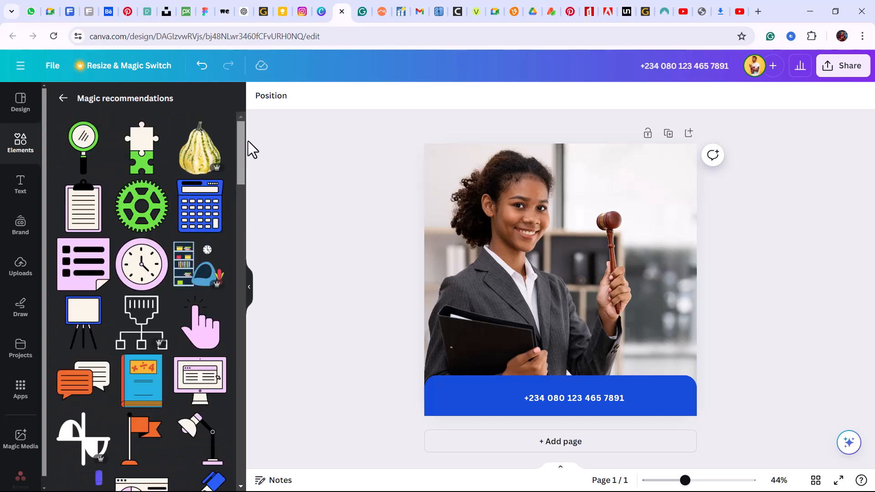
left_click(64, 100)
- Search the graphics for "Call icon", choose the suggested "phone call icon" search and look over the icons
left_click(116, 124)
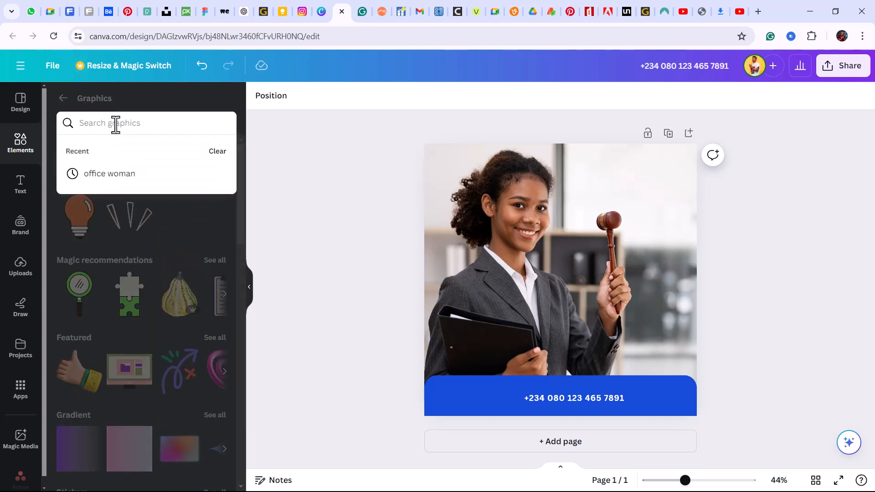
type("Call")
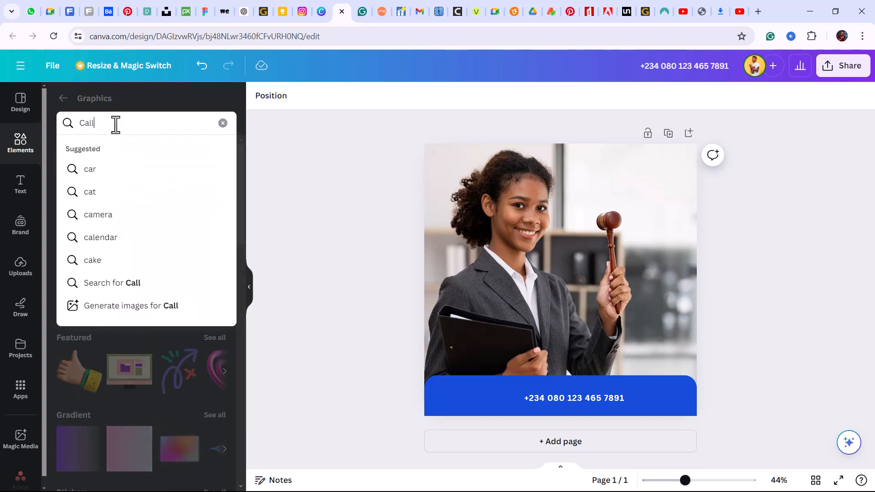
type(" icon")
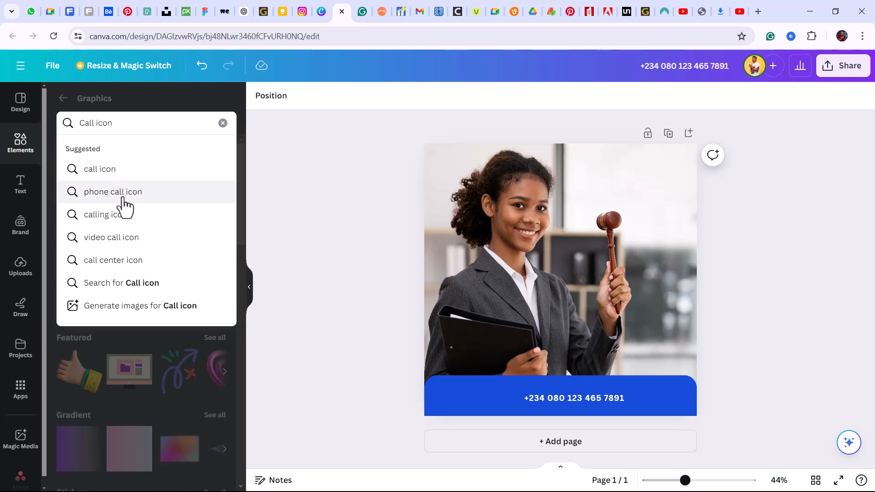
left_click(120, 193)
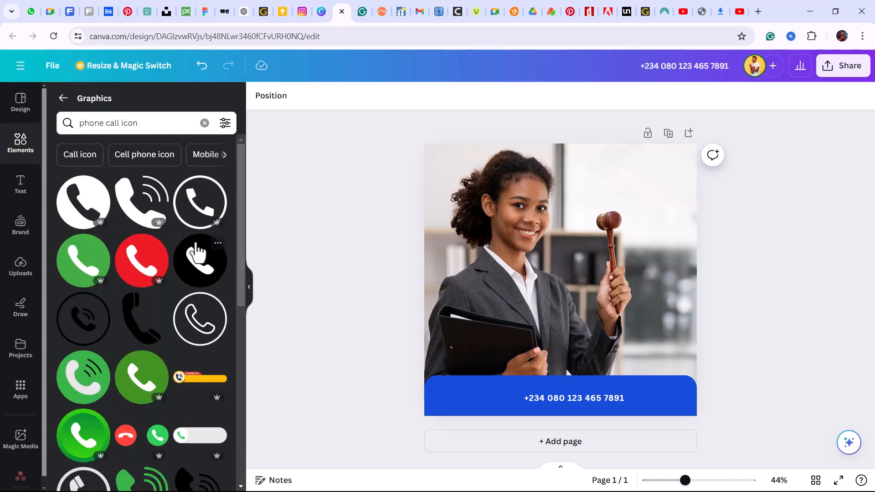
left_click_drag(245, 266, 244, 239)
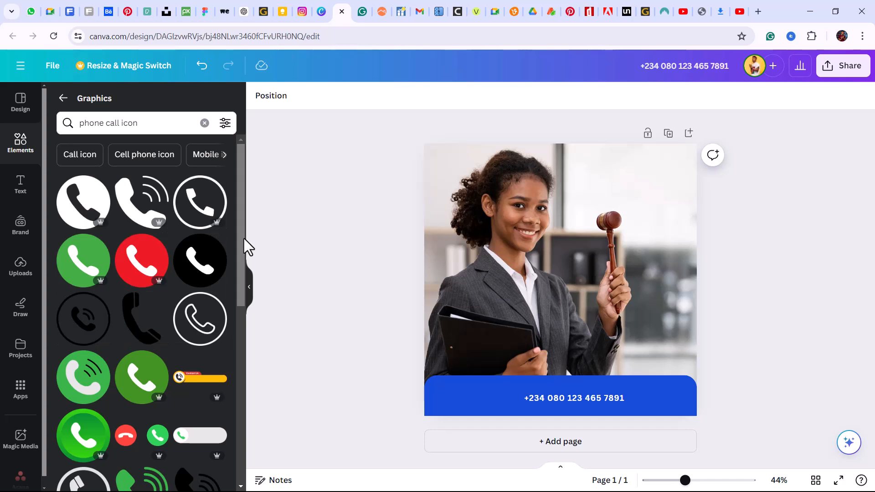
- Add the handset icon with signal waves and the circled handset icon, placing the circled one over the photo's upper-left area
left_click(136, 214)
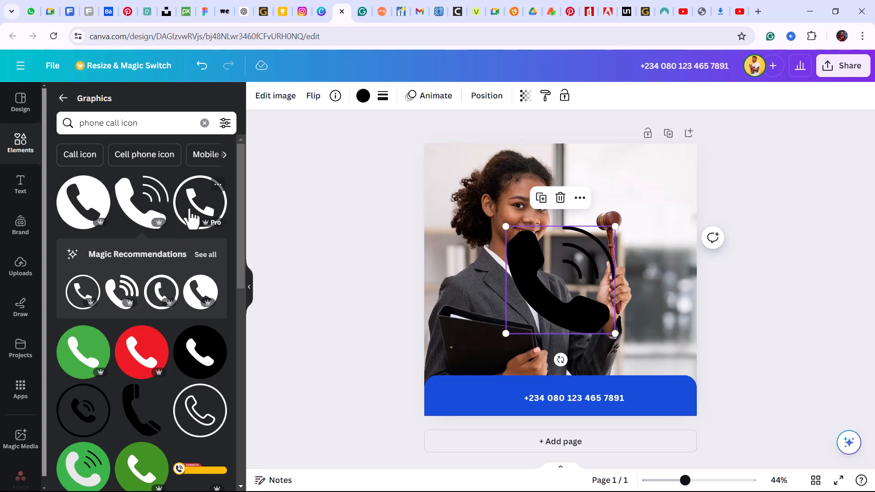
left_click(196, 211)
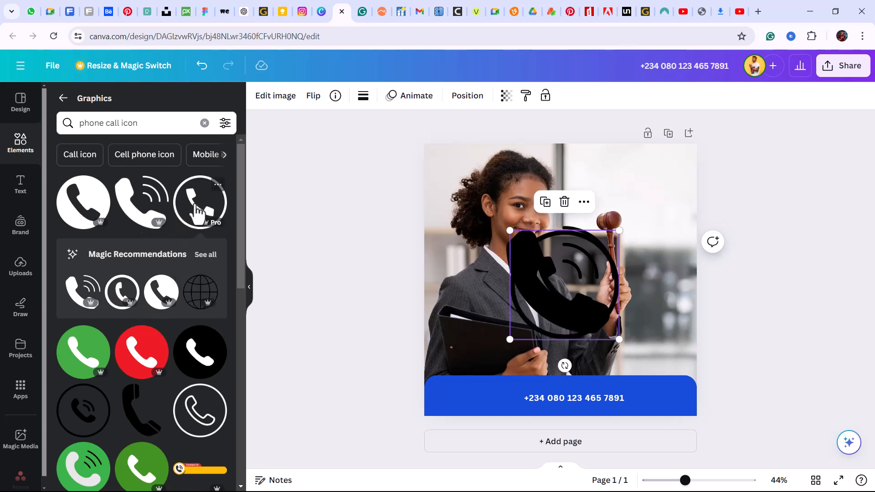
left_click_drag(196, 210, 462, 221)
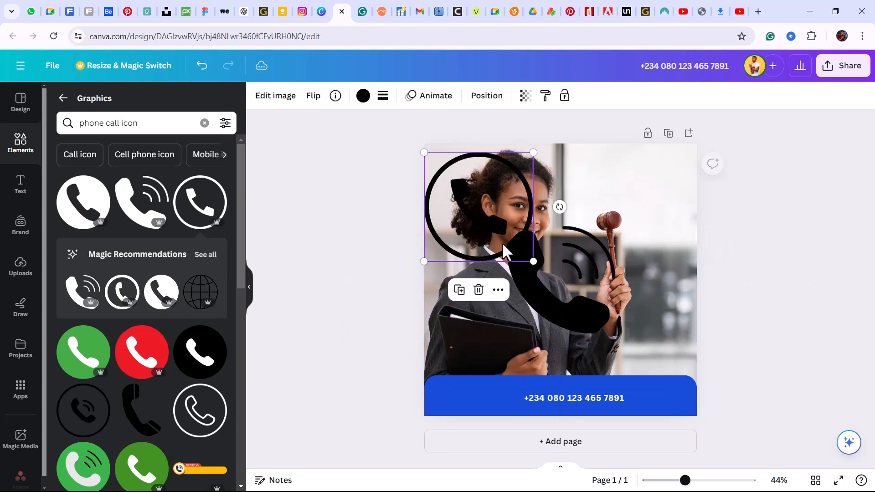
- Separate the two overlapping call icons on the photo and delete the handset with signal waves
left_click(570, 314)
left_click(487, 215)
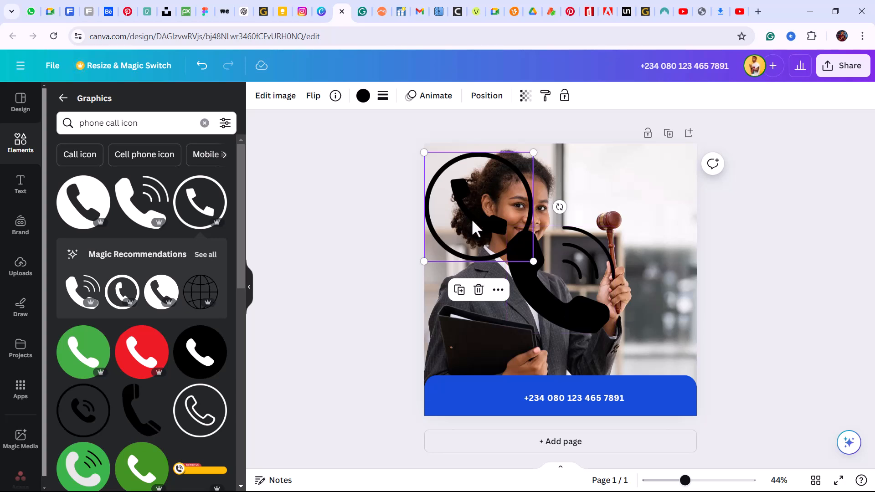
left_click_drag(579, 312, 567, 278)
left_click_drag(494, 228, 514, 315)
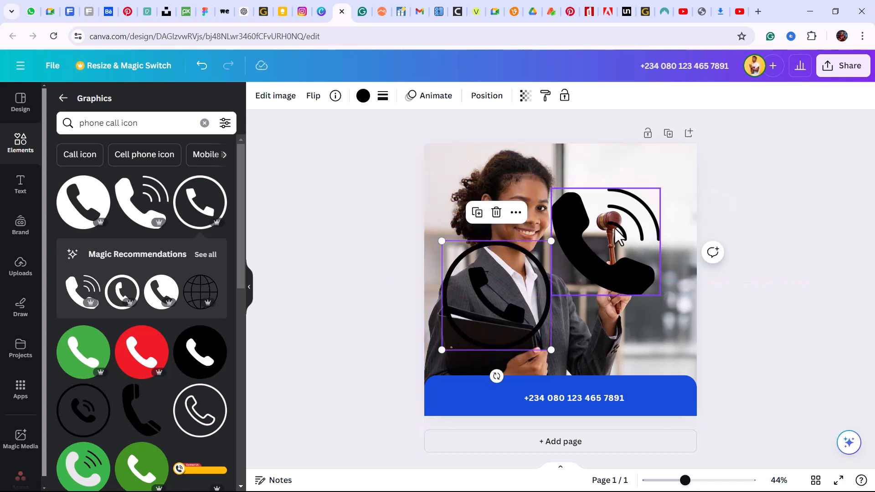
left_click(616, 242)
key("Delete")
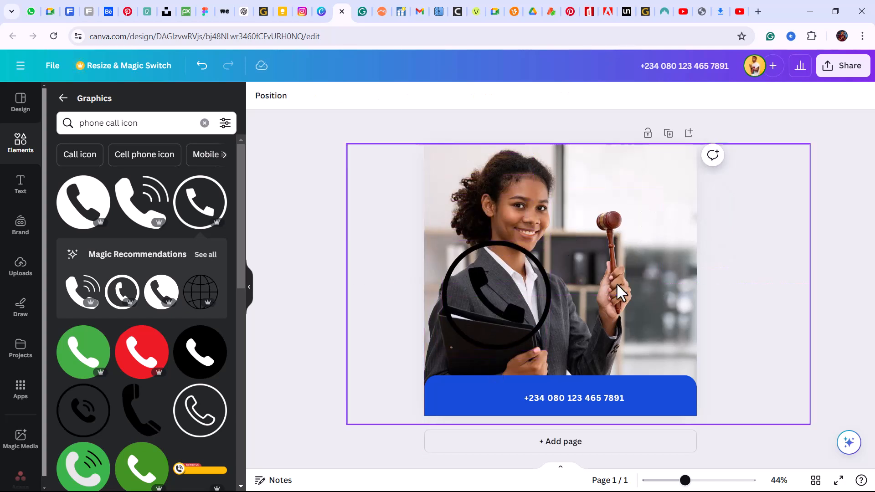
- Shrink the circled call icon and place it on the blue band just left of the phone number
left_click(519, 313)
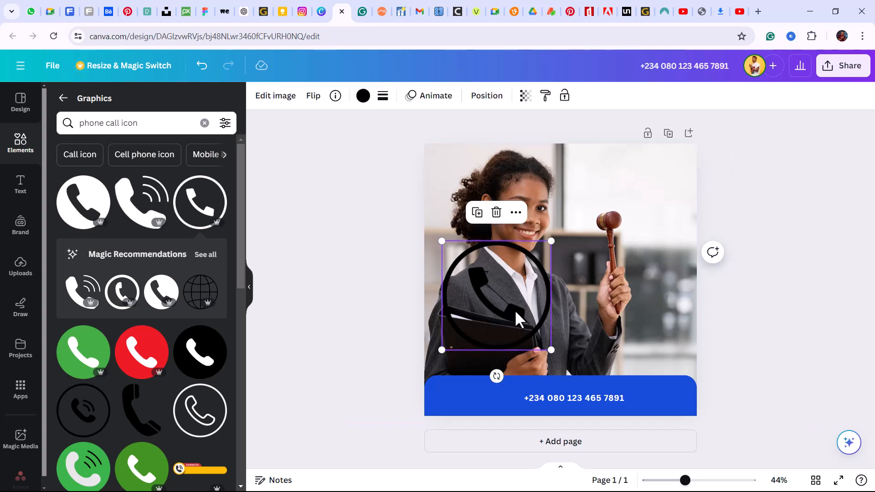
left_click_drag(514, 318, 508, 348)
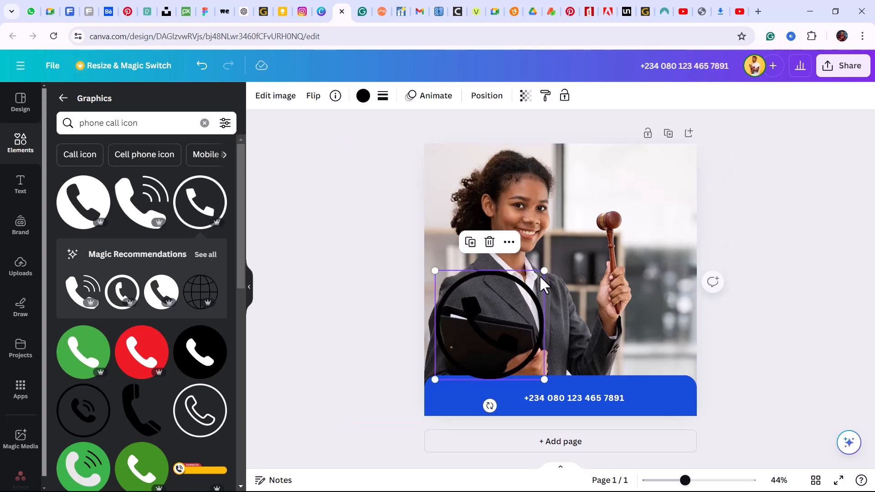
left_click_drag(543, 271, 511, 399)
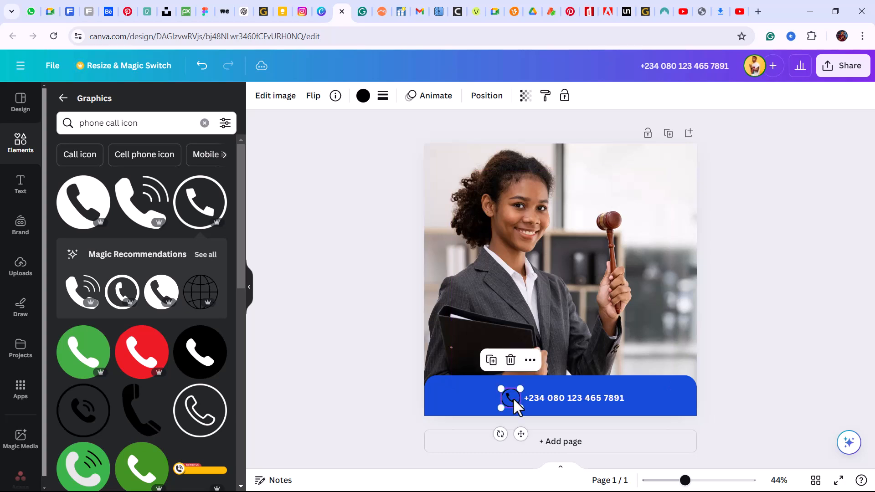
- Recolour the circled call icon white using the document colours
left_click(363, 96)
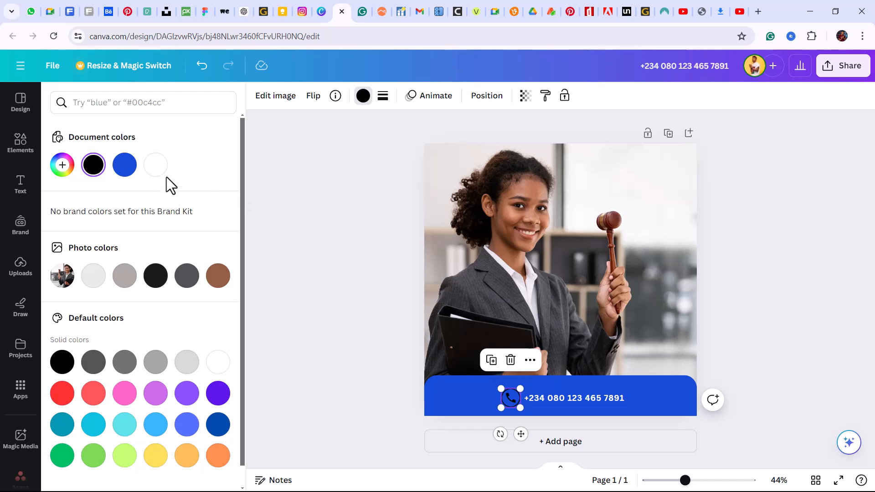
left_click(155, 166)
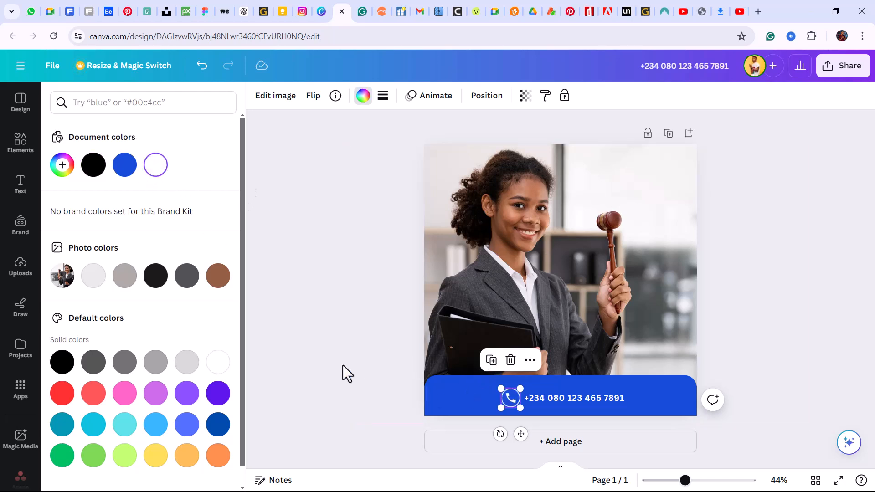
key("Escape")
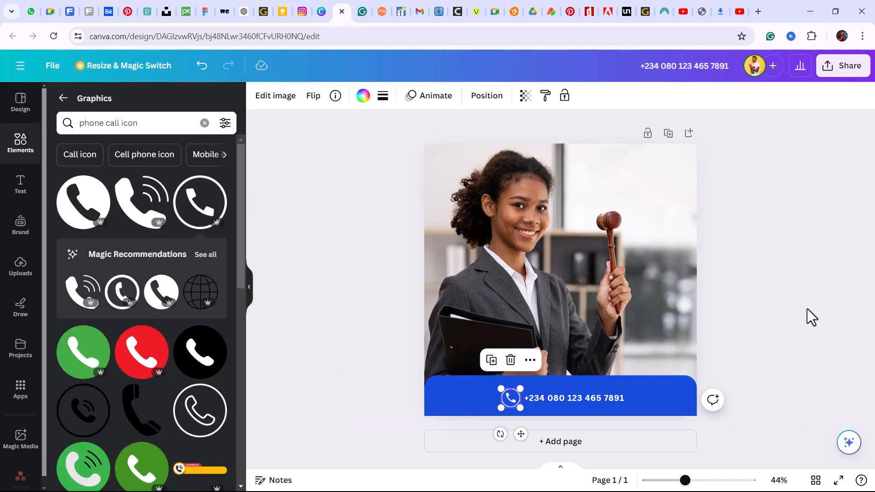
left_click(808, 308)
- Reduce the call icon slightly so it sits neatly beside the phone number on the blue band
left_click(511, 397)
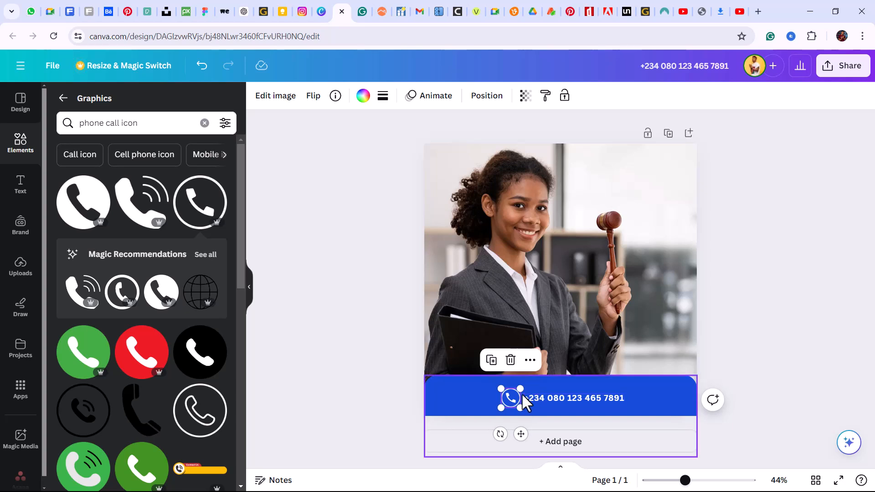
left_click_drag(704, 483, 707, 482)
left_click_drag(871, 259, 869, 361)
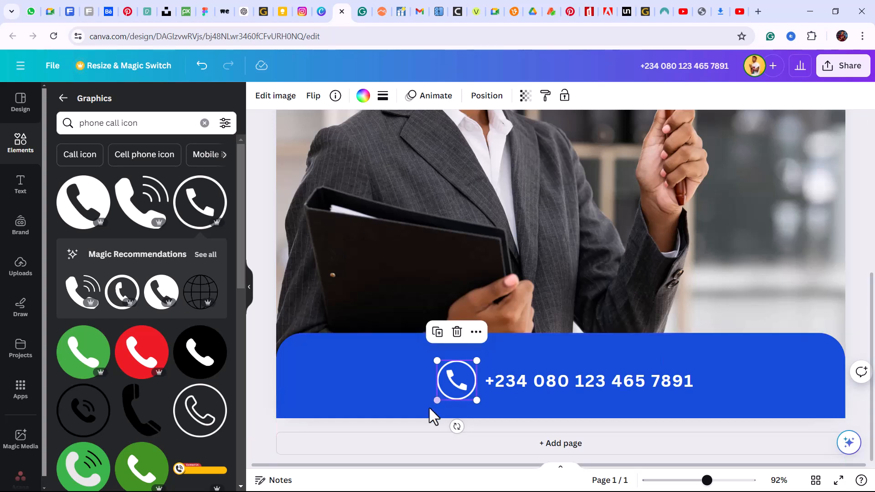
left_click_drag(437, 399, 468, 395)
- Try grouping the call icon with the phone number and undo the grouping
left_click(540, 378, "shift")
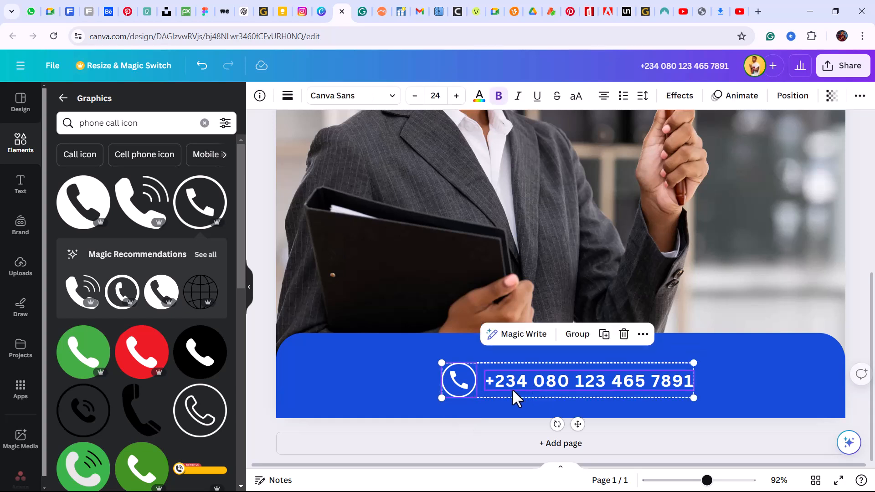
left_click(578, 335)
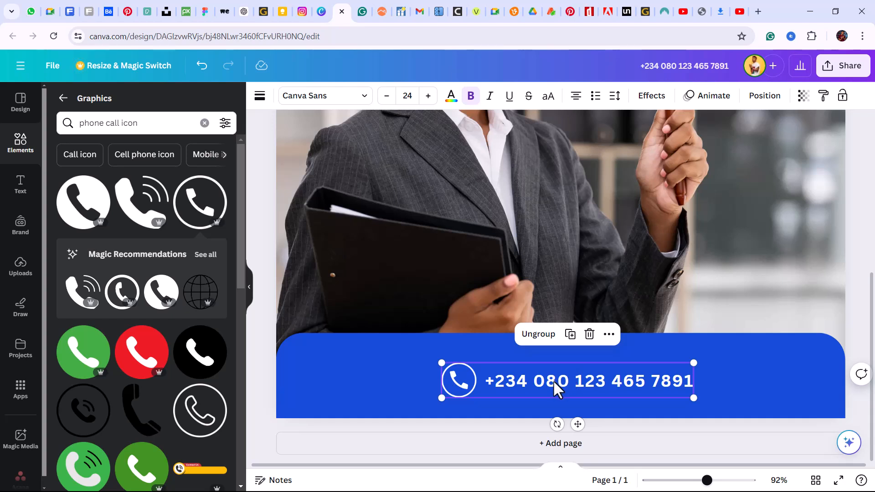
key("ctrl+z")
- Select the phone number together with the call icon and group them
left_click(519, 380)
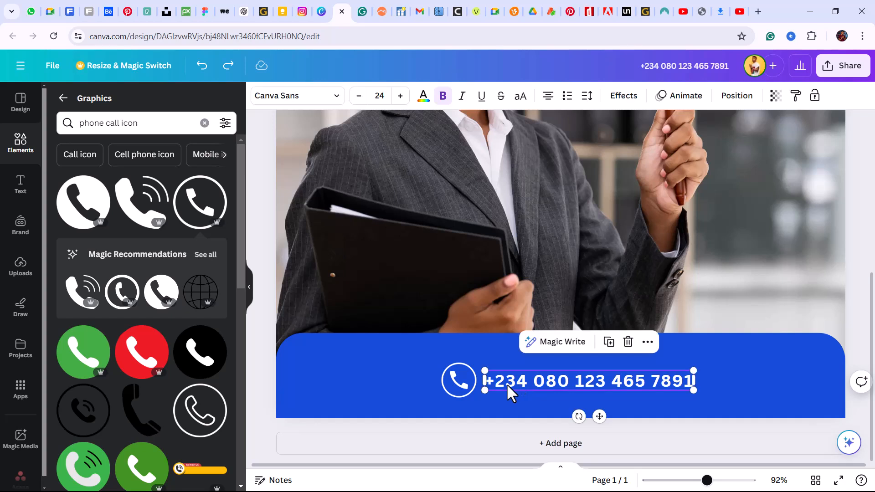
left_click(463, 387, "shift")
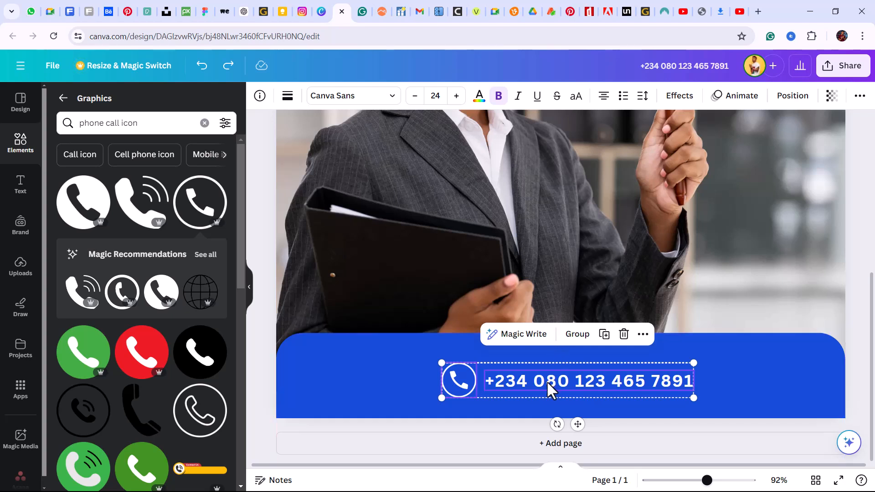
left_click(577, 335)
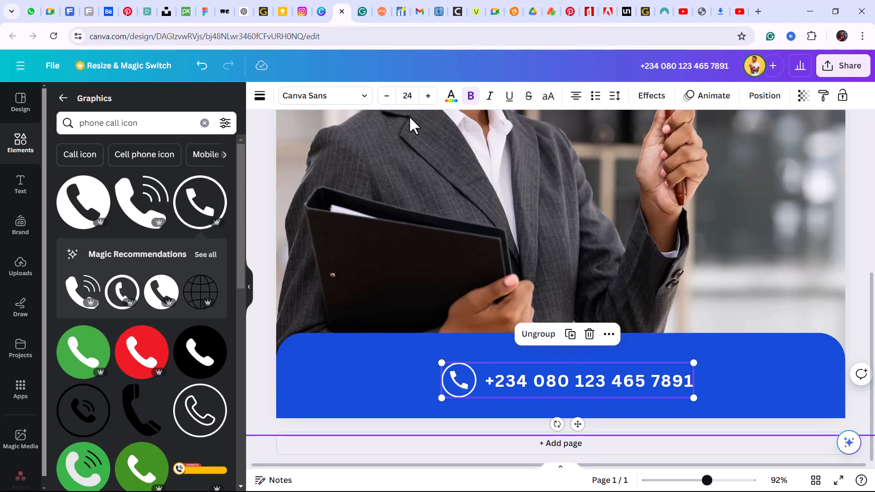
- Align the grouped call icon and phone number to the page's horizontal centre, and select the background photo
left_click(764, 96)
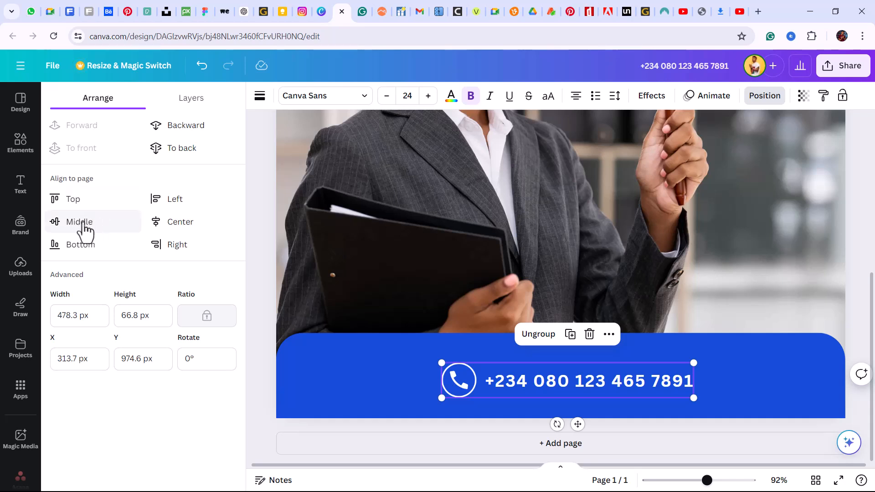
left_click(169, 223)
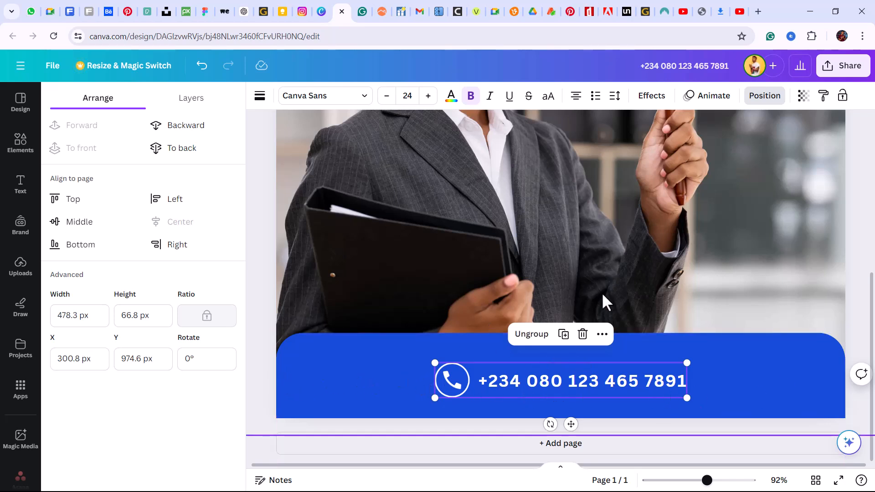
left_click_drag(707, 480, 681, 481)
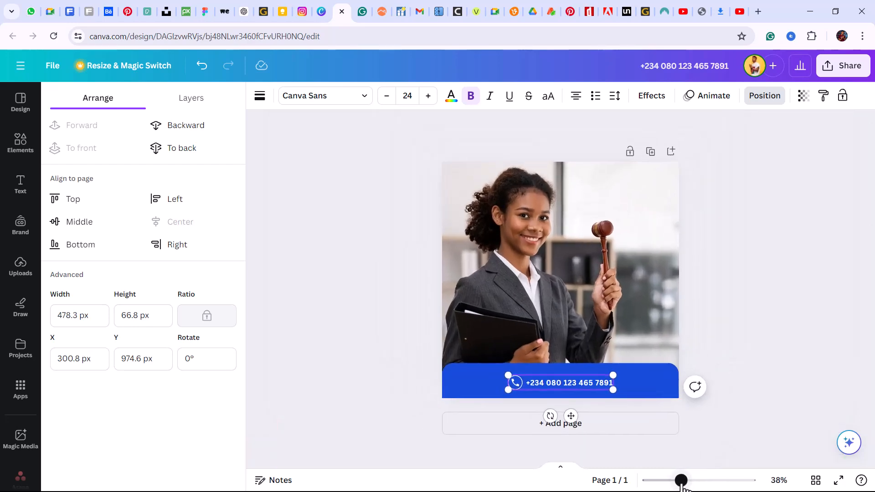
left_click(739, 313)
left_click(335, 255)
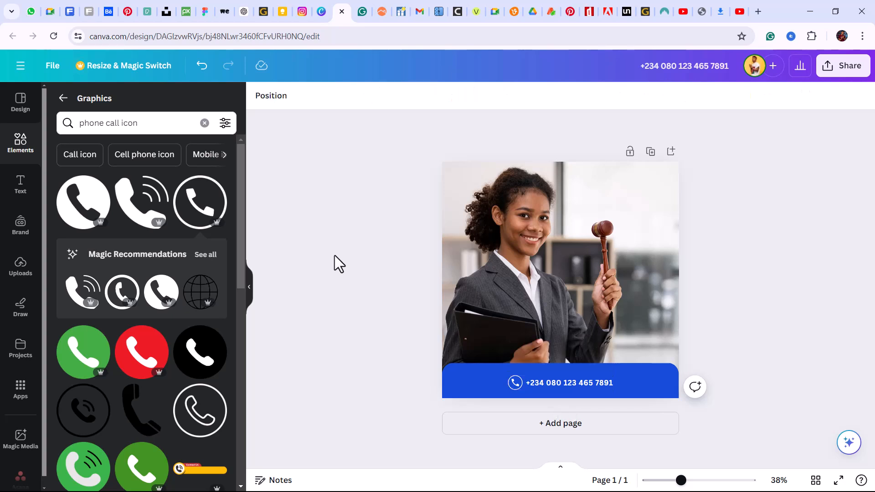
left_click(557, 276)
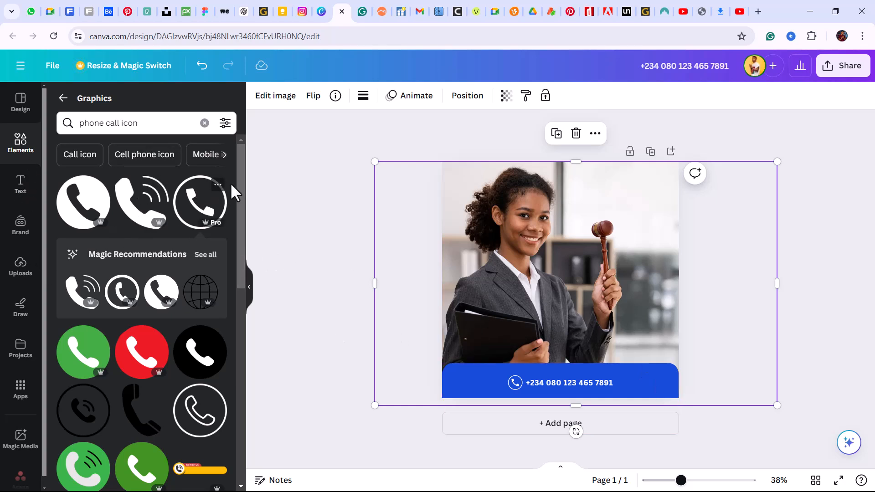
left_click_drag(242, 183, 240, 308)
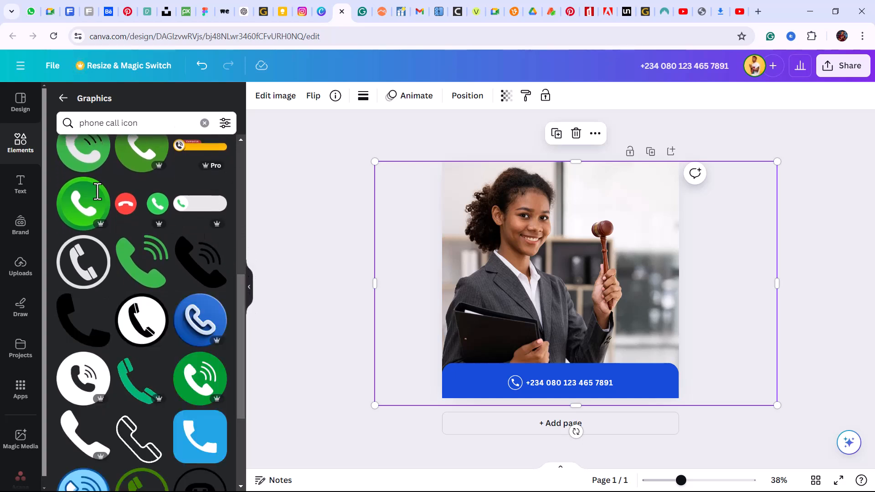
left_click_drag(242, 319, 245, 354)
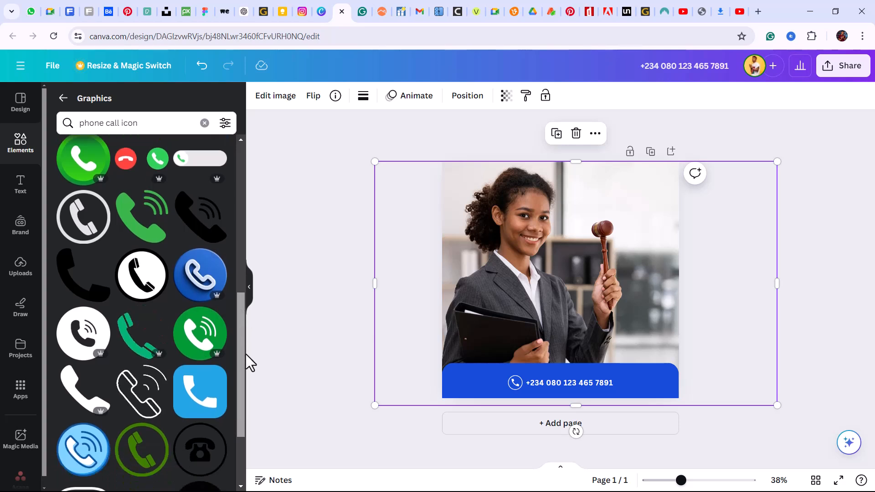
scroll(246, 354, "down", 1)
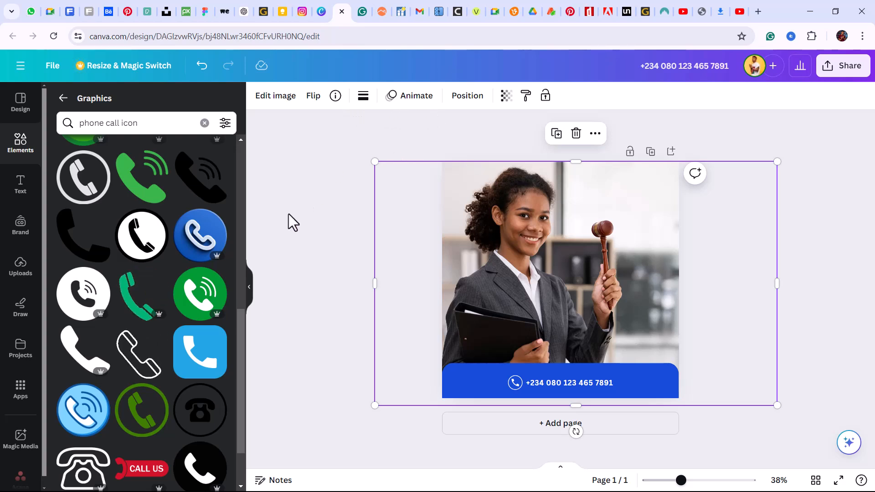
scroll(243, 389, "down", 3)
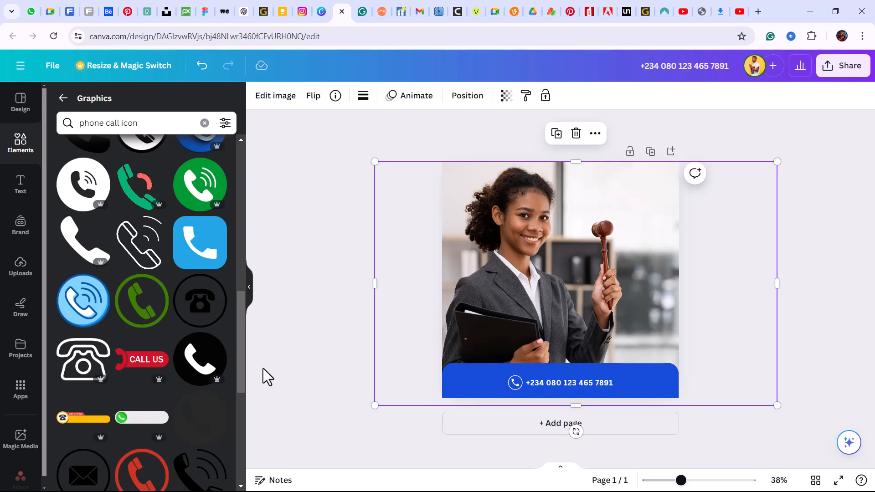
left_click(19, 186)
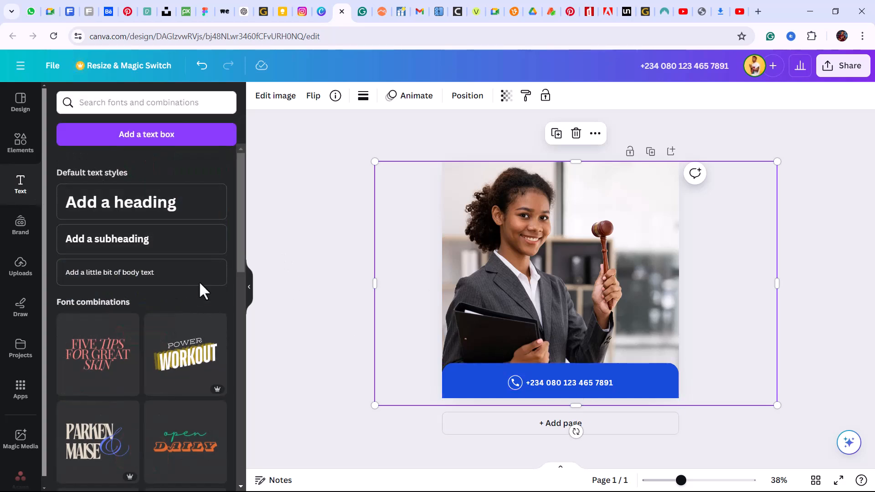
- Reselect the background photo and undo the last alignment of the grouped call icon and phone number
left_click(325, 236)
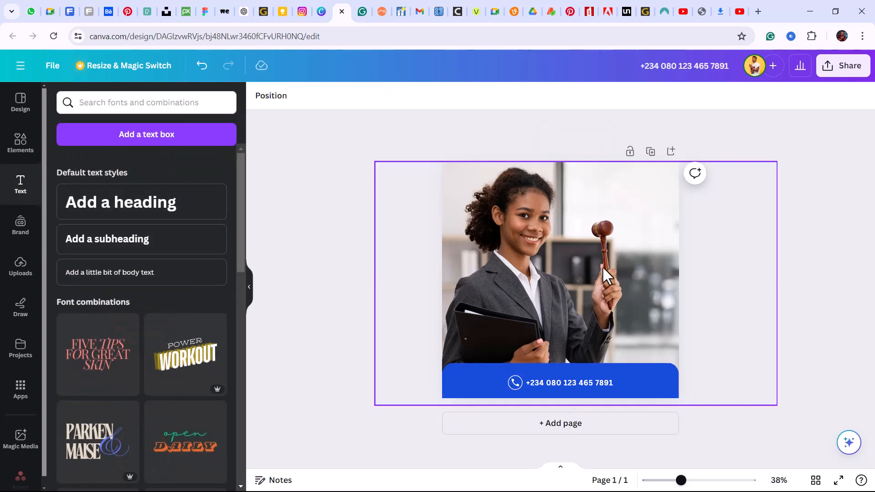
left_click(543, 254)
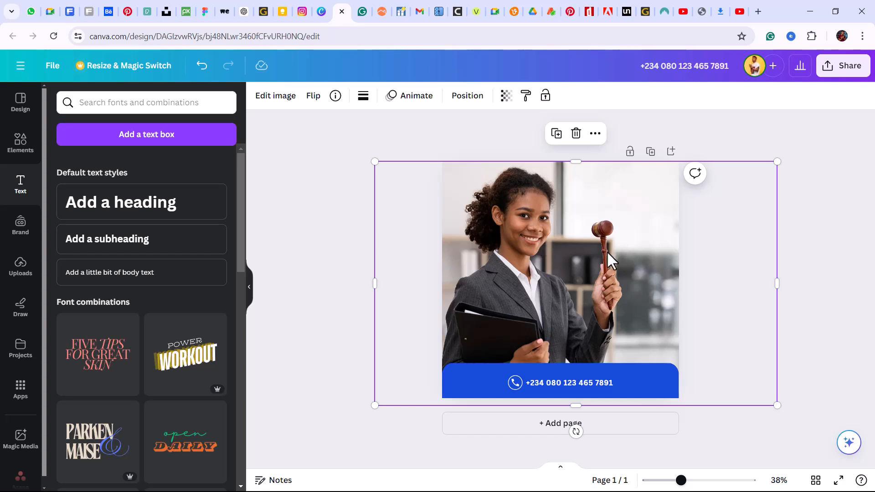
key("ctrl+z")
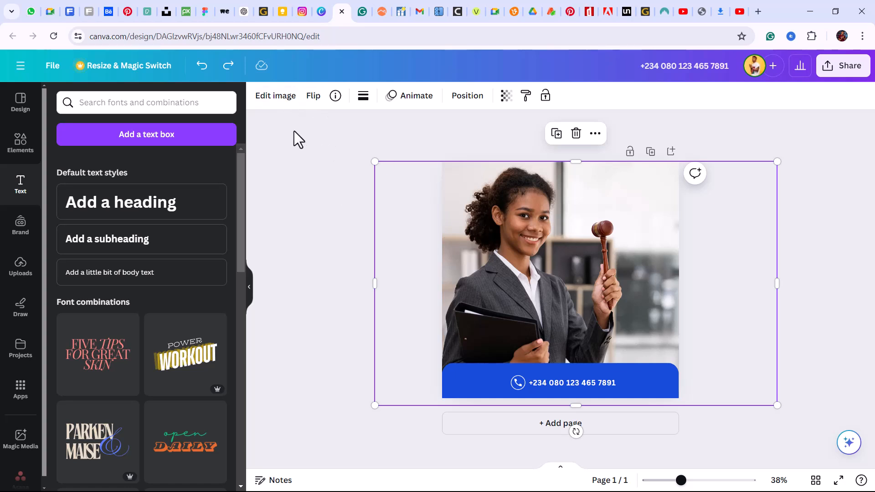
- Open the background photo's image editing options and try to extend the photo with Magic Expand
left_click(275, 97)
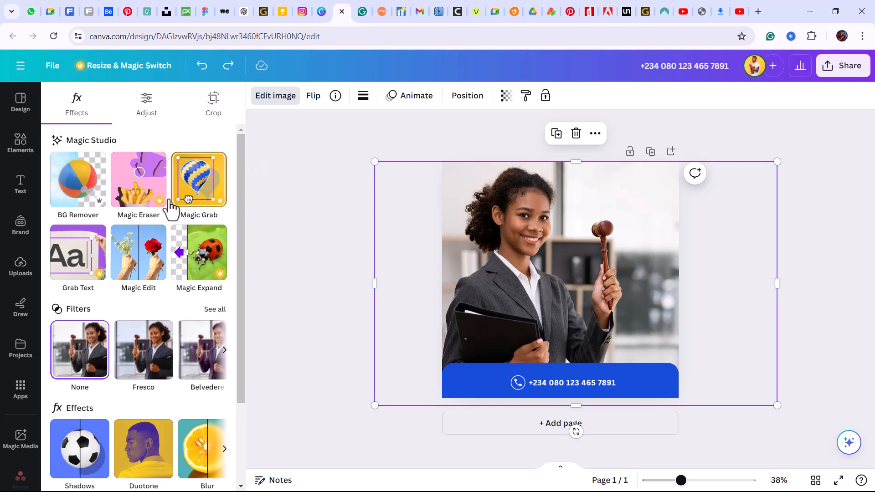
scroll(242, 194, "down", 3)
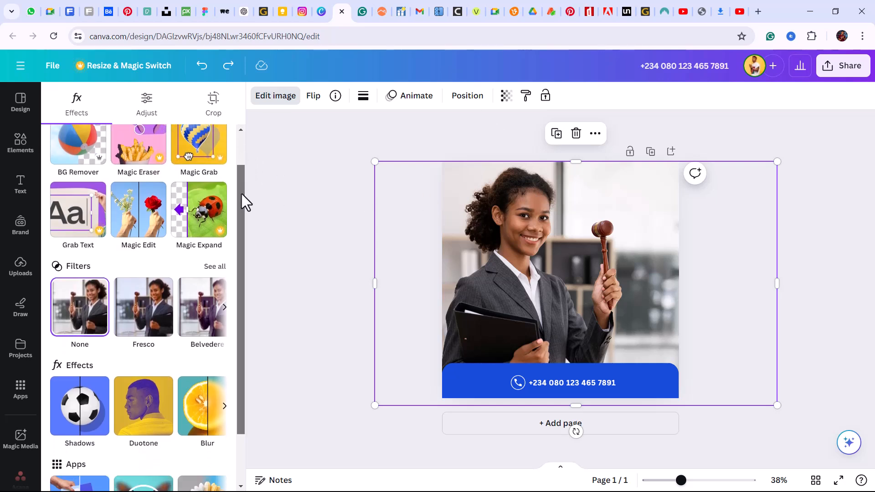
scroll(242, 193, "up", 2)
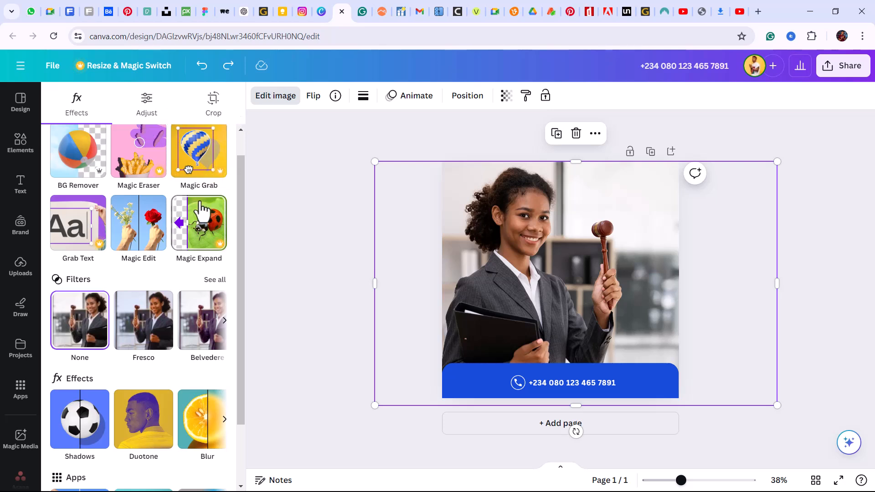
scroll(243, 247, "up", 1)
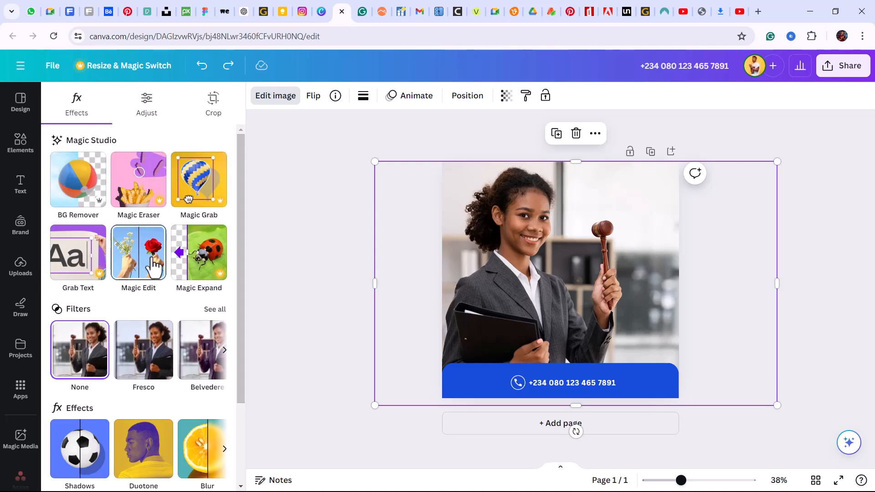
left_click(201, 260)
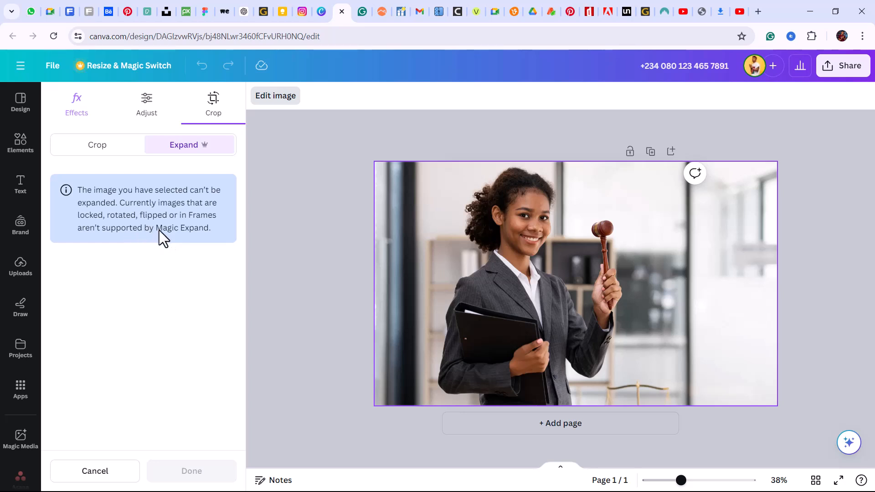
left_click(78, 113)
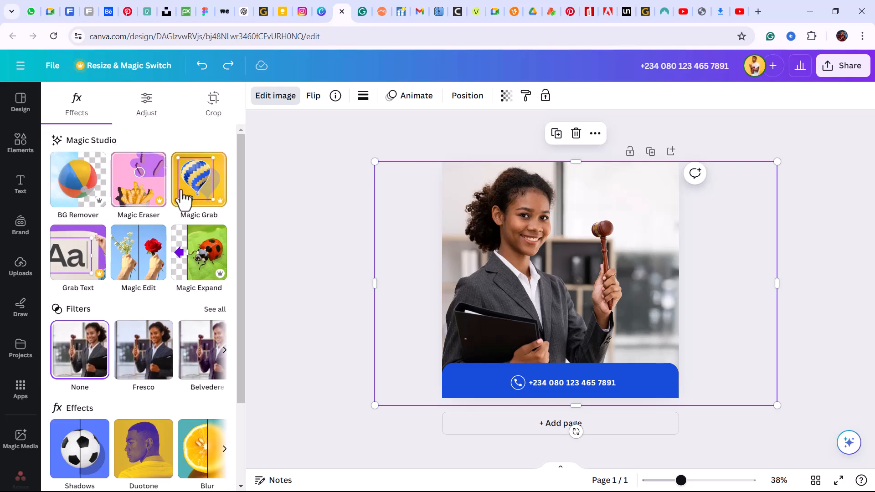
- Remove the background behind the woman in the photo with BG Remover
left_click(93, 196)
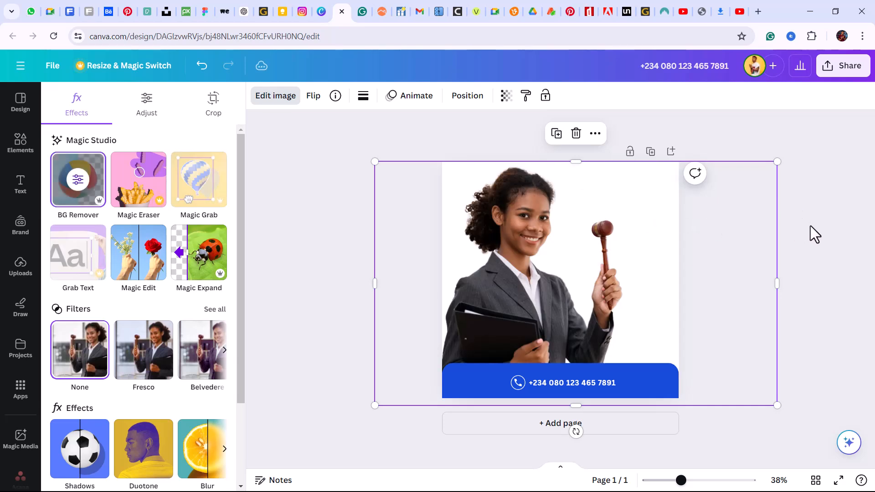
left_click(764, 243)
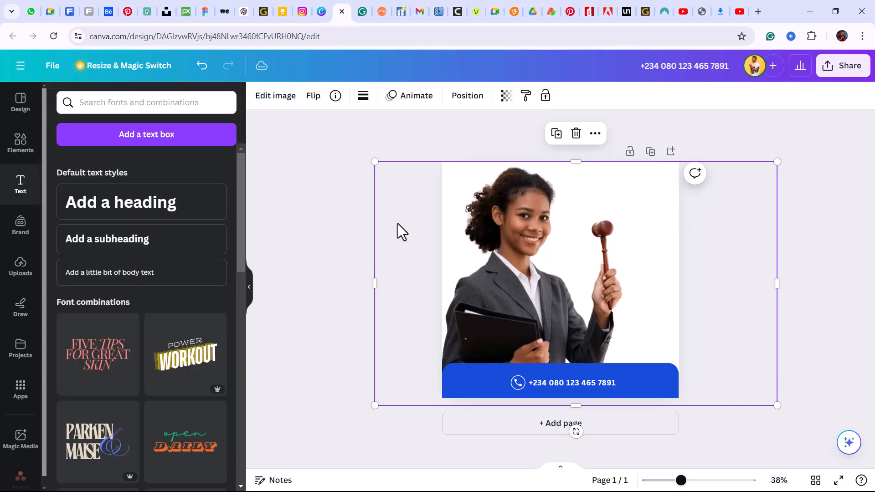
- Reopen the photo's image editing options and look through the available filters and effects
left_click(276, 97)
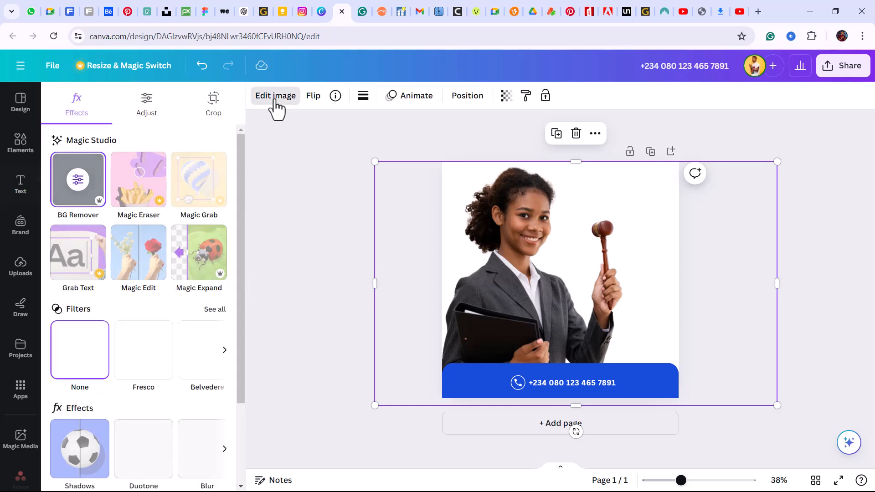
left_click_drag(239, 166, 242, 261)
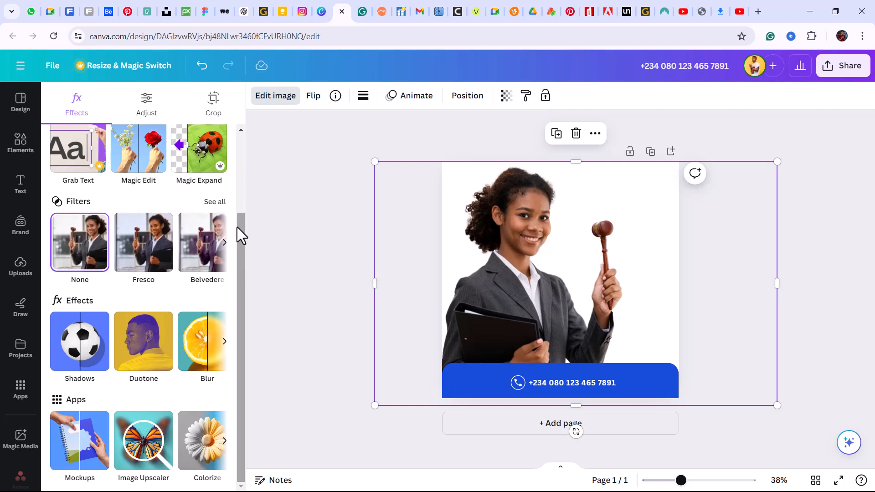
left_click(224, 241)
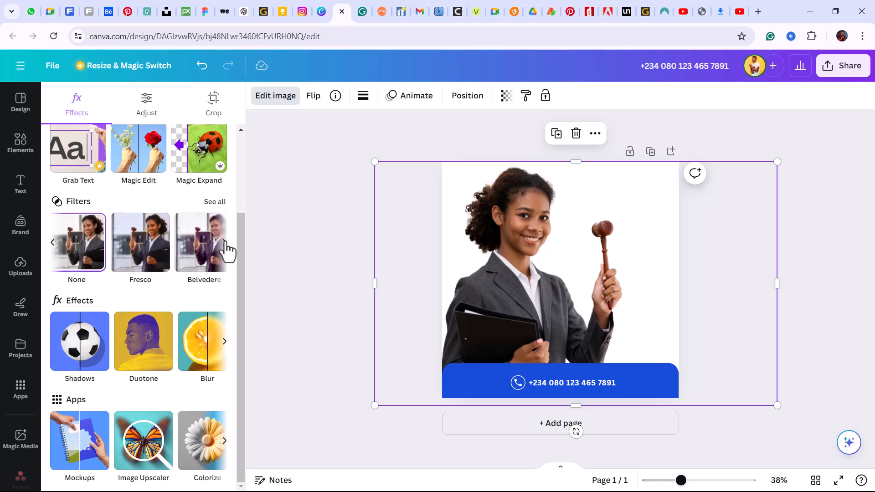
left_click(224, 243)
left_click(224, 242)
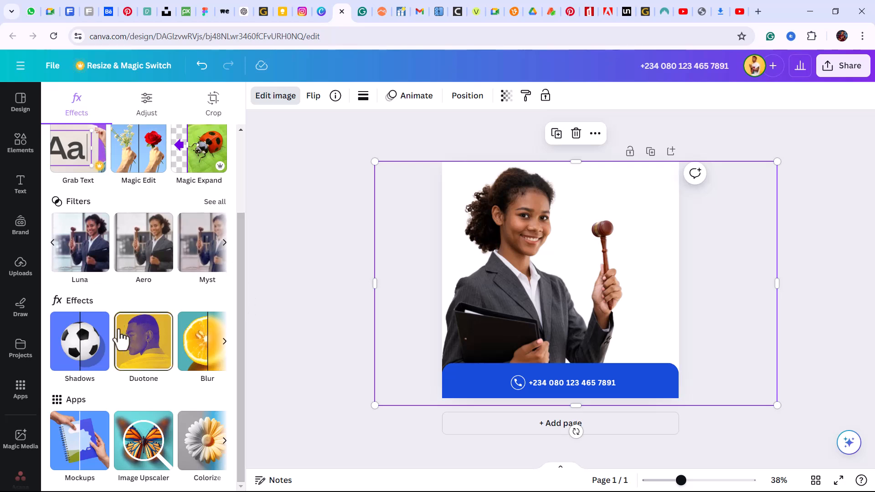
left_click(225, 344)
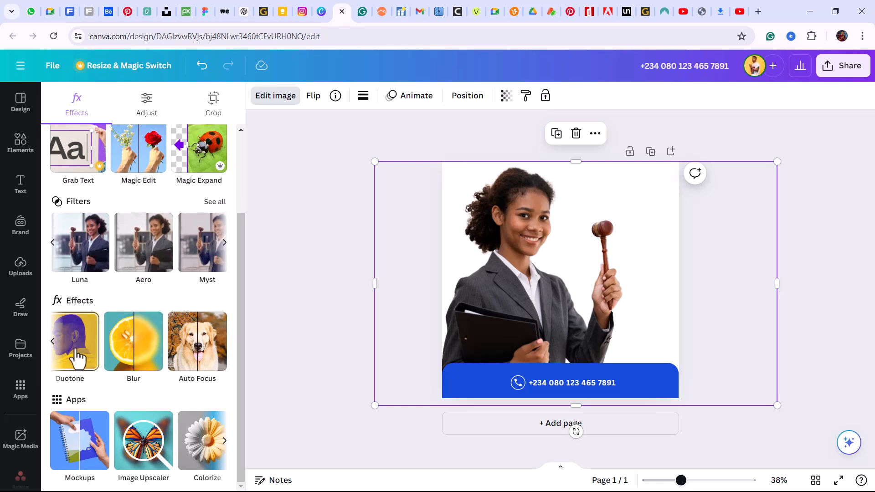
left_click(53, 343)
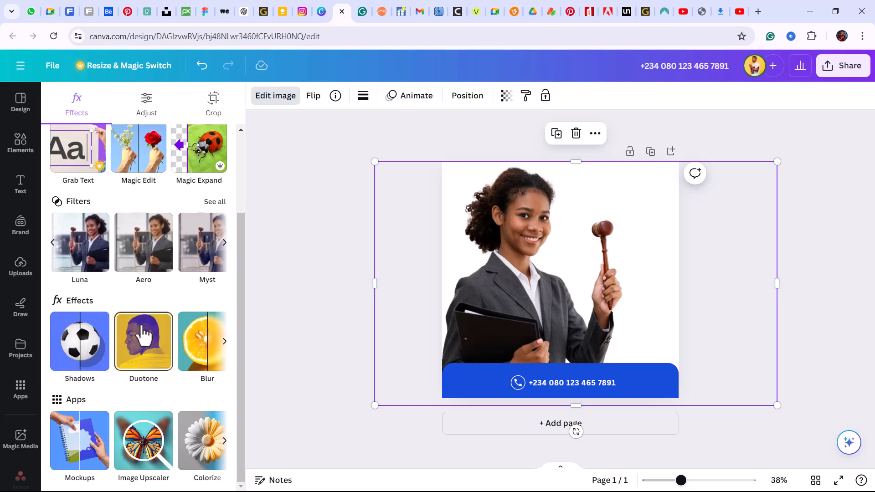
- Try the Cherry and Fuchsia Duotone effects on the photo, undo both, and return to the effects overview
left_click(155, 327)
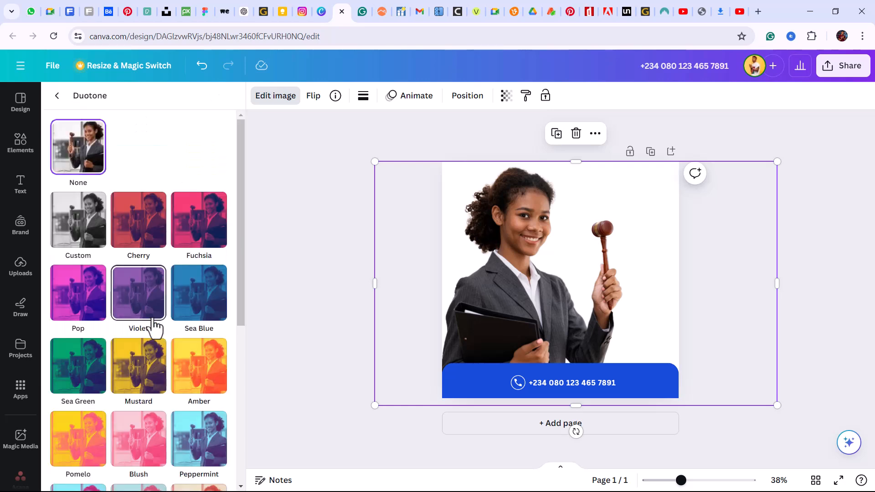
left_click(149, 228)
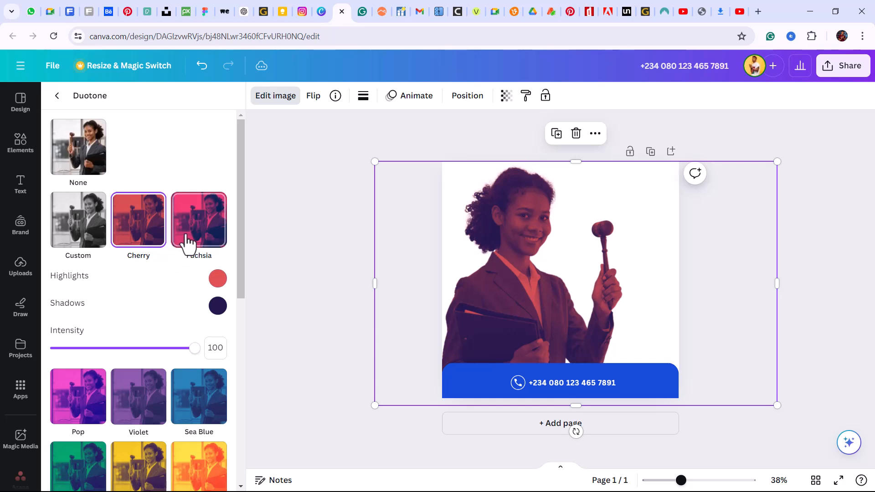
left_click(210, 225)
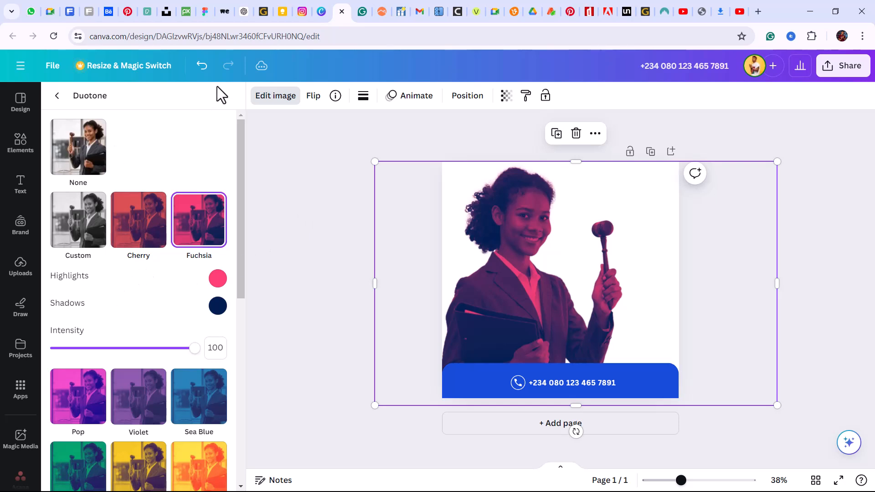
left_click(204, 69)
left_click(203, 68)
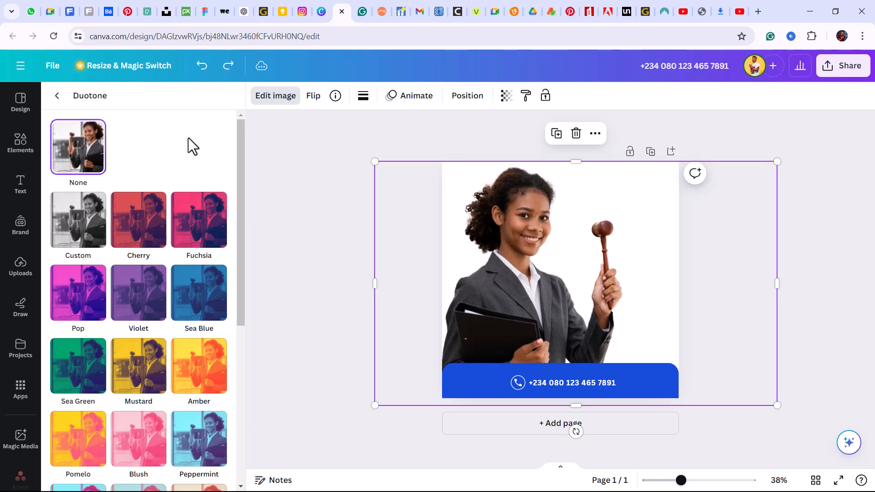
left_click(54, 97)
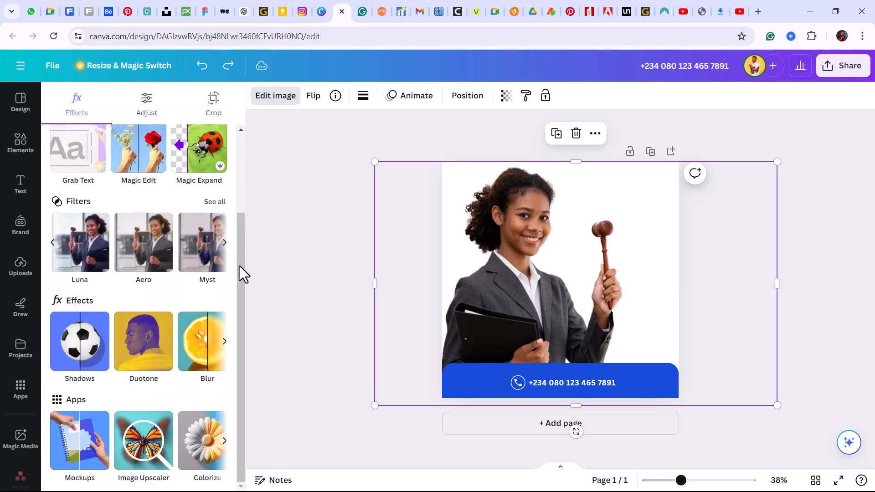
- Examine the photo's adjustment settings and the Shadows, Duotone, Blur and Auto Focus effects
left_click_drag(243, 268, 245, 162)
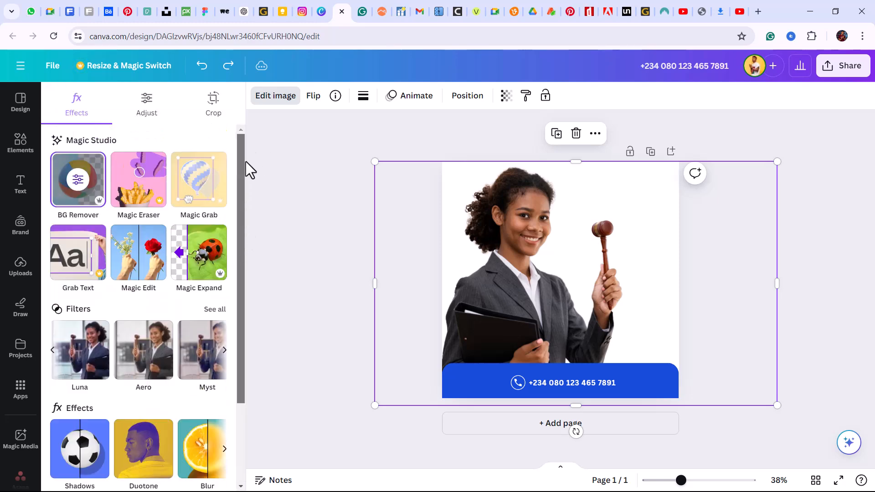
left_click(141, 109)
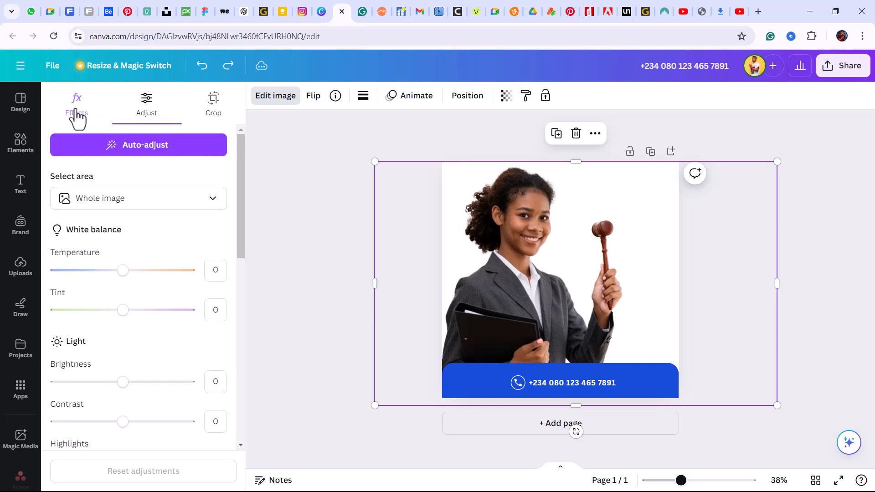
left_click(76, 117)
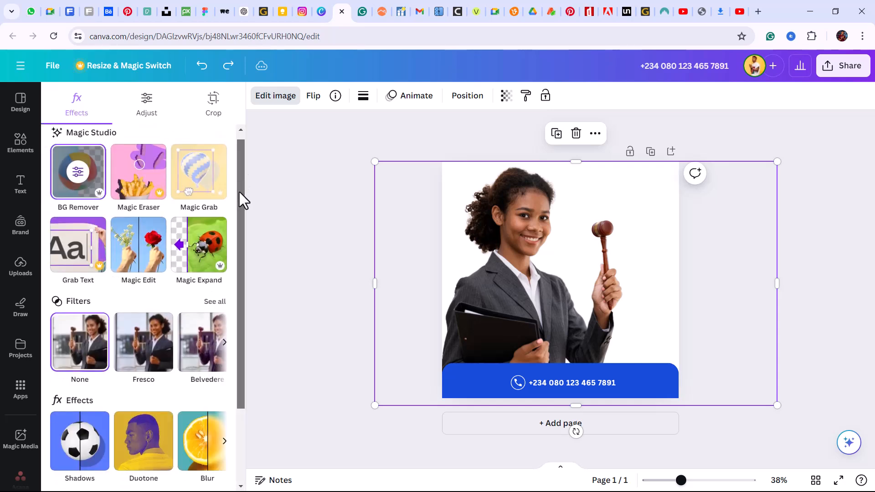
left_click_drag(239, 193, 239, 291)
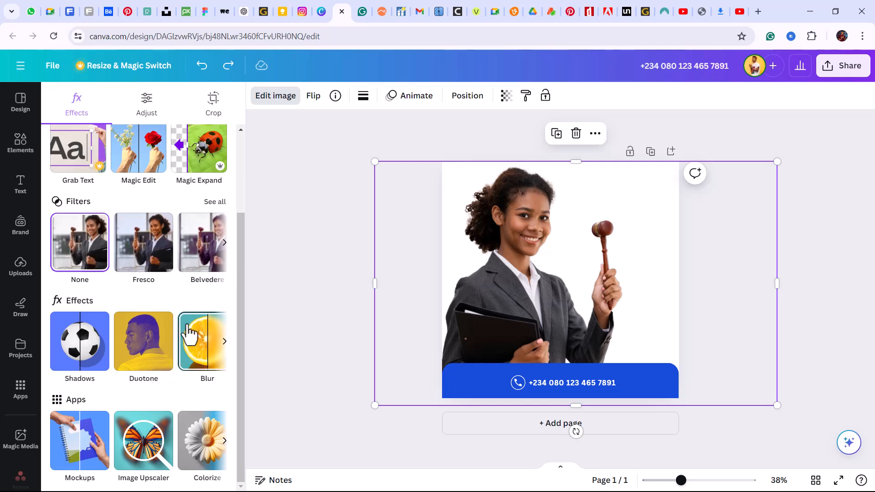
left_click(224, 343)
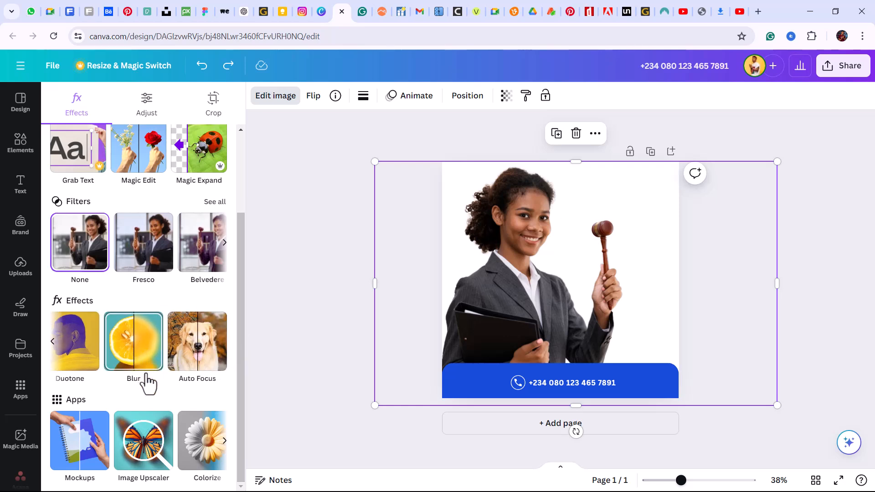
left_click(53, 342)
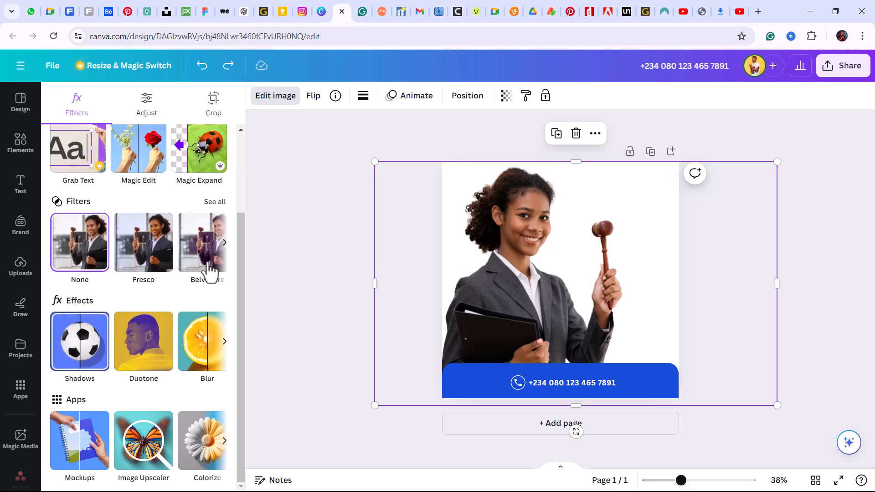
left_click(225, 345)
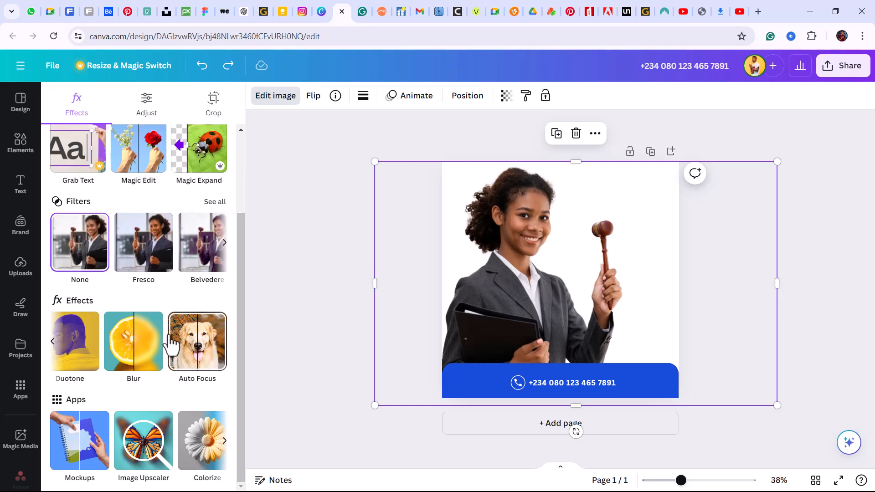
left_click(53, 346)
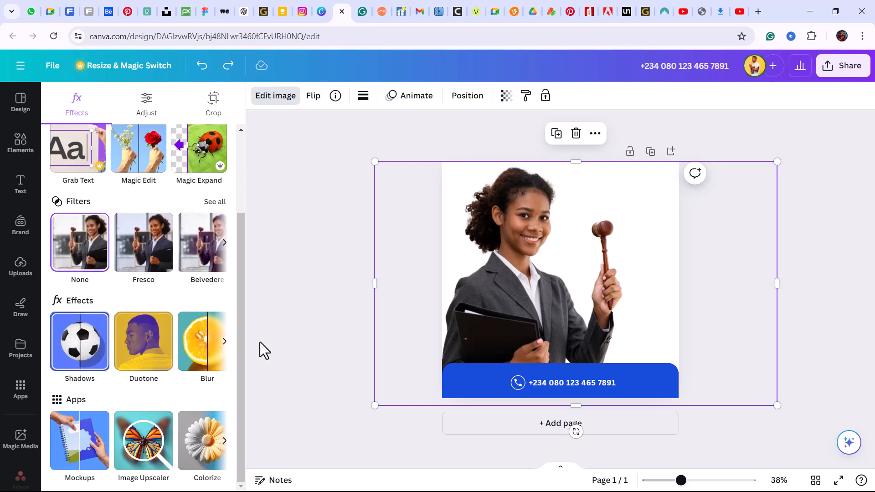
- Look through the remaining effects and the app-based editing tools offered for the photo
left_click(224, 348)
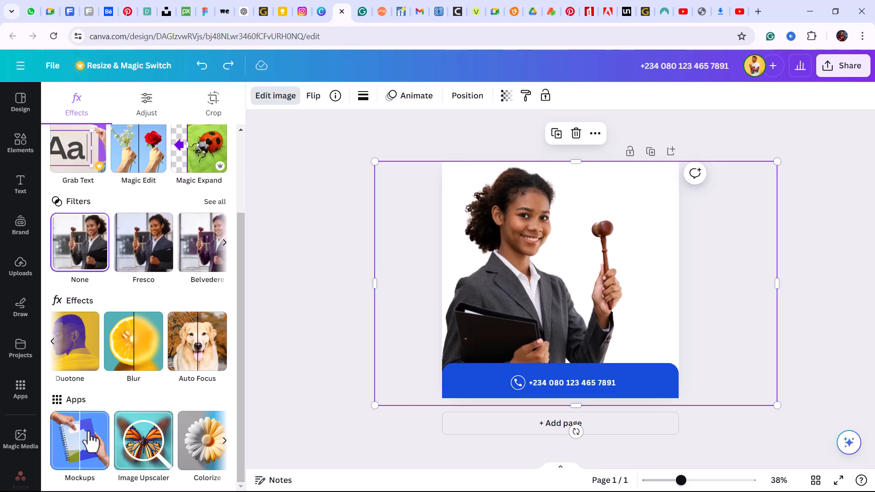
left_click(225, 441)
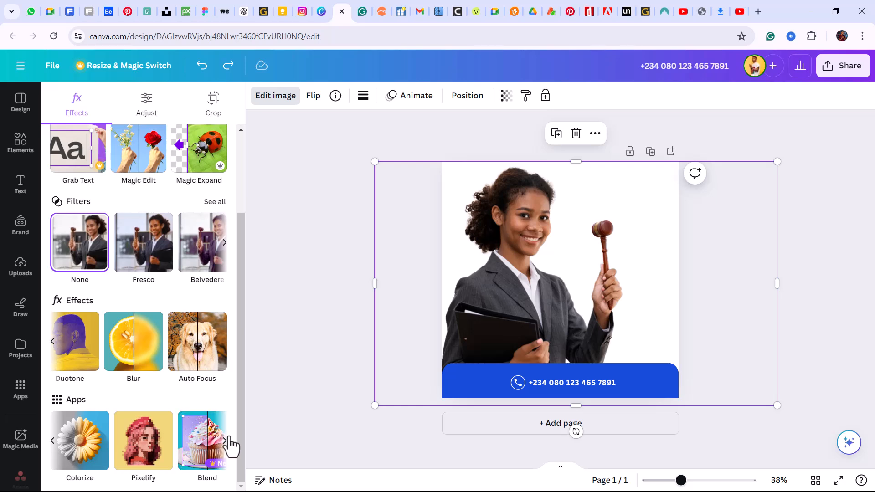
left_click(224, 441)
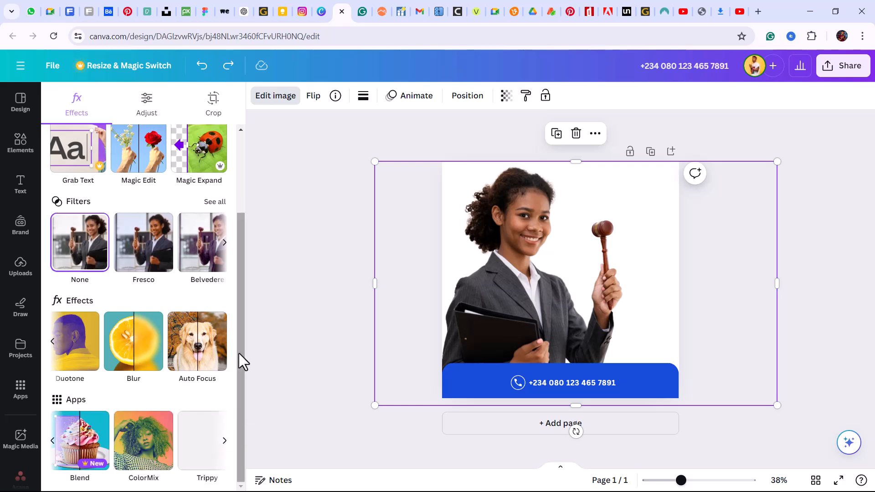
left_click_drag(240, 318, 262, 169)
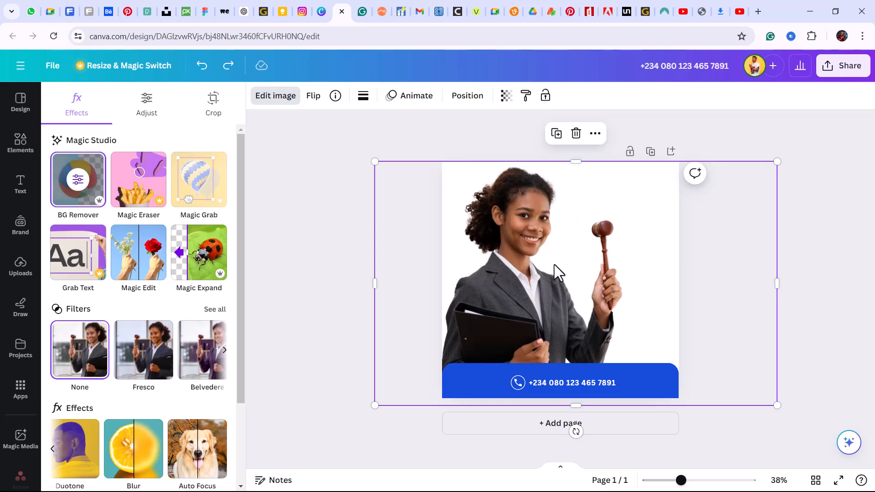
- With the whole image as the adjustment area, set the photo's brightness to 15, contrast to 12 and highlights to -29
left_click(150, 106)
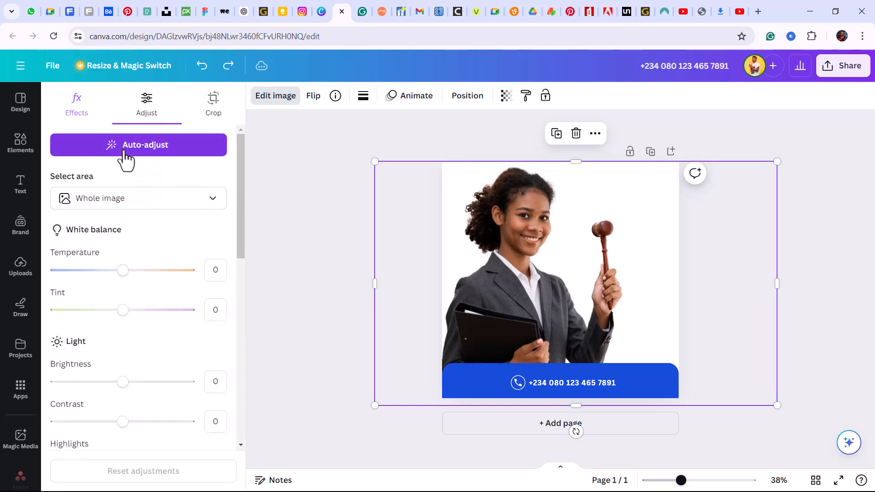
left_click(122, 199)
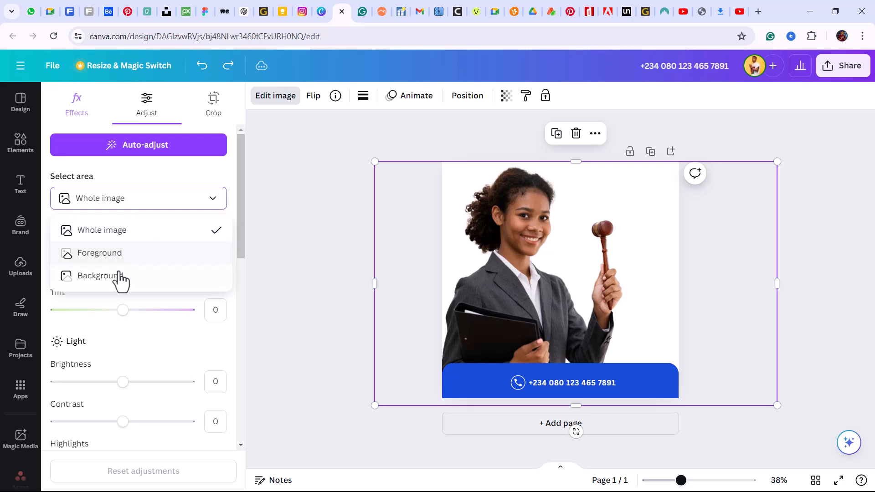
left_click(139, 228)
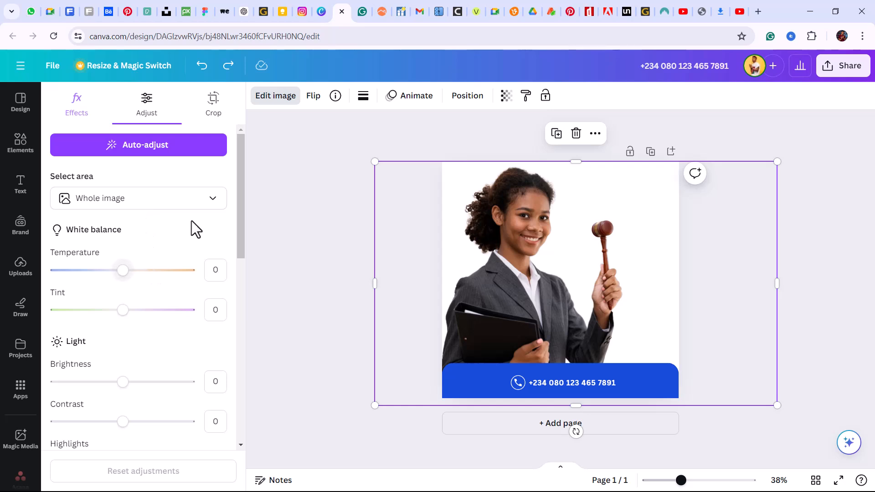
scroll(242, 207, "down", 1)
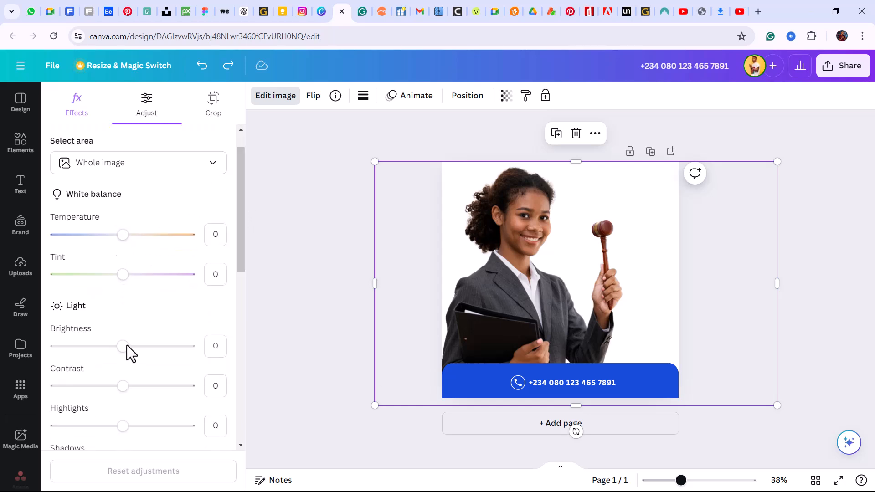
scroll(239, 256, "down", 3)
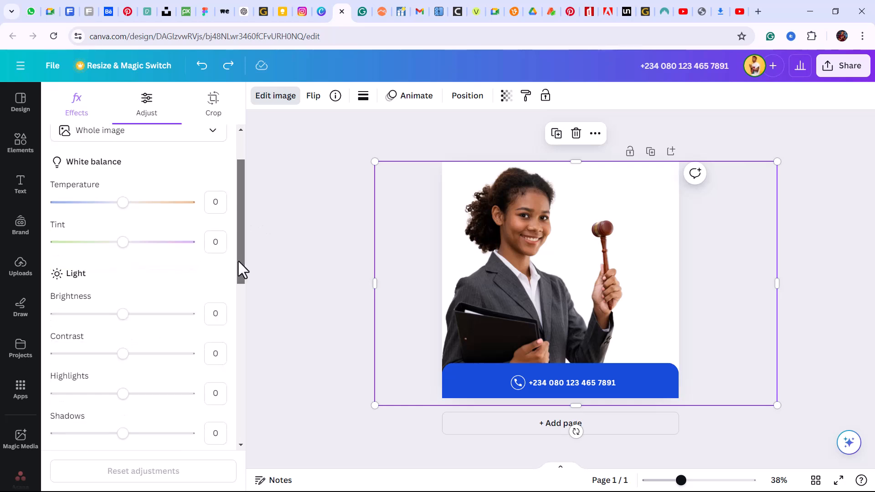
left_click_drag(126, 235, 132, 239)
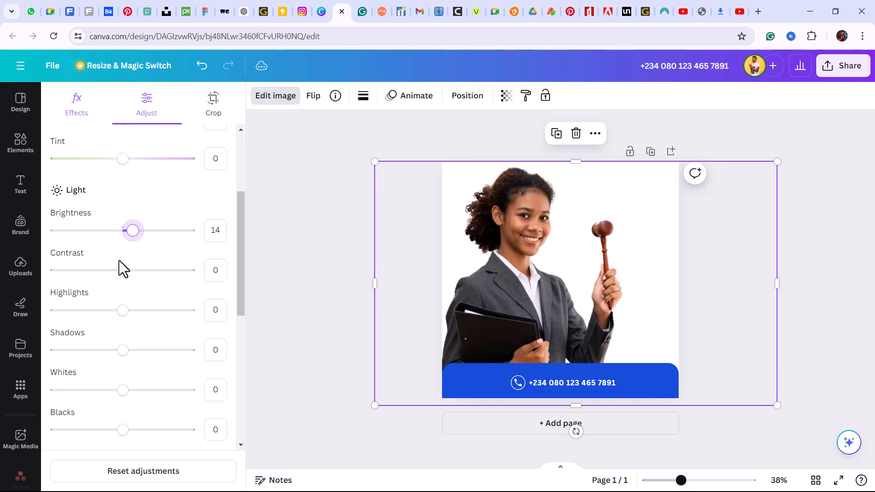
mouse_move(121, 274)
left_mouse_down()
mouse_move(133, 287)
mouse_move(101, 322)
mouse_move(113, 328)
mouse_move(94, 320)
mouse_move(133, 279)
left_mouse_up()
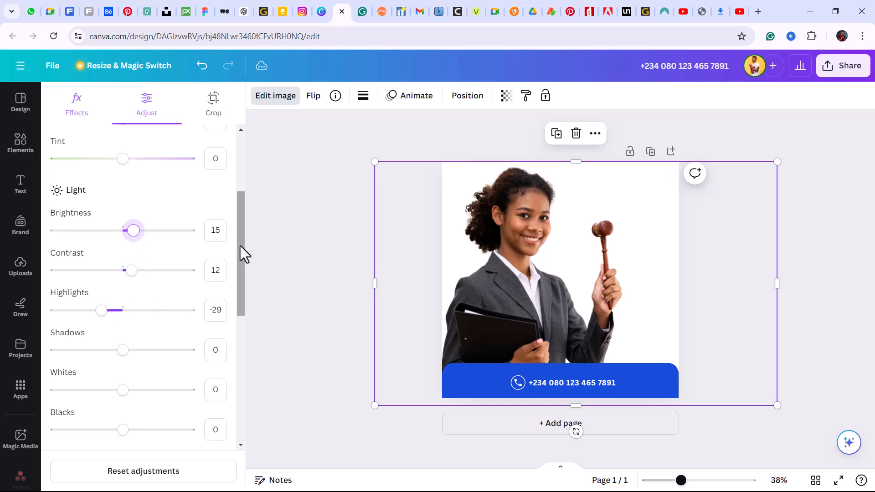
- Refine the photo's light settings to whites 17, brightness 17, contrast 18 and blacks -10
left_click_drag(239, 246, 239, 278)
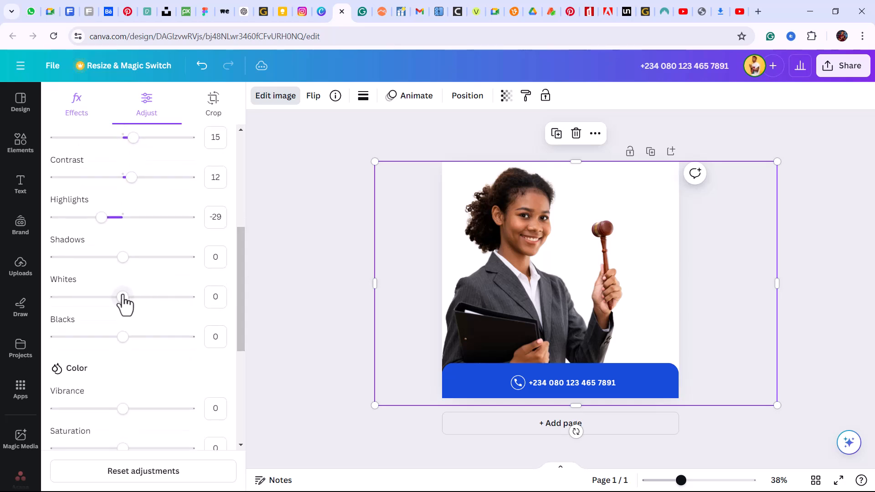
left_click_drag(123, 297, 133, 298)
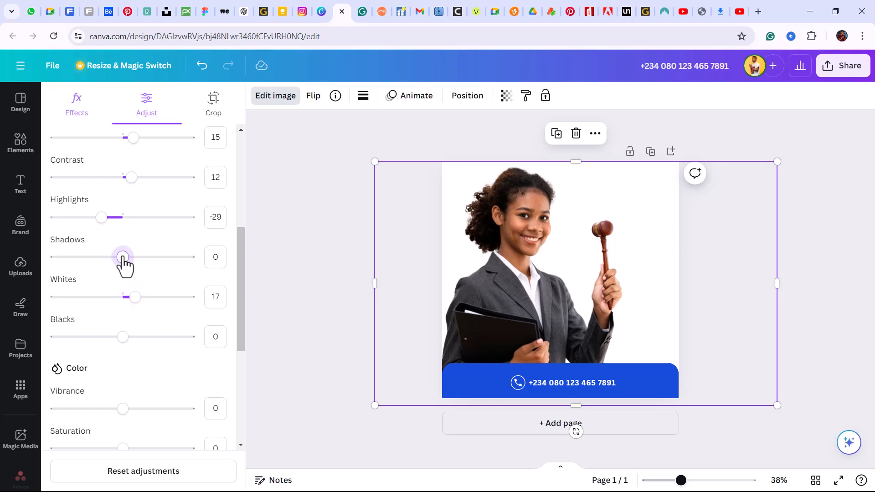
left_click_drag(133, 138, 137, 138)
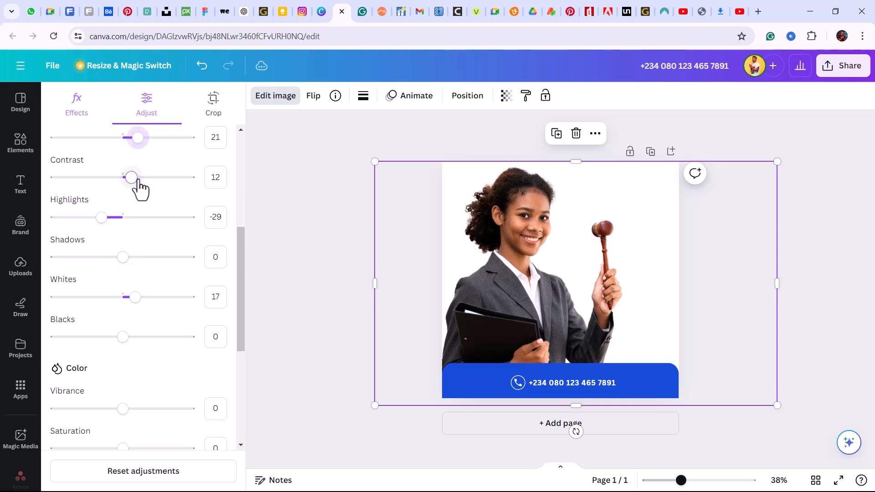
mouse_move(131, 177)
left_mouse_down()
mouse_move(141, 182)
mouse_move(135, 178)
left_mouse_up()
left_click_drag(138, 137, 135, 138)
left_click_drag(121, 337, 116, 337)
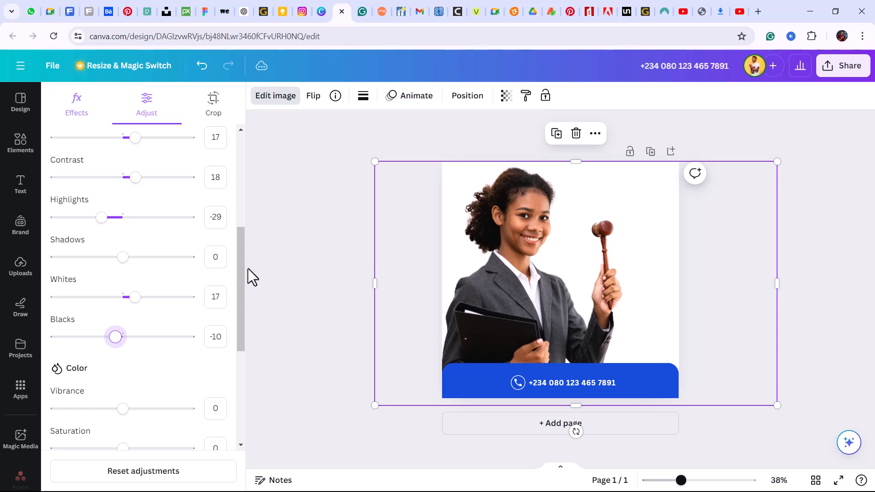
- Set the photo's vibrance to 11 and saturation to 4
scroll(238, 305, "down", 3)
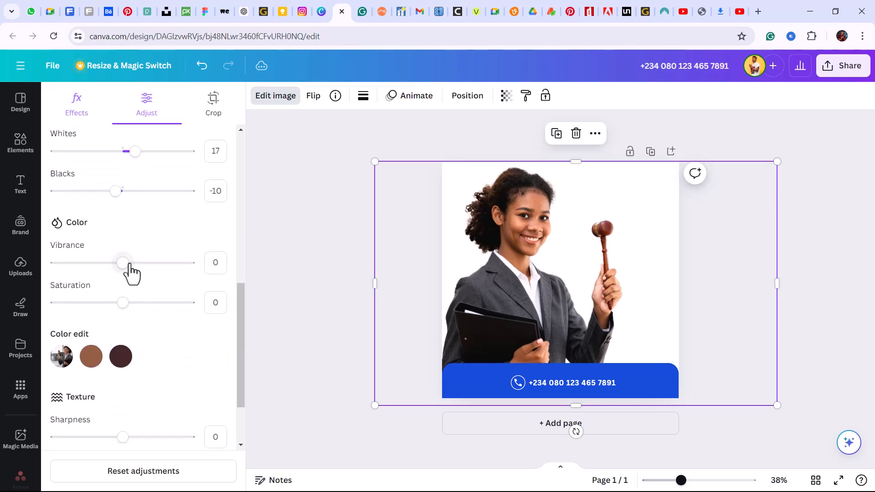
left_click_drag(124, 263, 131, 263)
left_click_drag(123, 303, 126, 302)
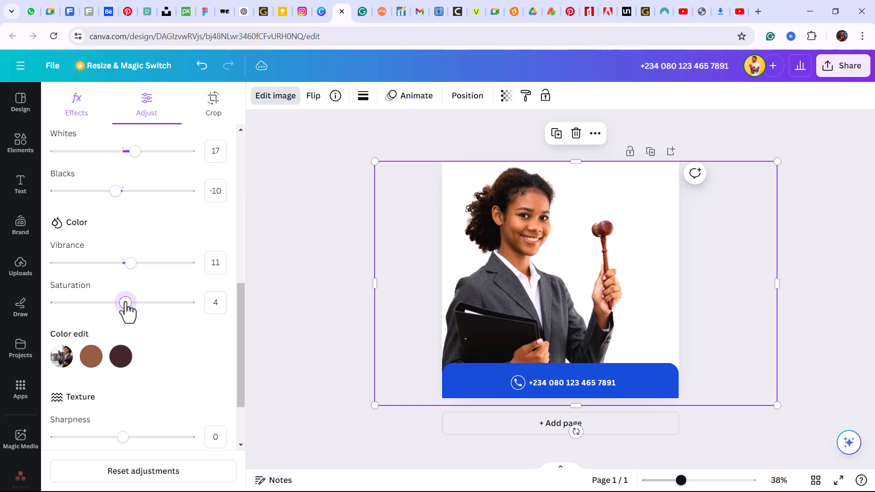
- Adjust the photo's texture by setting sharpness to about 9 and trying the clarity and vignette settings
left_click_drag(240, 312, 237, 355)
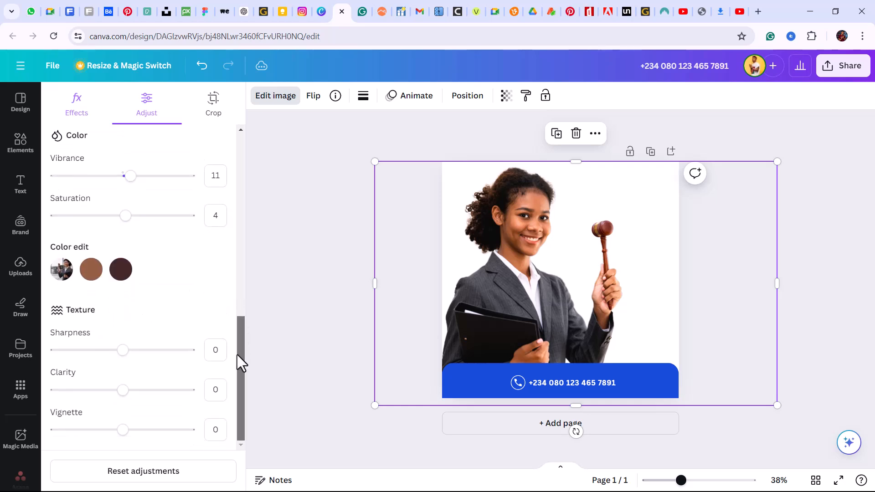
left_click_drag(124, 350, 129, 350)
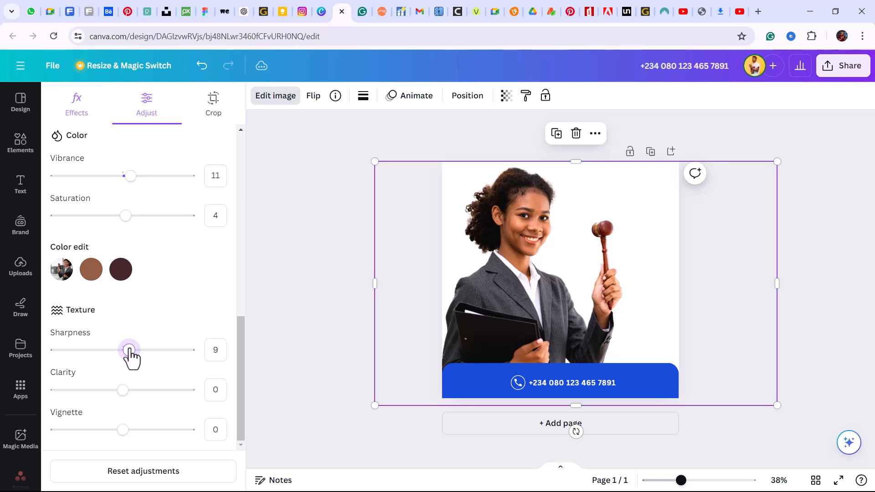
left_click_drag(130, 350, 130, 350)
mouse_move(117, 389)
left_mouse_down()
mouse_move(129, 390)
mouse_move(104, 392)
mouse_move(125, 399)
mouse_move(123, 391)
left_mouse_up()
left_click_drag(123, 436, 120, 437)
left_click_drag(242, 333, 234, 143)
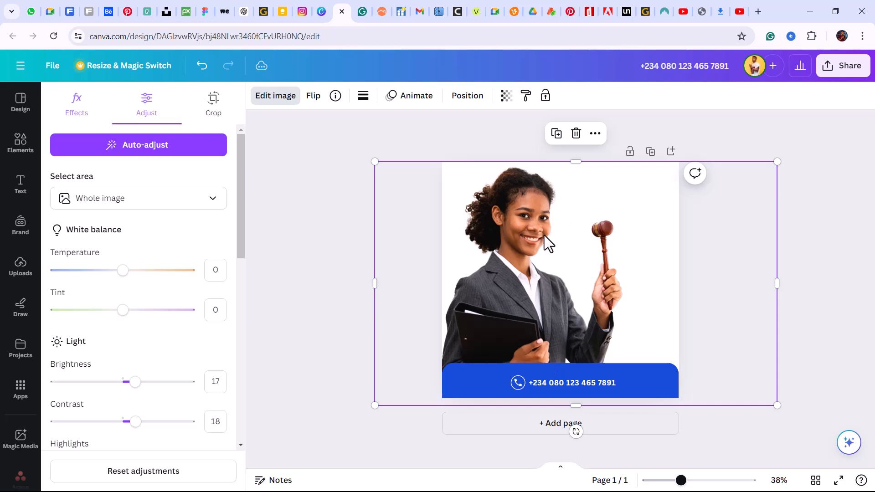
left_click(620, 247)
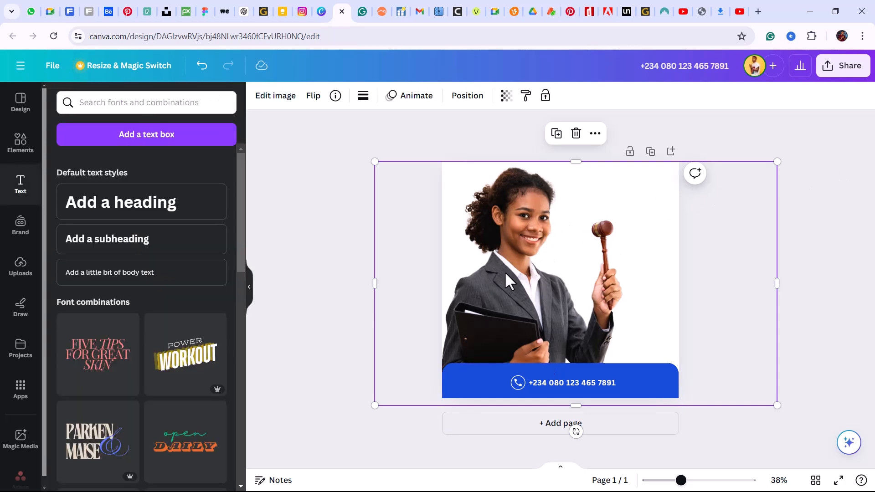
left_click(308, 279)
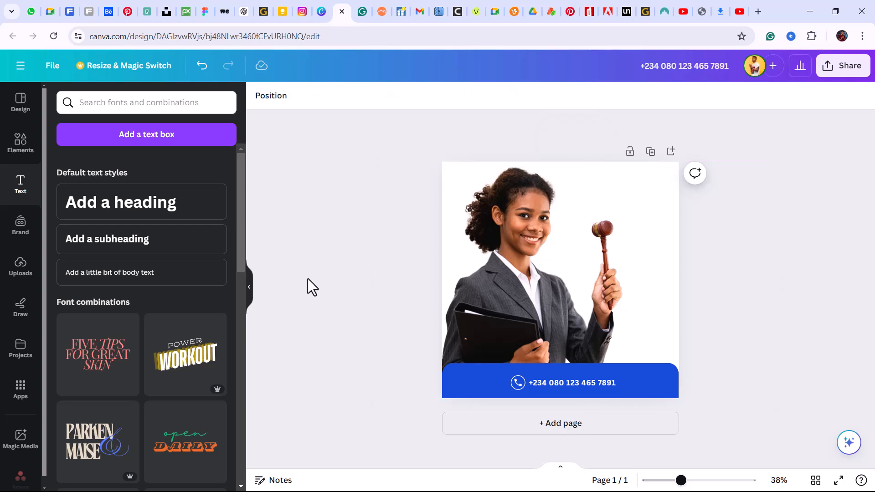
left_click(506, 258)
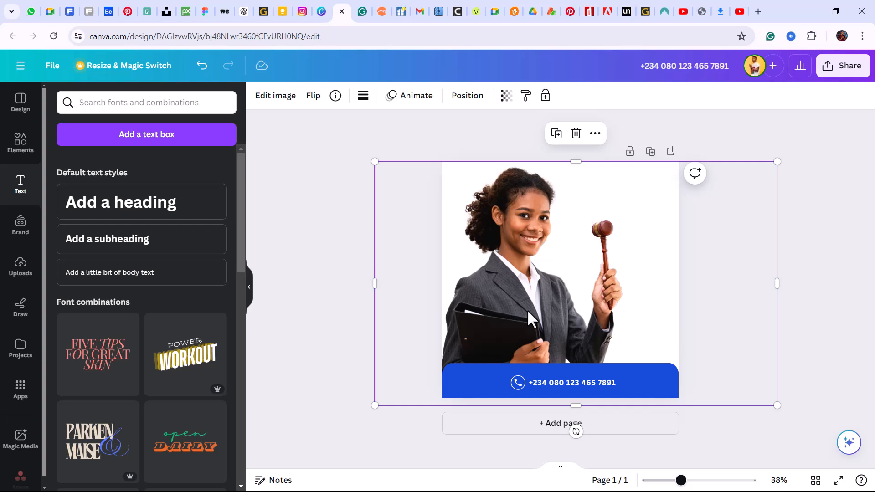
left_click(292, 298)
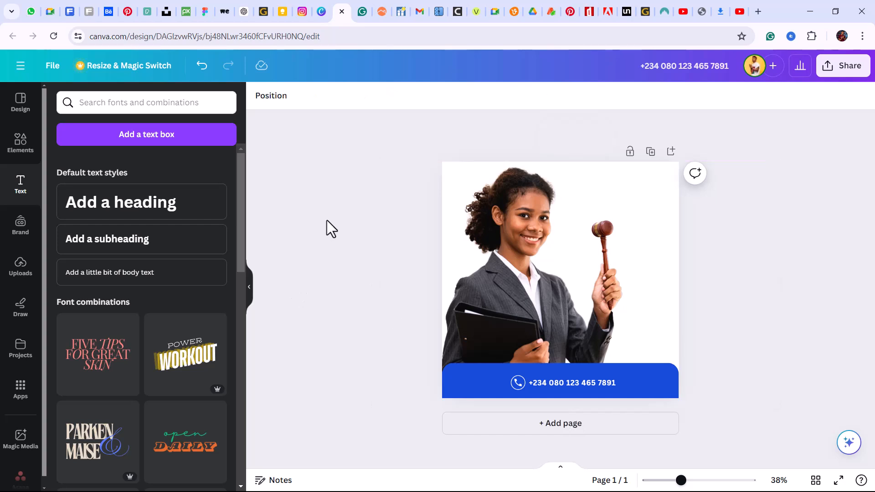
left_click(520, 337)
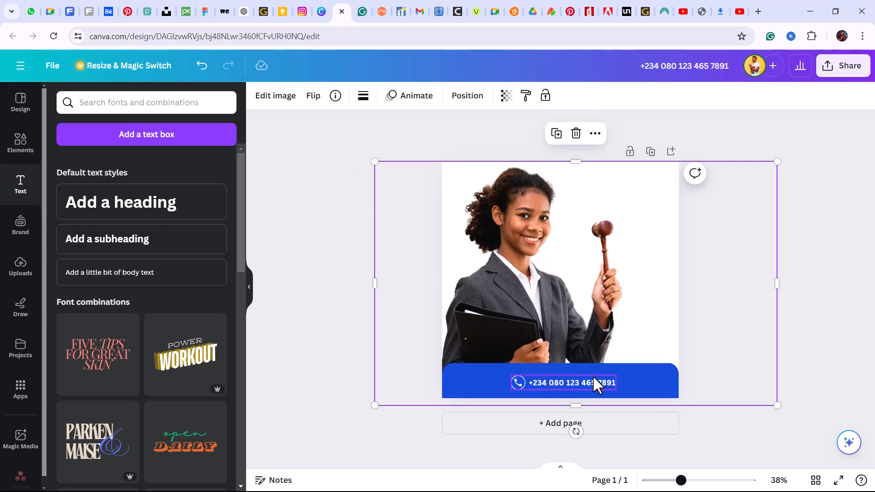
left_click(338, 317)
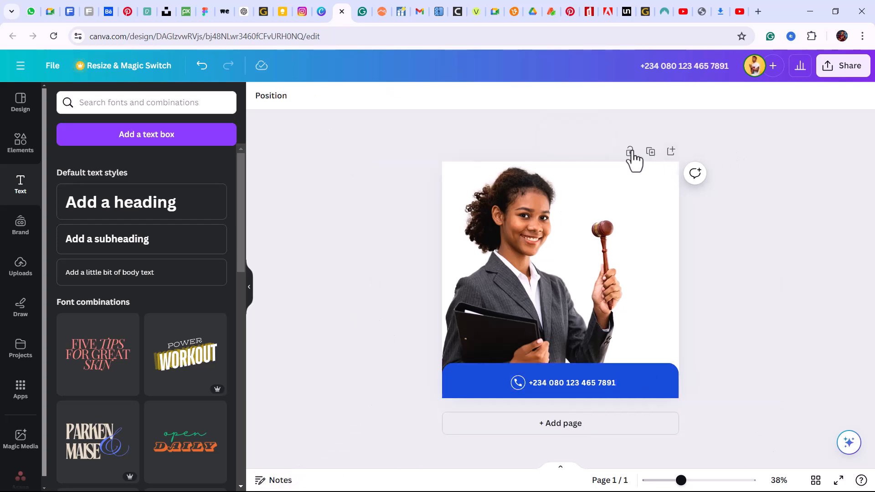
- Undo the last adjustment made to the photo of the woman
left_click(554, 272)
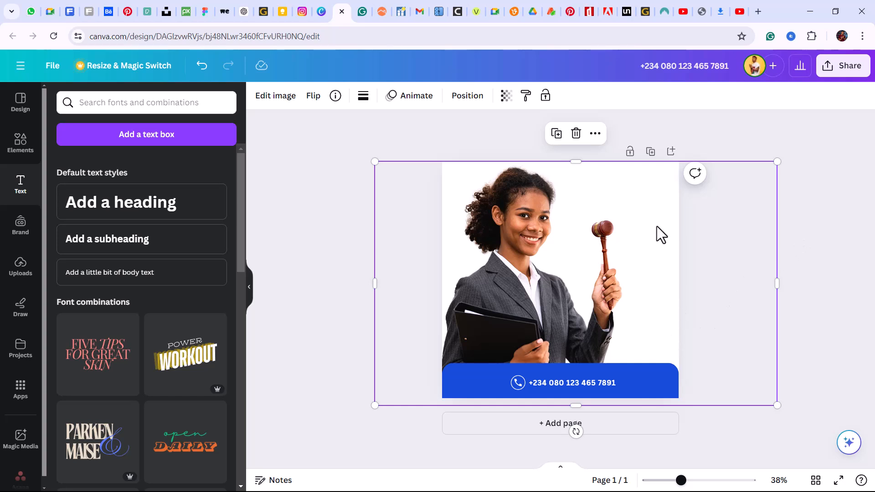
key("ctrl+z")
left_click(336, 265)
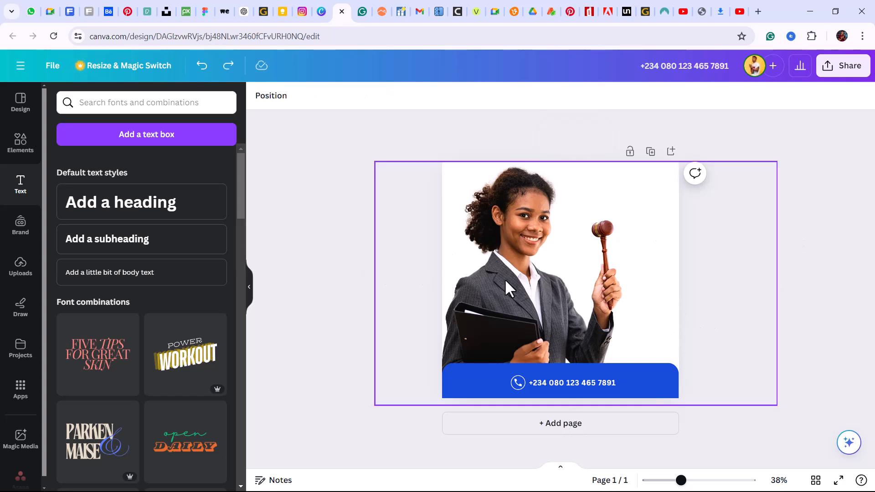
- Try moving the blue band behind the photo in the layer order, and put it back above the photo
left_click(504, 278)
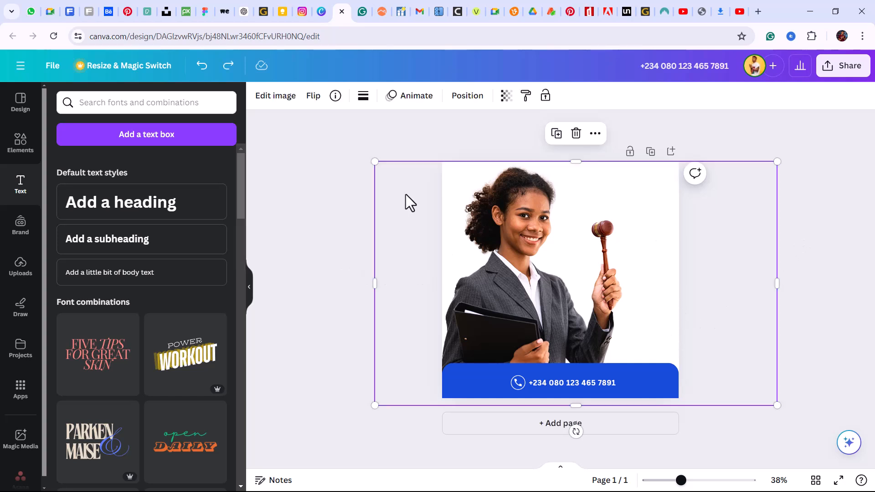
left_click(471, 101)
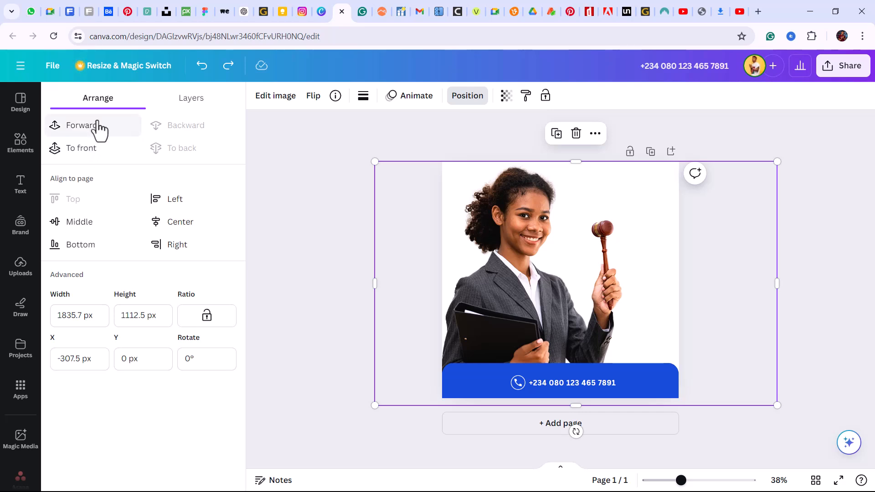
left_click(191, 101)
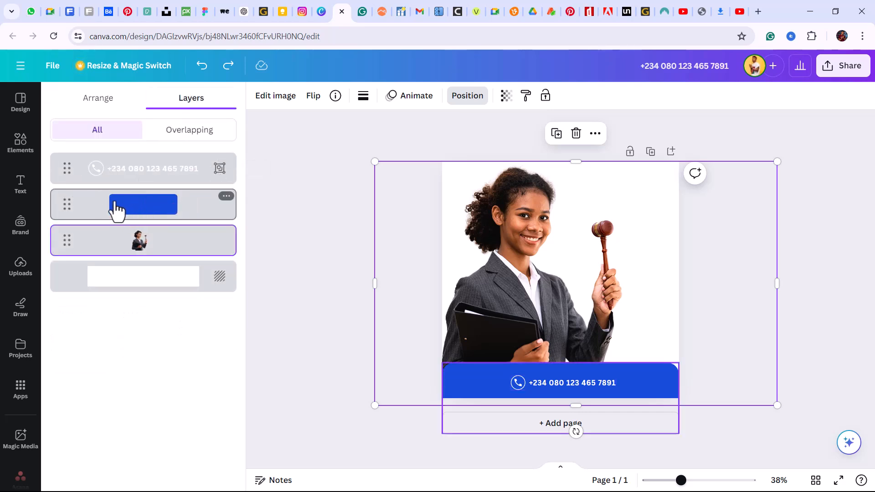
left_click_drag(67, 223, 64, 236)
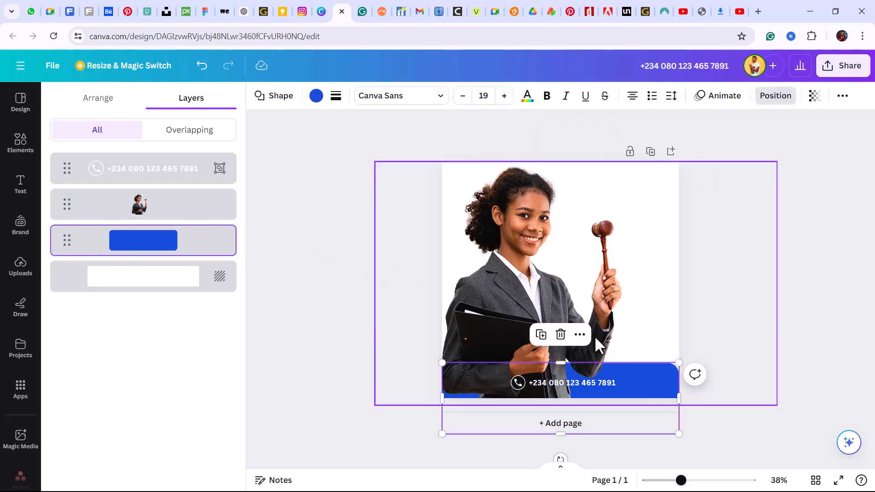
left_click_drag(68, 243, 60, 192)
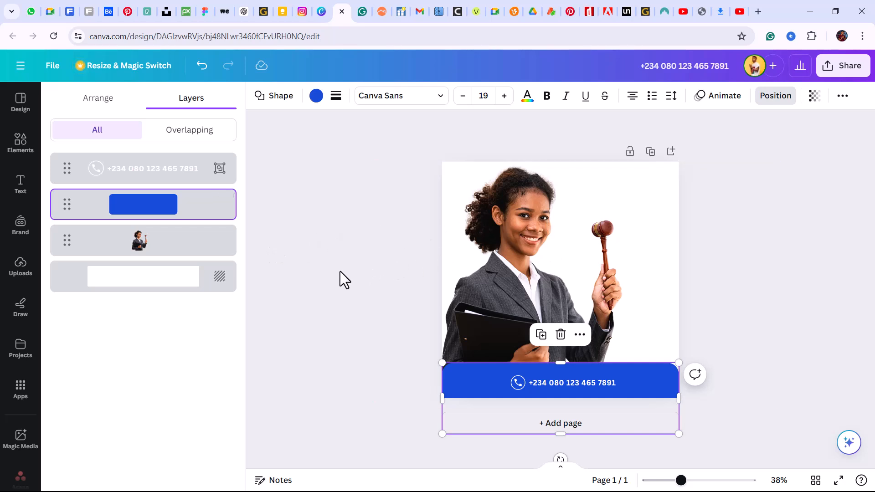
key("Escape")
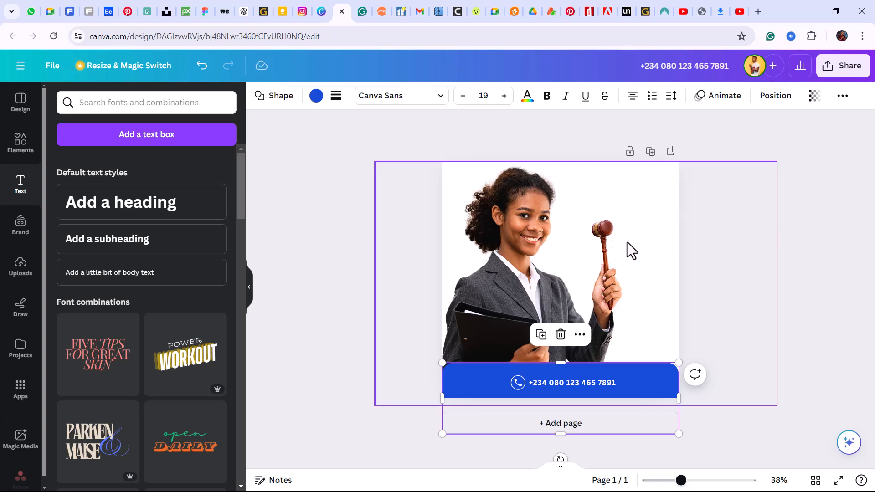
- Leave the phone call icon results and browse the categories of the element library
left_click(22, 151)
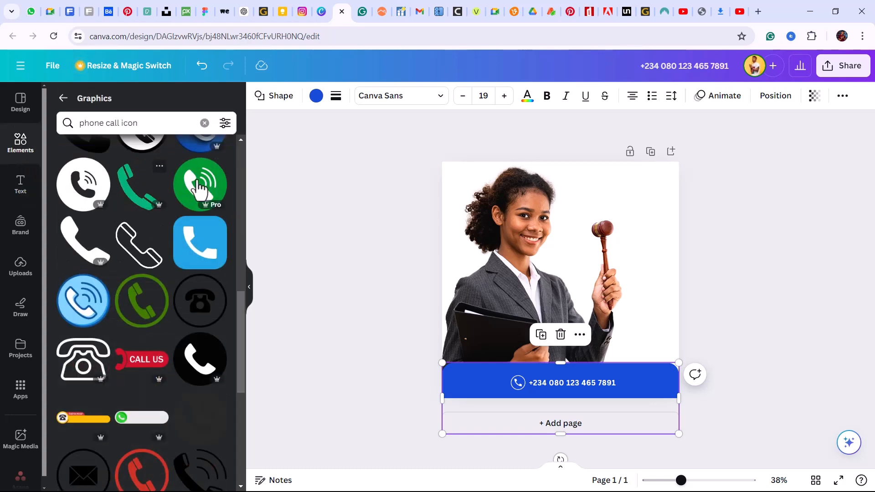
left_click_drag(148, 121, 84, 123)
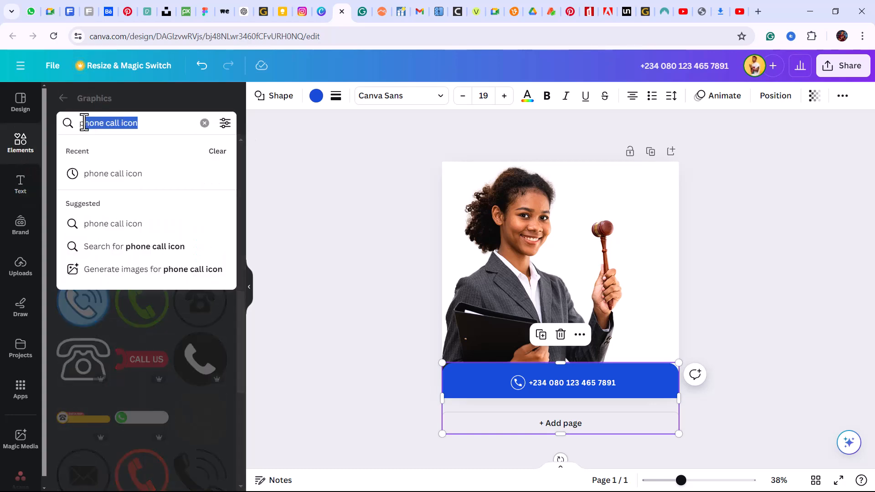
left_click(62, 101)
left_click(64, 98)
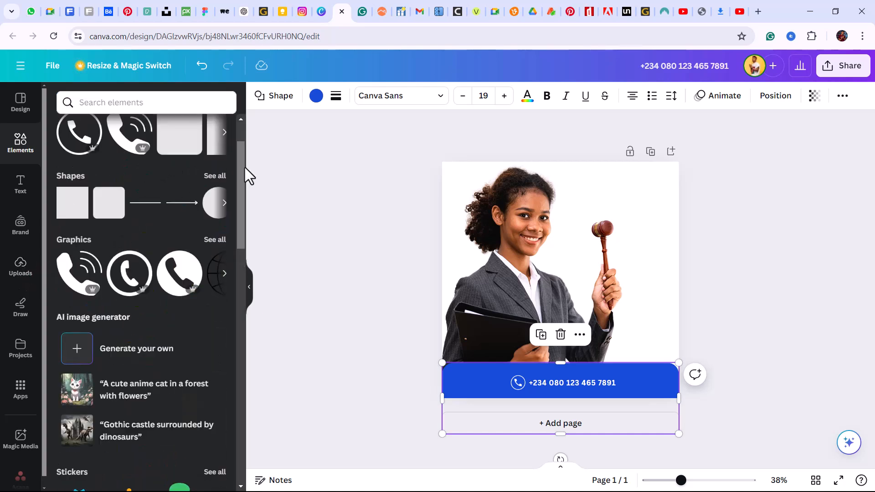
scroll(245, 168, "up", 2)
scroll(245, 165, "down", 4)
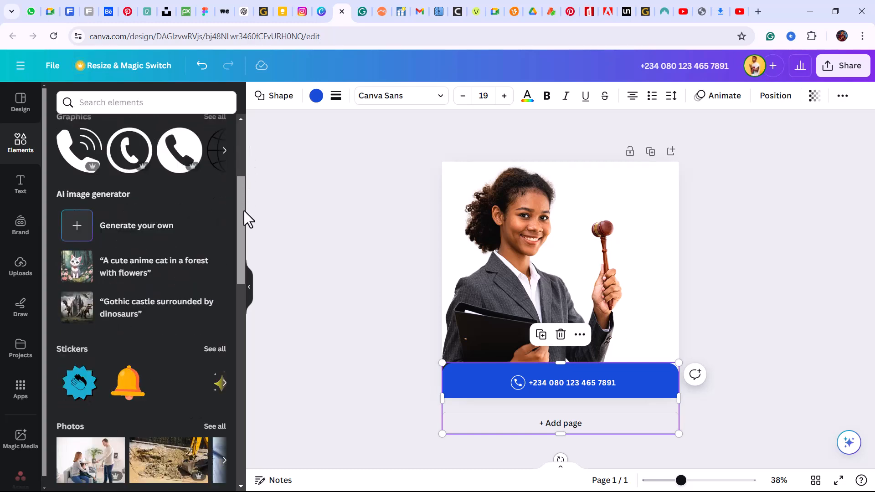
left_click_drag(237, 259, 231, 184)
- Search the element library for "blurred office background"
left_click(160, 105)
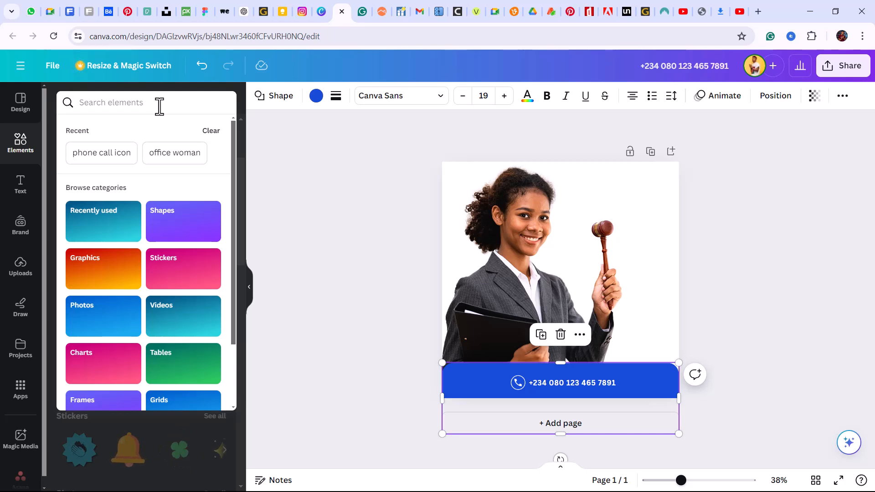
type("Pl")
key("BackSpace")
key("BackSpace")
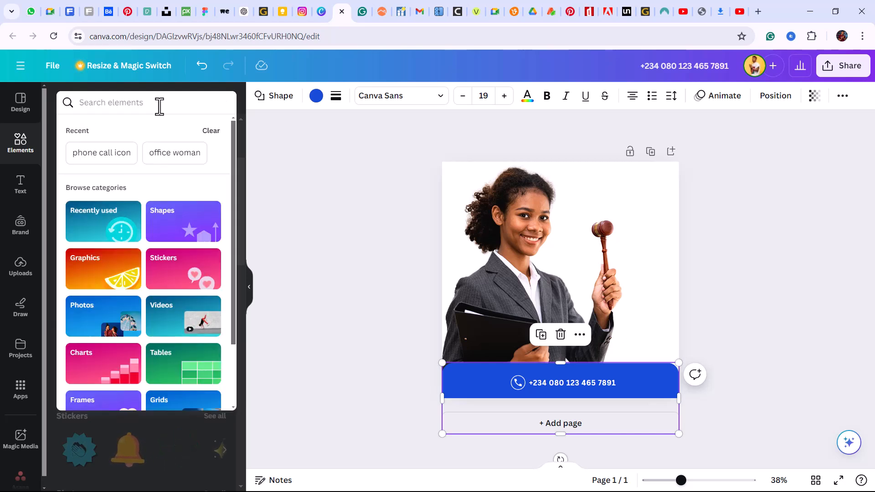
type("B")
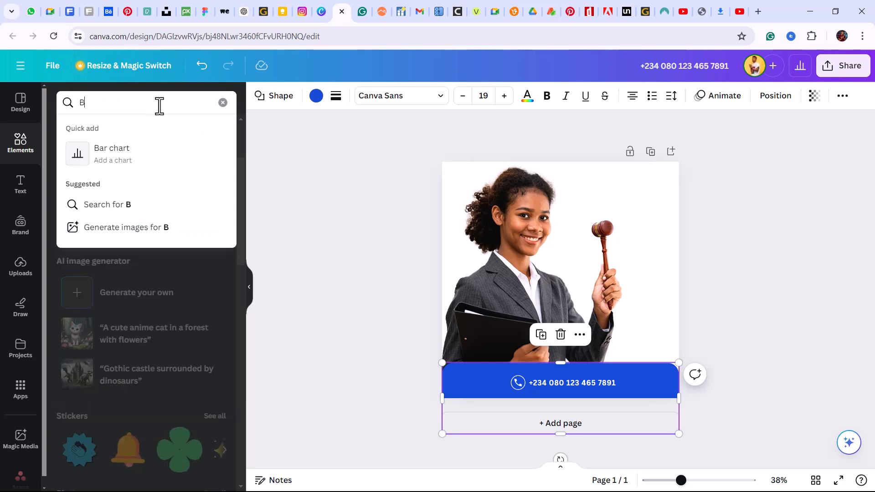
type("lur")
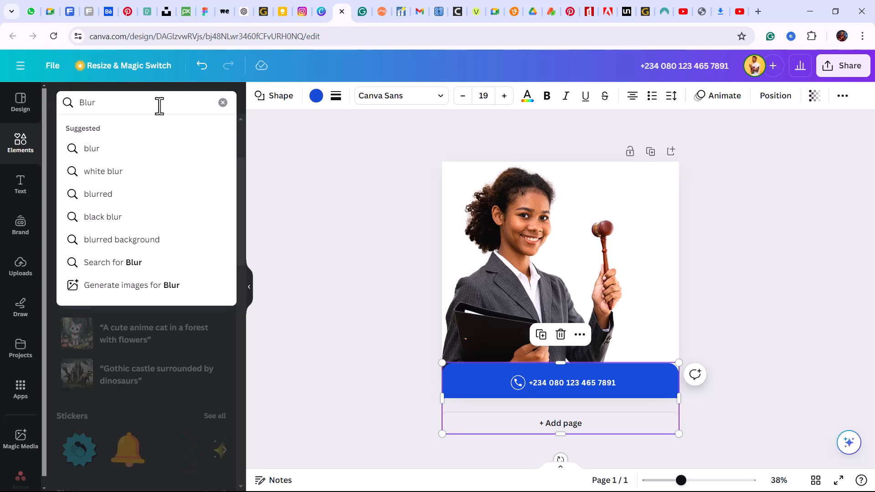
type(" o")
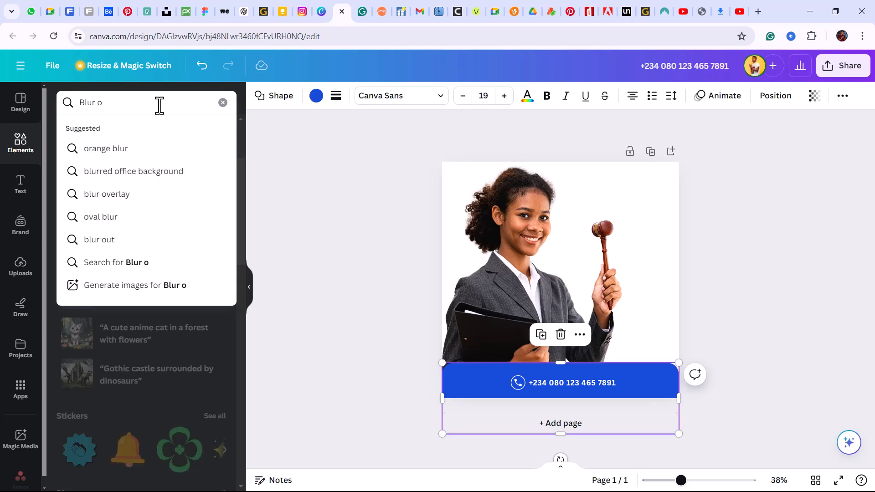
type("ffice")
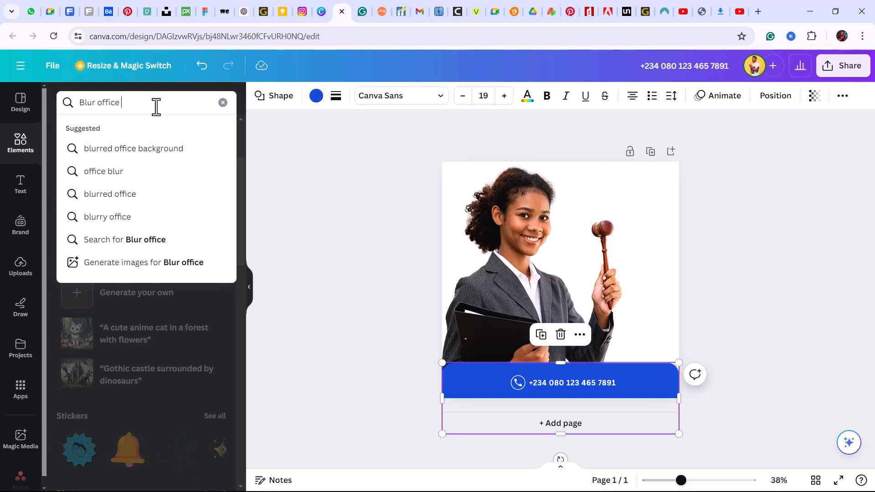
left_click(229, 155)
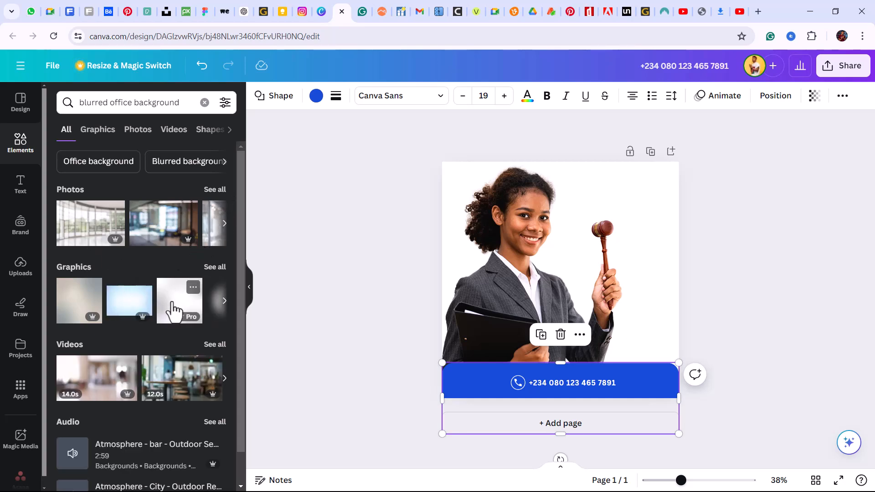
- Add the blurred photo of a light walkway with greenery and enlarge it until it covers the whole page
scroll(240, 242, "down", 1)
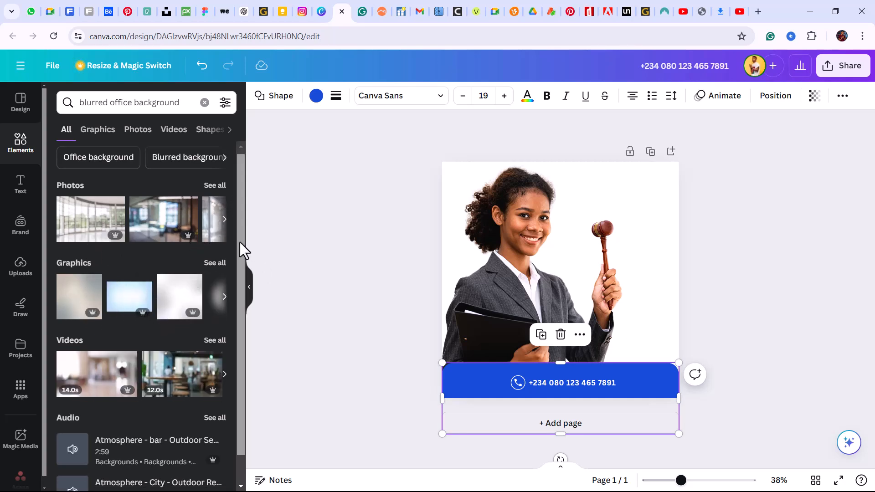
left_click(224, 216)
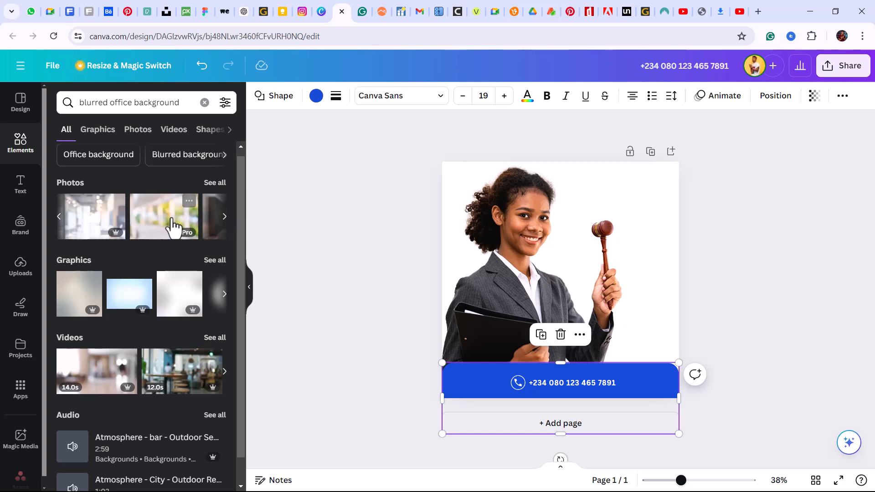
left_click(165, 226)
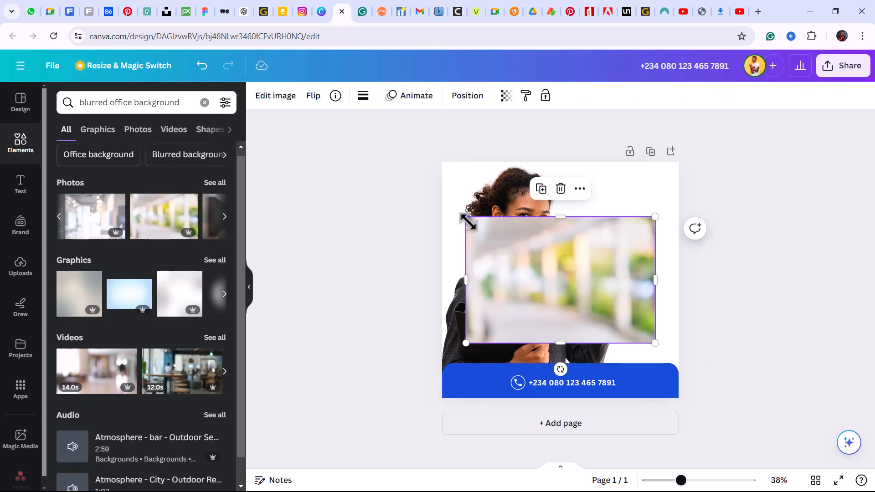
left_click_drag(465, 217, 397, 142)
left_click_drag(655, 342, 723, 430)
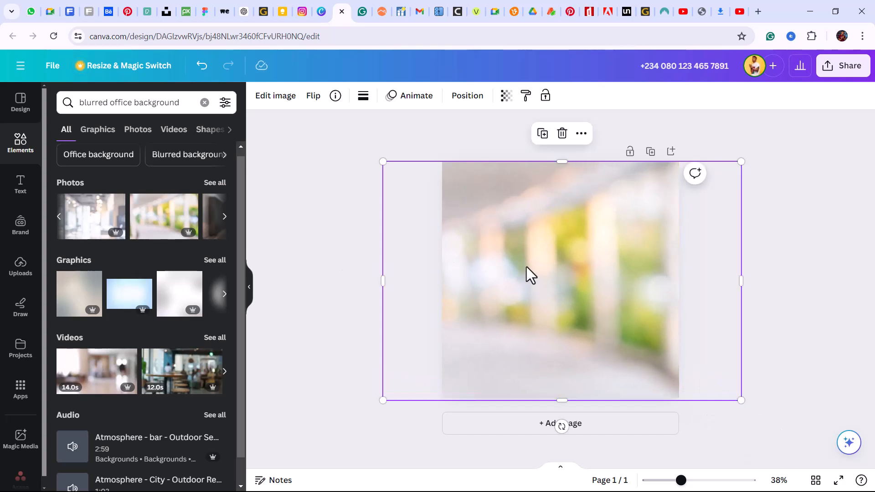
left_click_drag(527, 268, 569, 264)
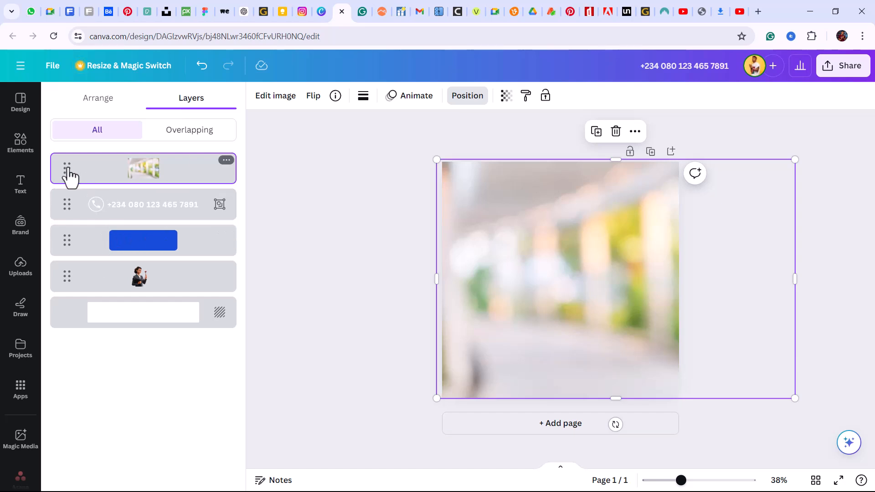
- Move the blurred background photo below the photo of the woman in the layer order
left_click_drag(69, 177, 59, 285)
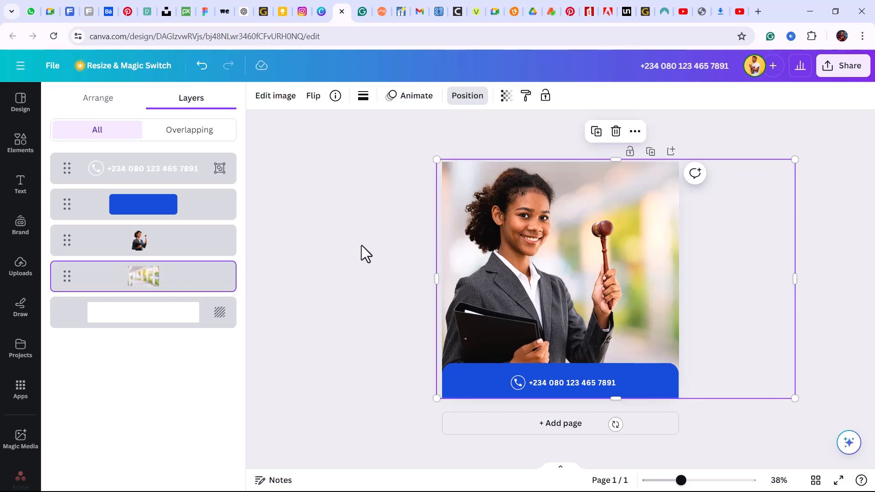
left_click(359, 269)
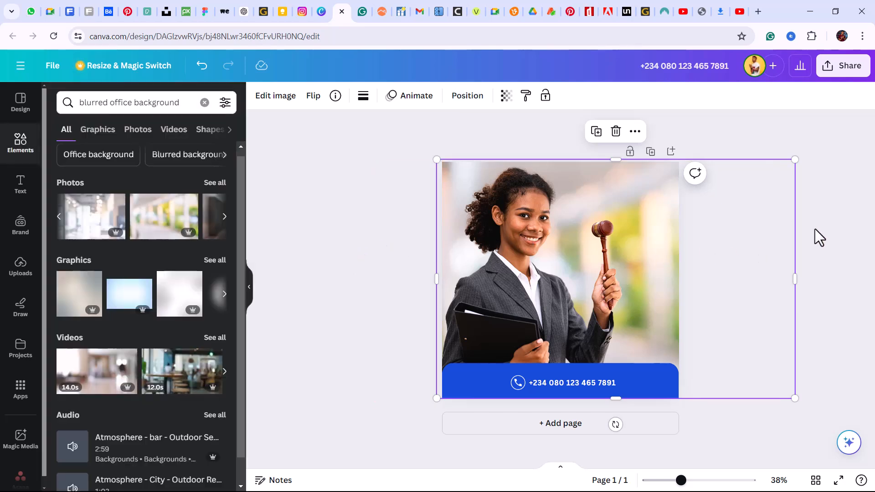
left_click_drag(689, 248, 644, 256)
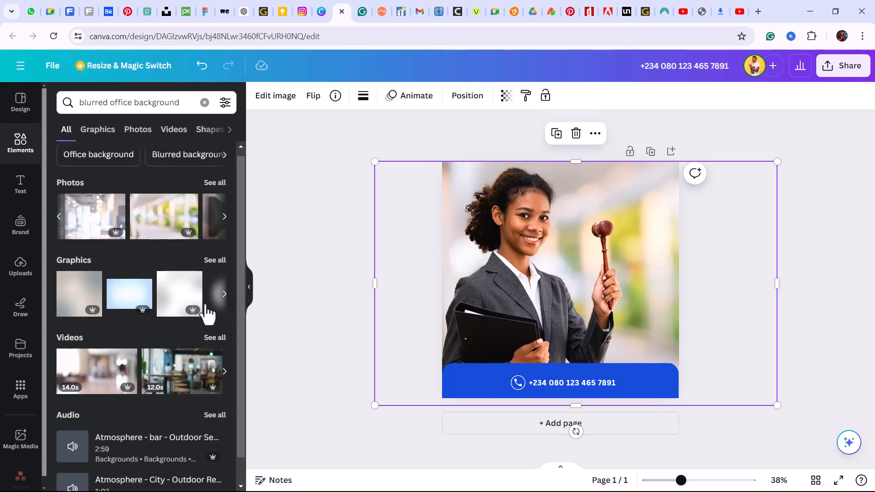
left_click(337, 244)
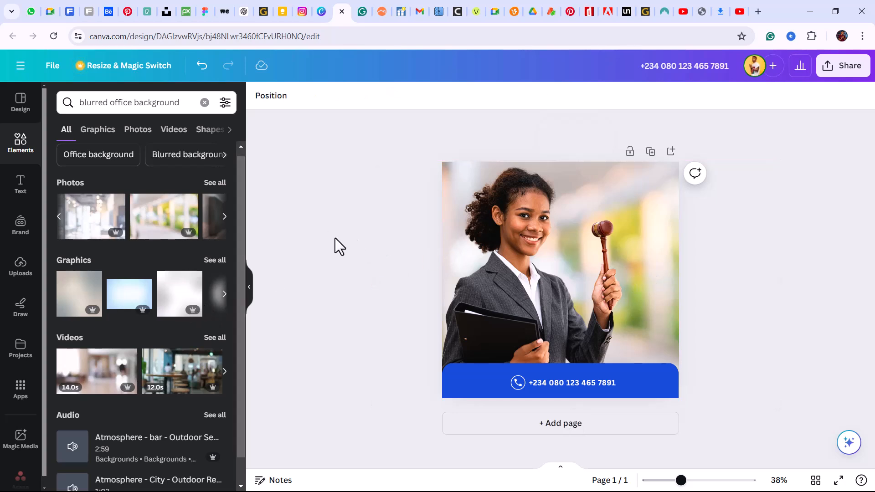
- Try raising the brightness of the woman's photo, and undo the change
left_click(653, 264)
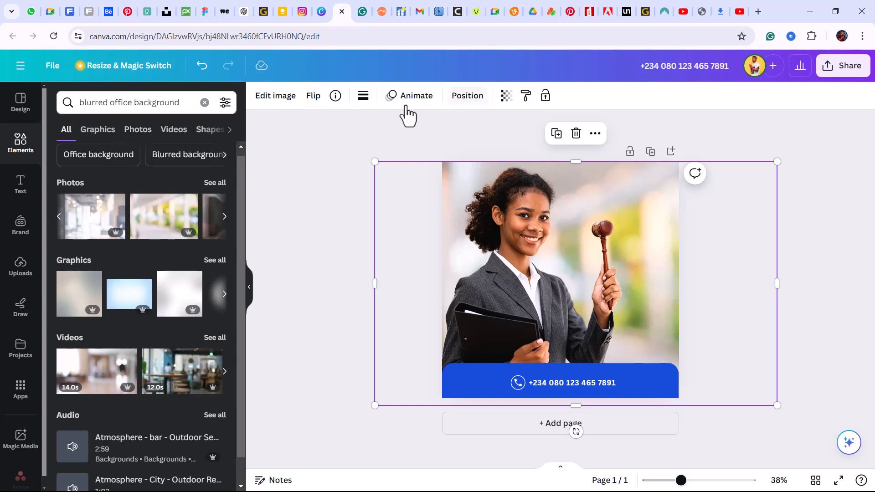
left_click(270, 101)
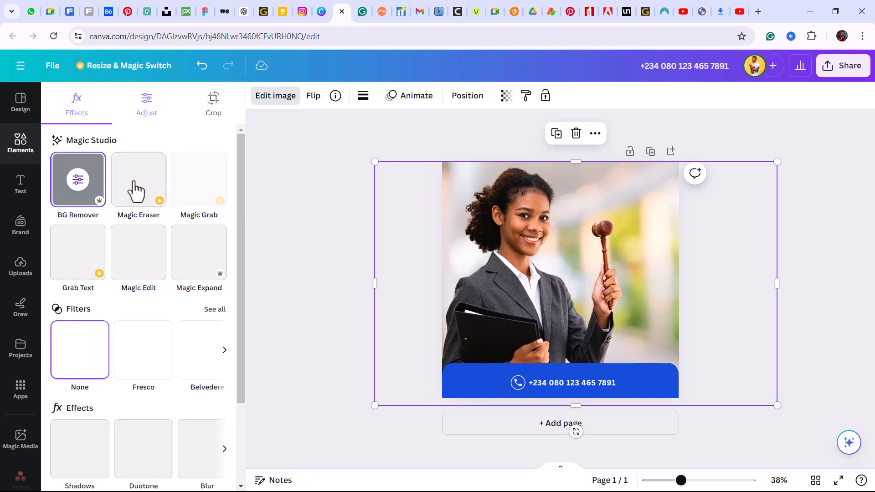
left_click(147, 111)
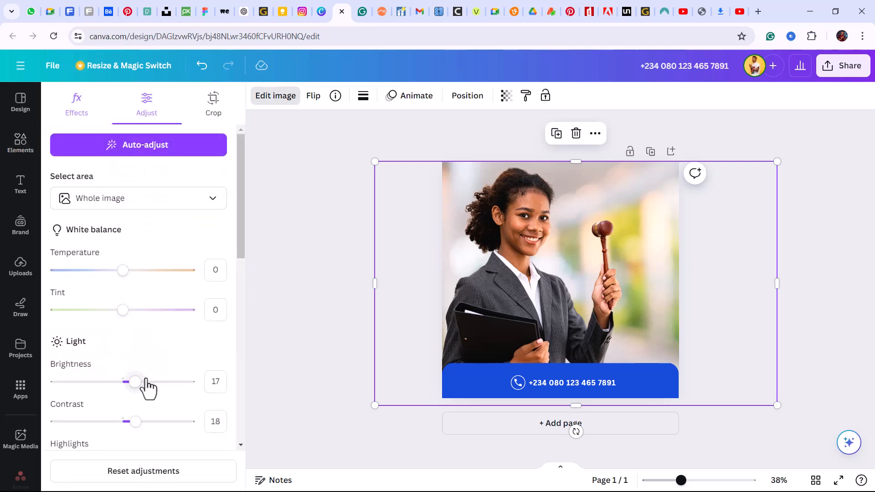
left_click_drag(144, 381, 156, 382)
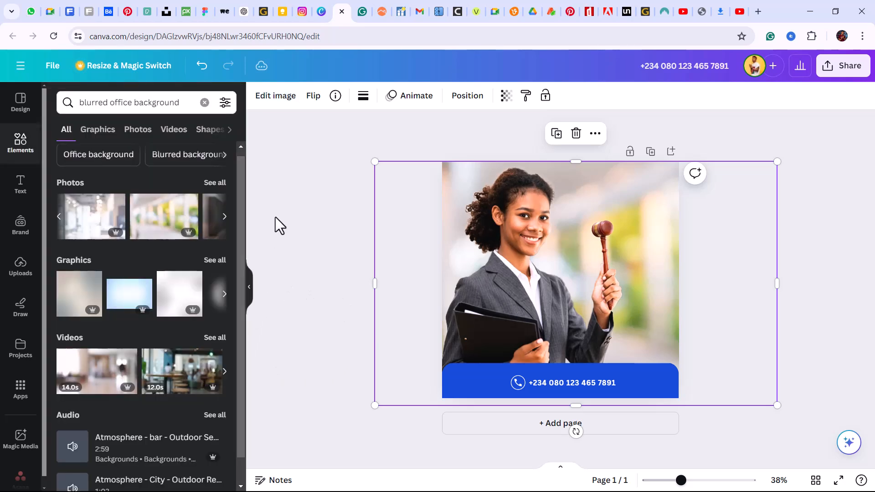
left_click(202, 65)
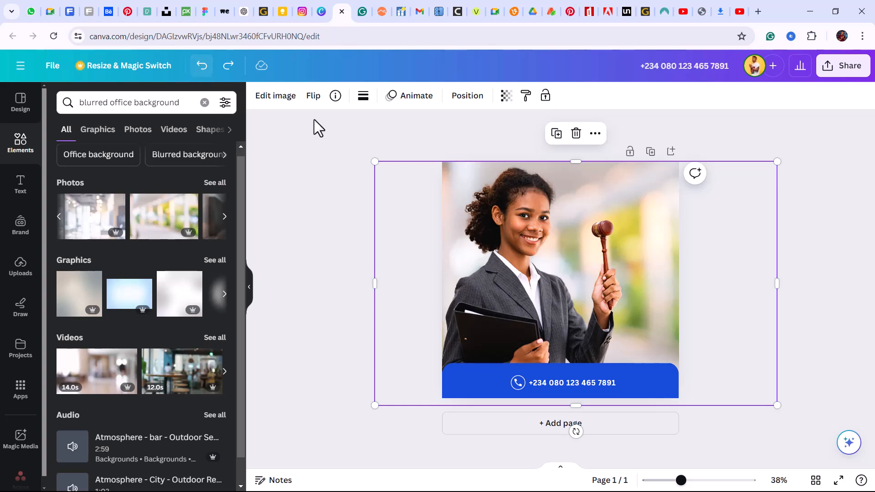
left_click(810, 242)
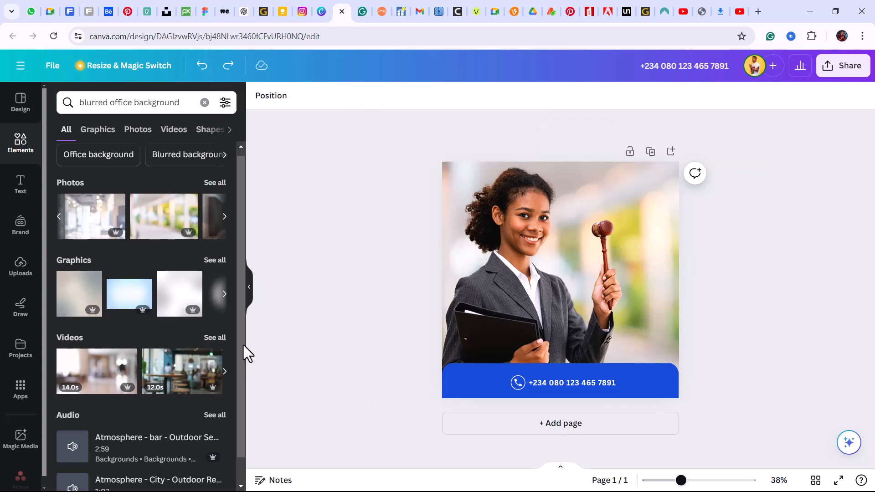
- Set the blurred background photo's brightness to 38 and its contrast to 18
left_click(269, 101)
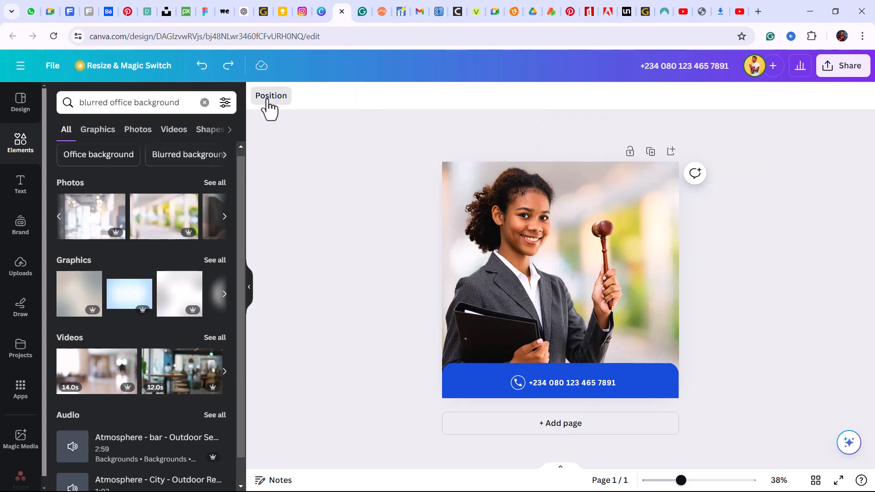
left_click(126, 290)
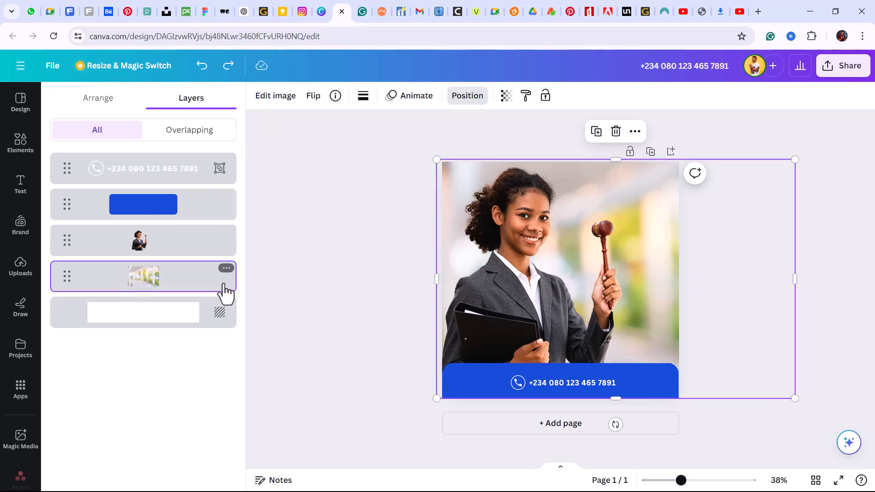
left_click(274, 96)
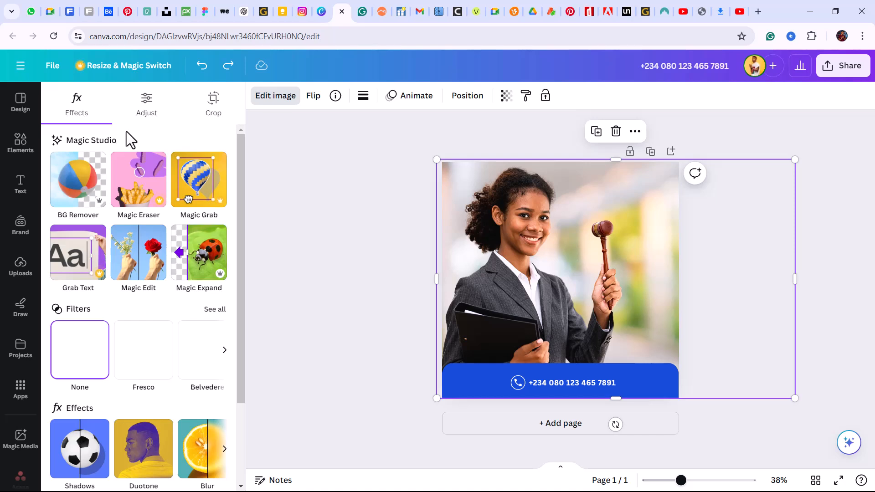
left_click(159, 108)
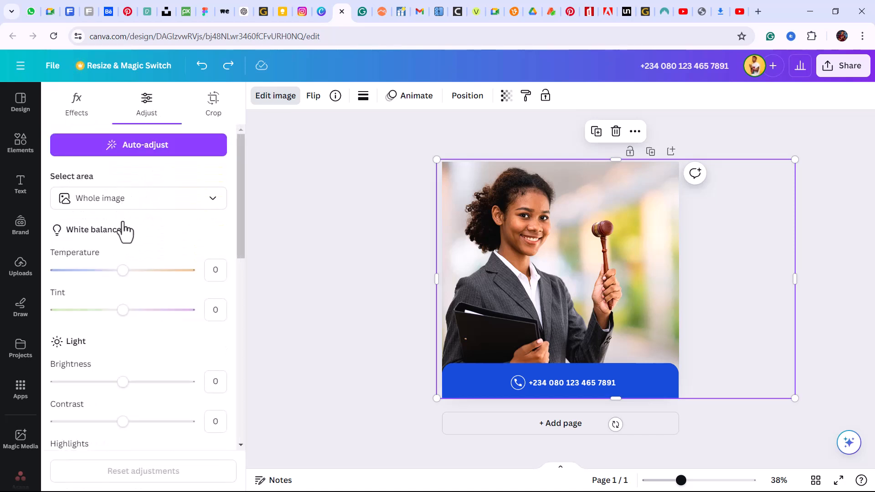
left_click_drag(124, 383, 150, 382)
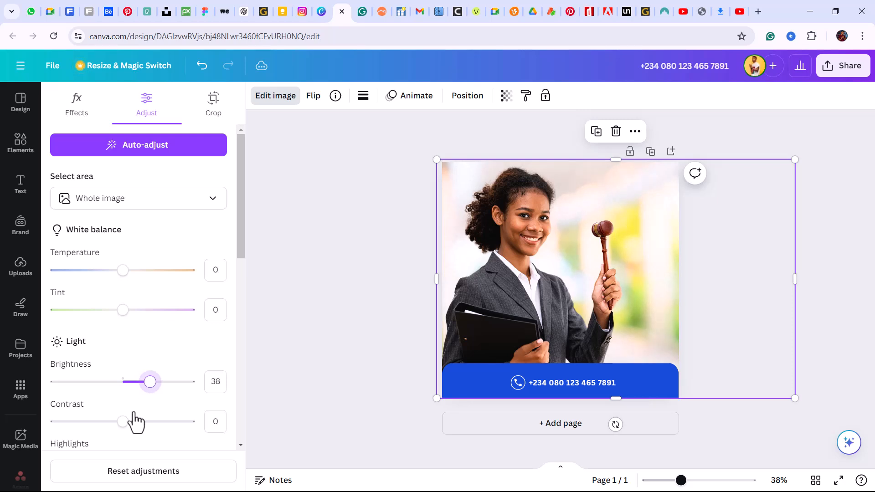
left_click_drag(123, 422, 134, 422)
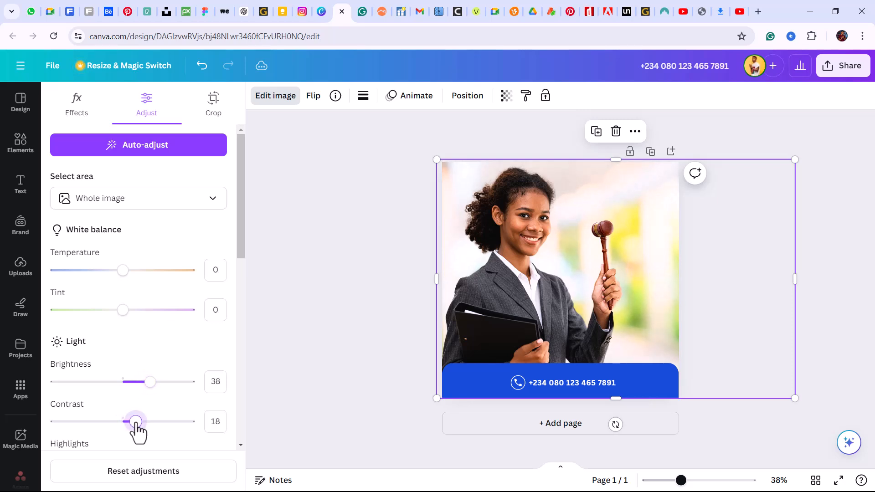
left_click(370, 293)
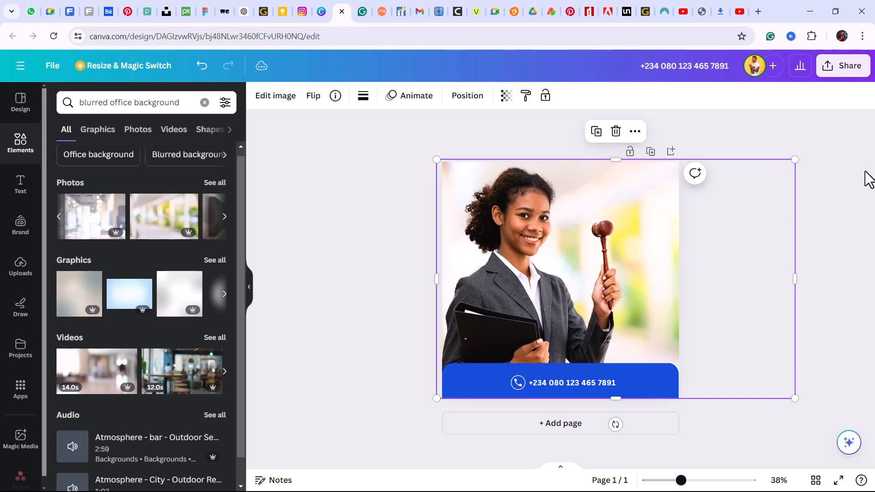
left_click(861, 193)
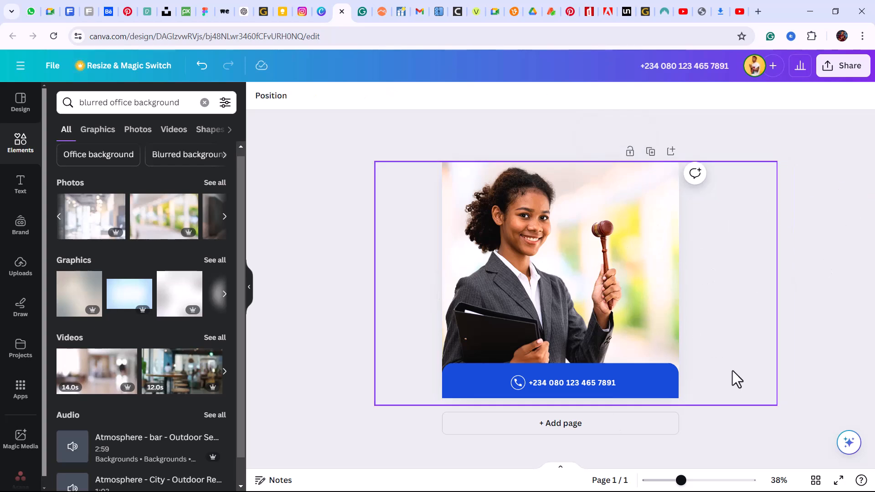
- Scale the woman's photo down slightly from its lower corner and nudge it up four steps
left_click(686, 483)
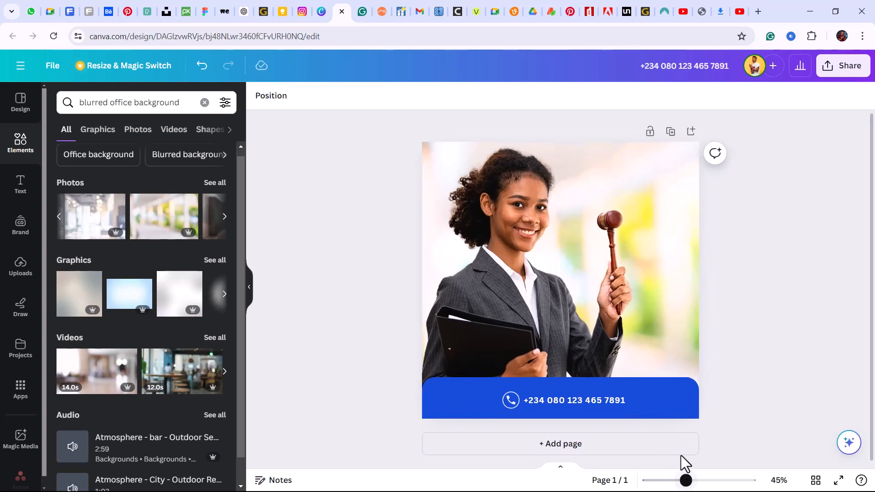
left_click(527, 297)
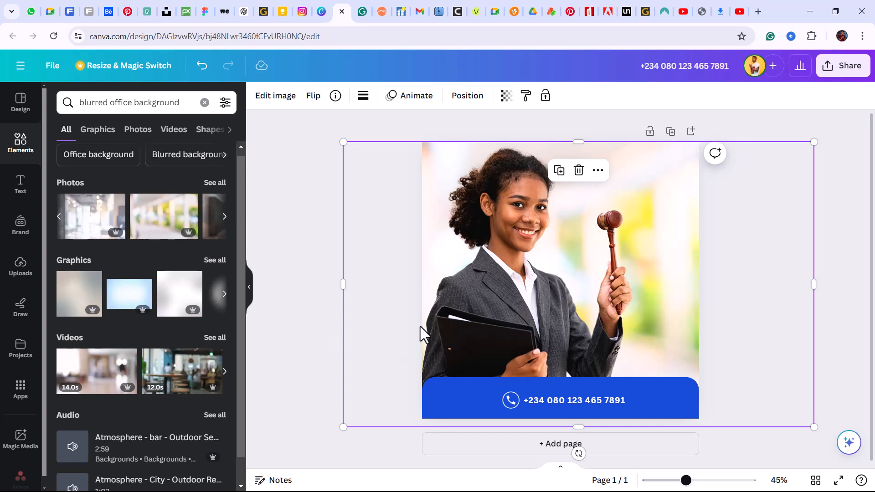
mouse_move(492, 297)
left_mouse_down()
mouse_move(477, 297)
mouse_move(490, 292)
left_mouse_up()
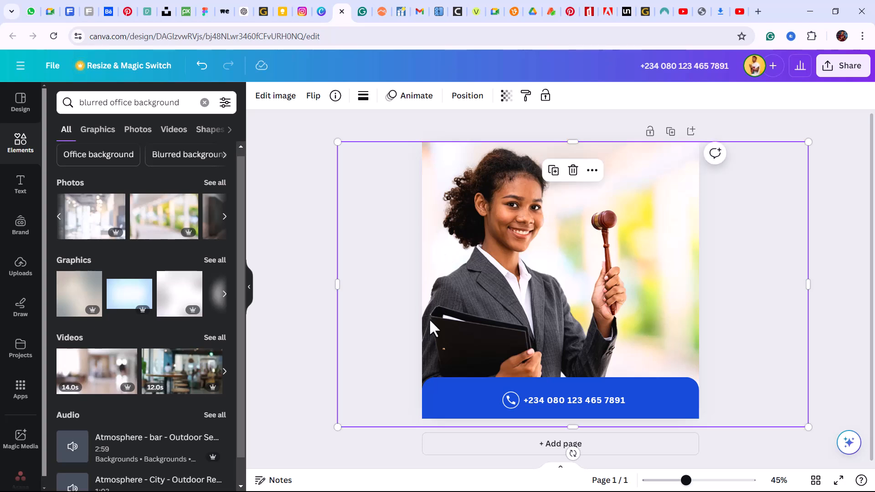
left_click_drag(337, 427, 346, 421)
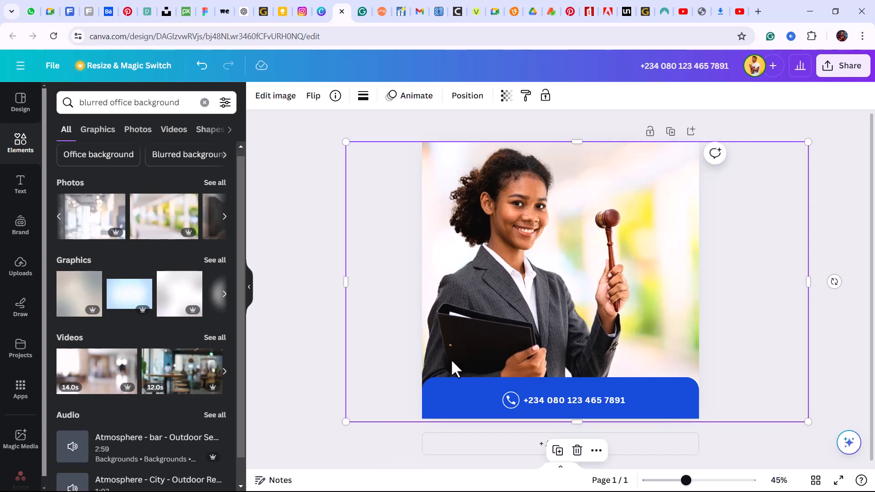
key("Up")
key("Up")
key("Up")
key("Up")
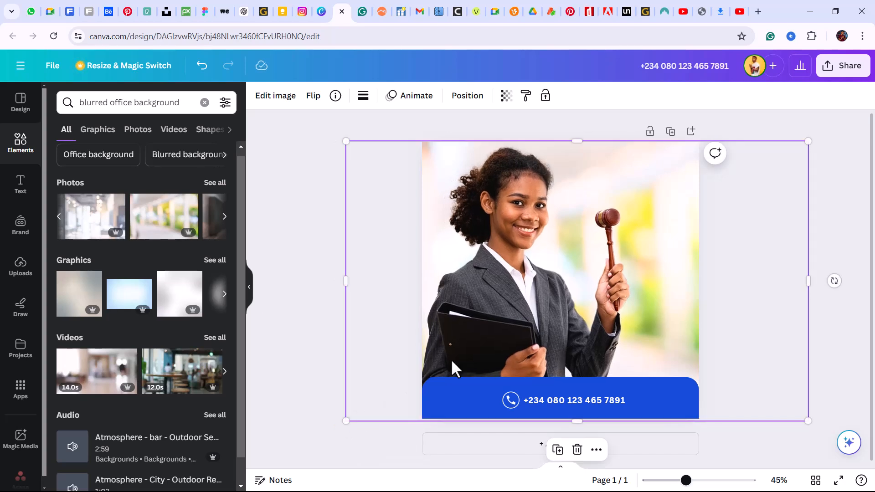